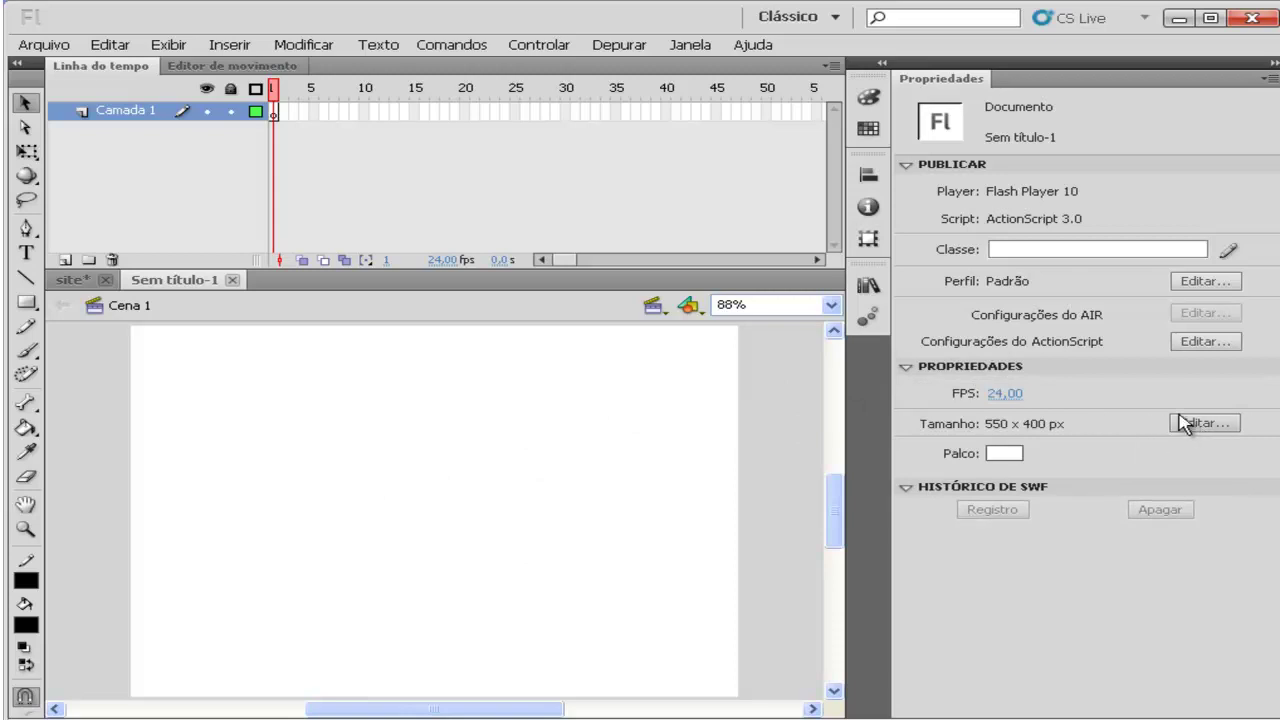
- Set the document dimensions to 800 px wide by 600 px high
left_click(1201, 423)
type("800")
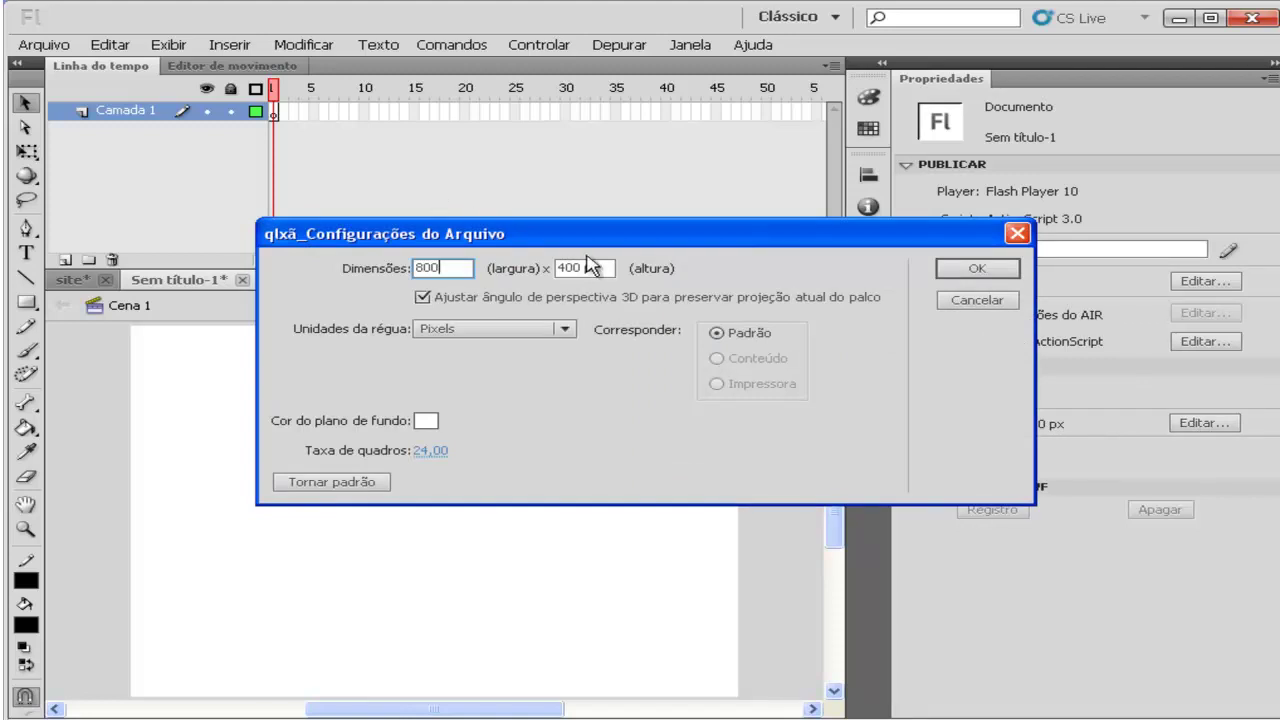
key("Tab")
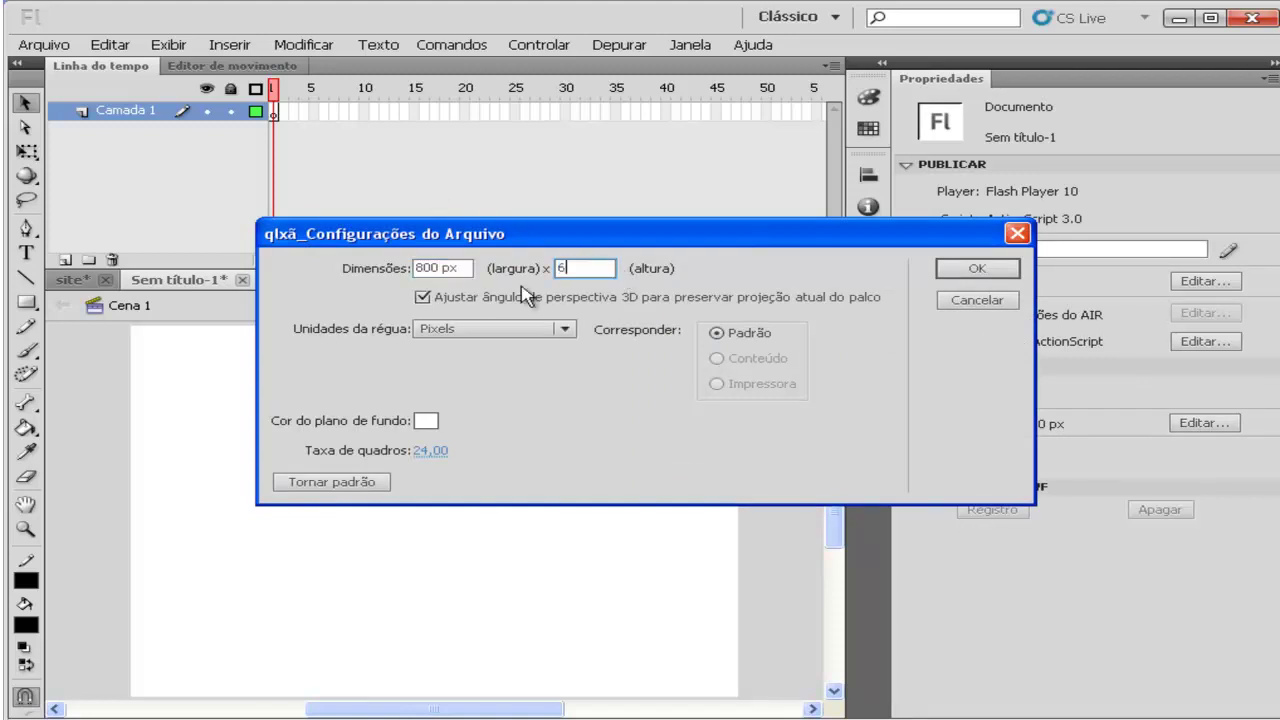
type("600")
left_click(955, 272)
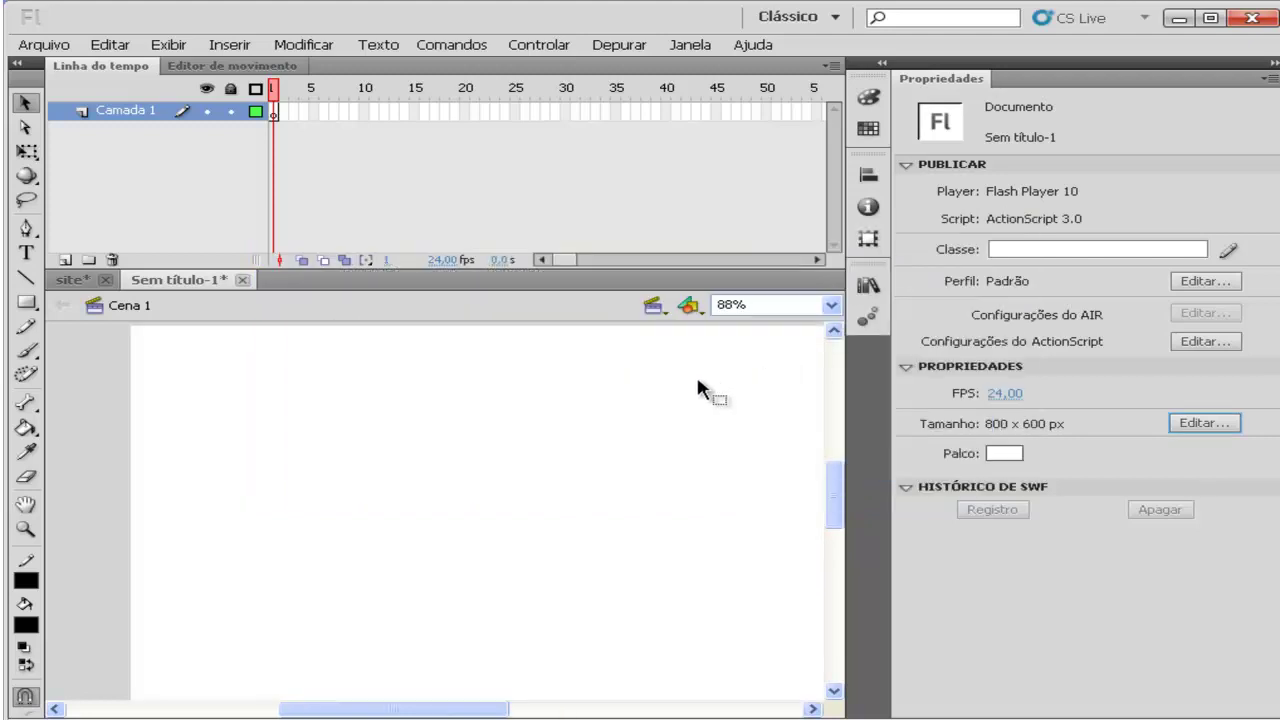
- Rename the existing layer as bg
double_click(125, 111)
type("bg")
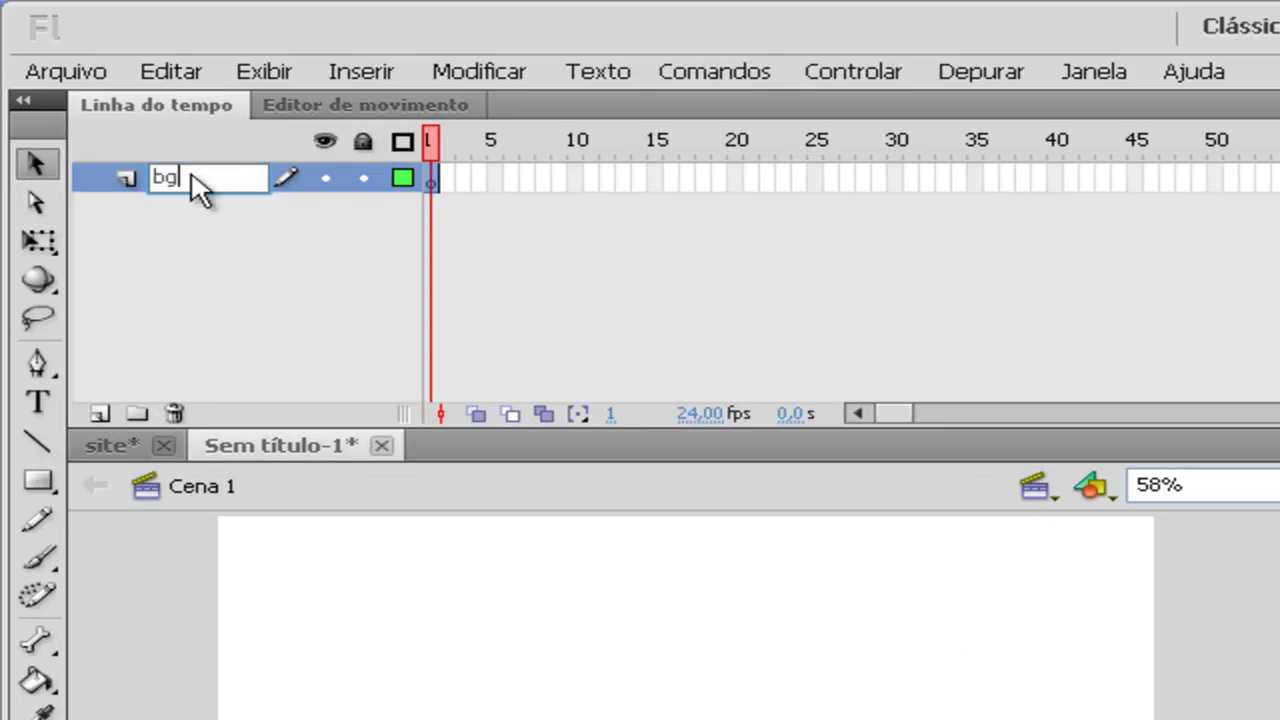
key("Return")
- Import the fundo image from the Fundo folder onto the stage
left_click(72, 70)
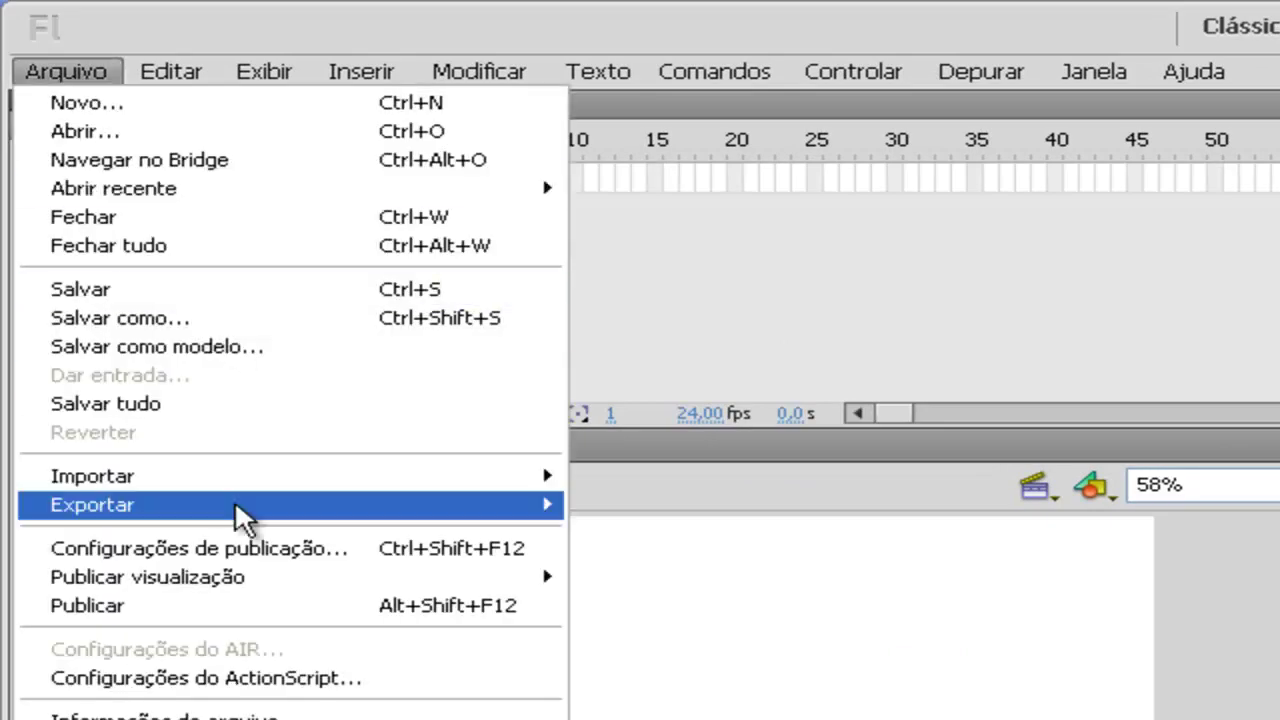
mouse_move(310, 478)
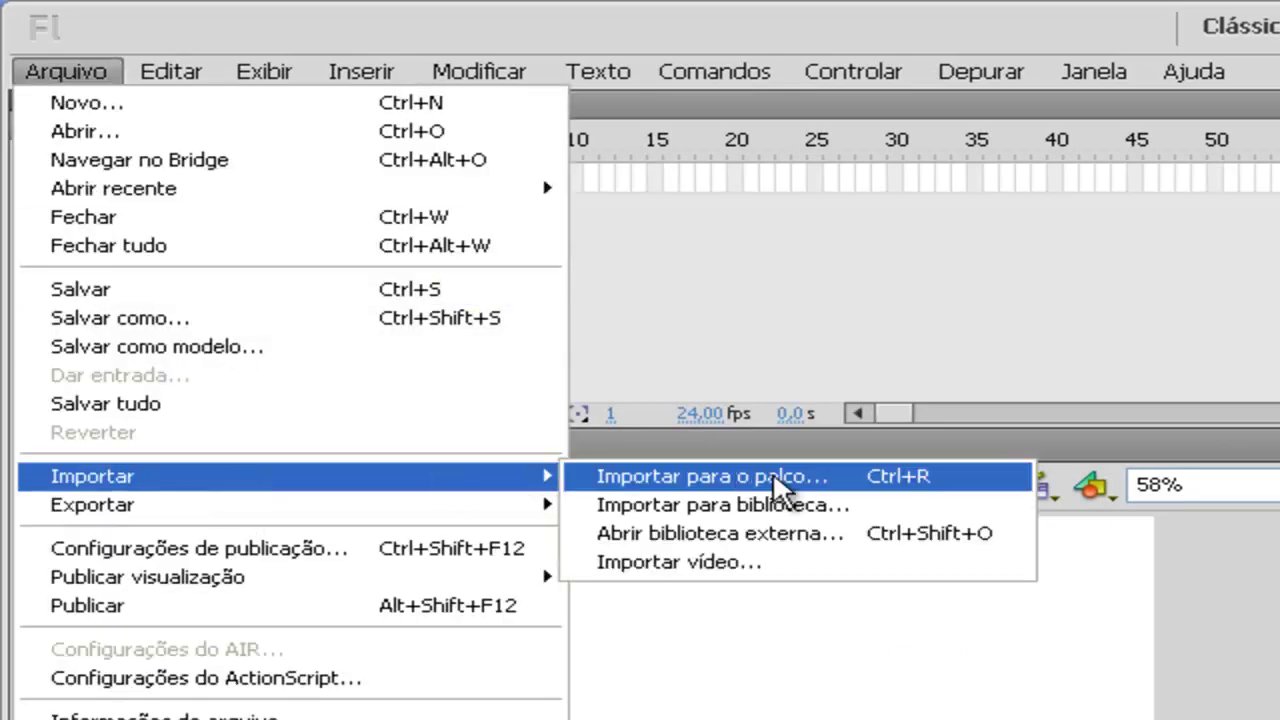
left_click(773, 477)
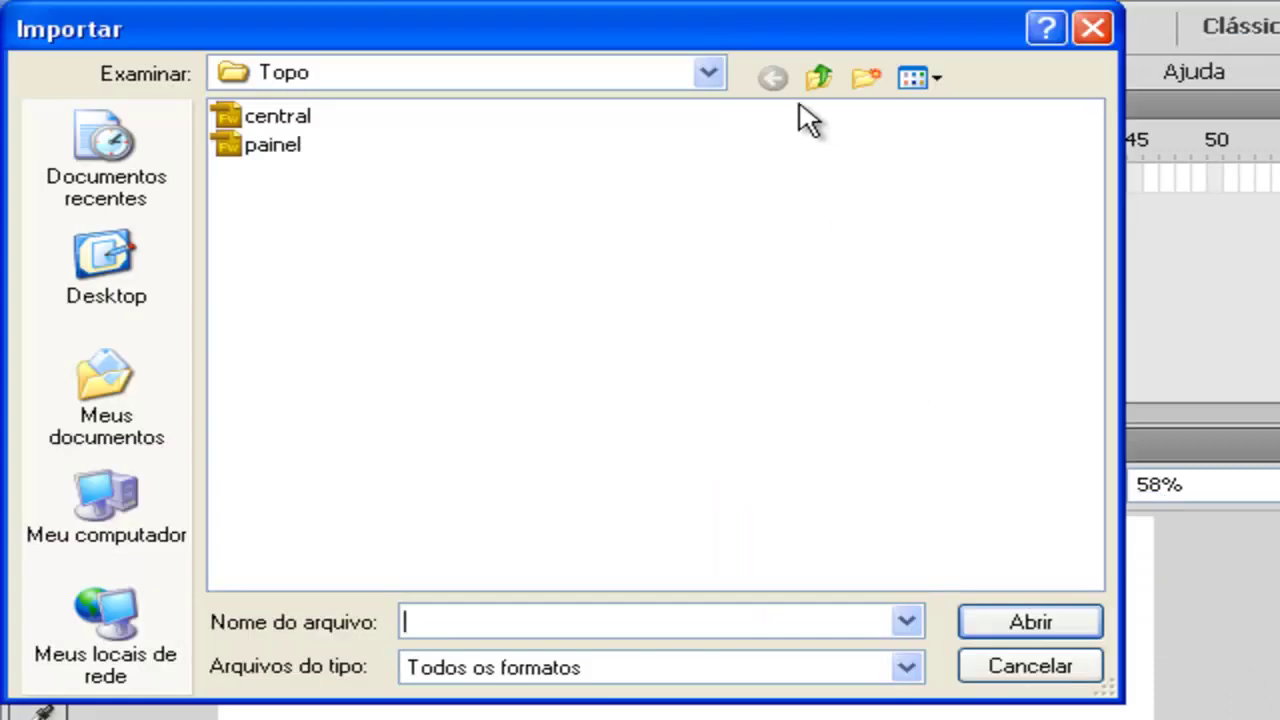
left_click(819, 77)
double_click(270, 116)
left_click(279, 134)
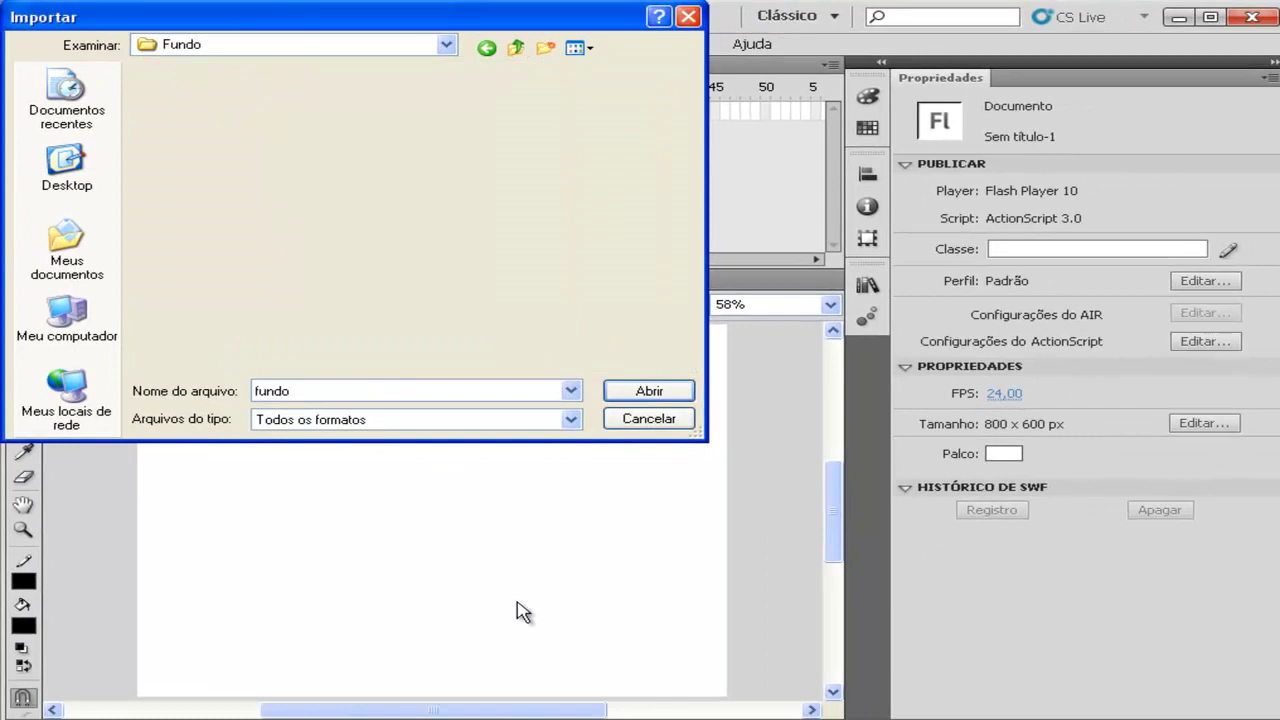
key("Return")
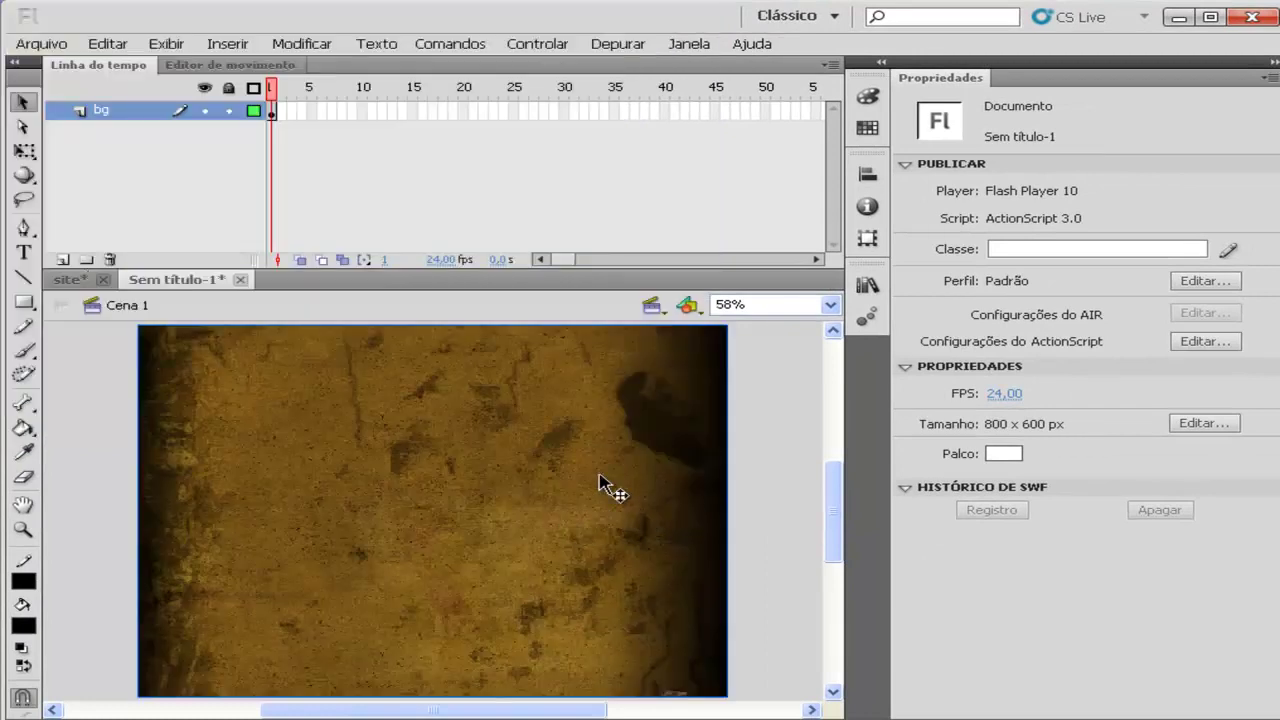
- Lock the bg layer and add a new layer named topo above it
left_click(228, 111)
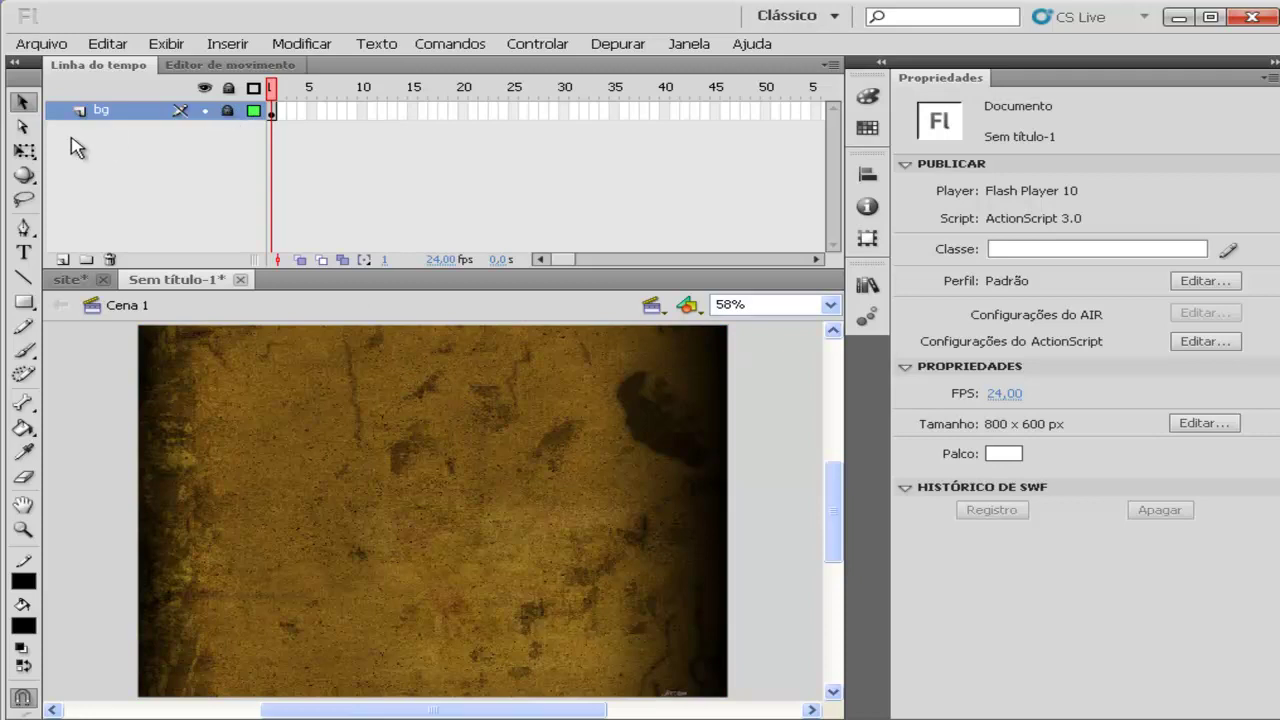
right_click(112, 122)
left_click(255, 194)
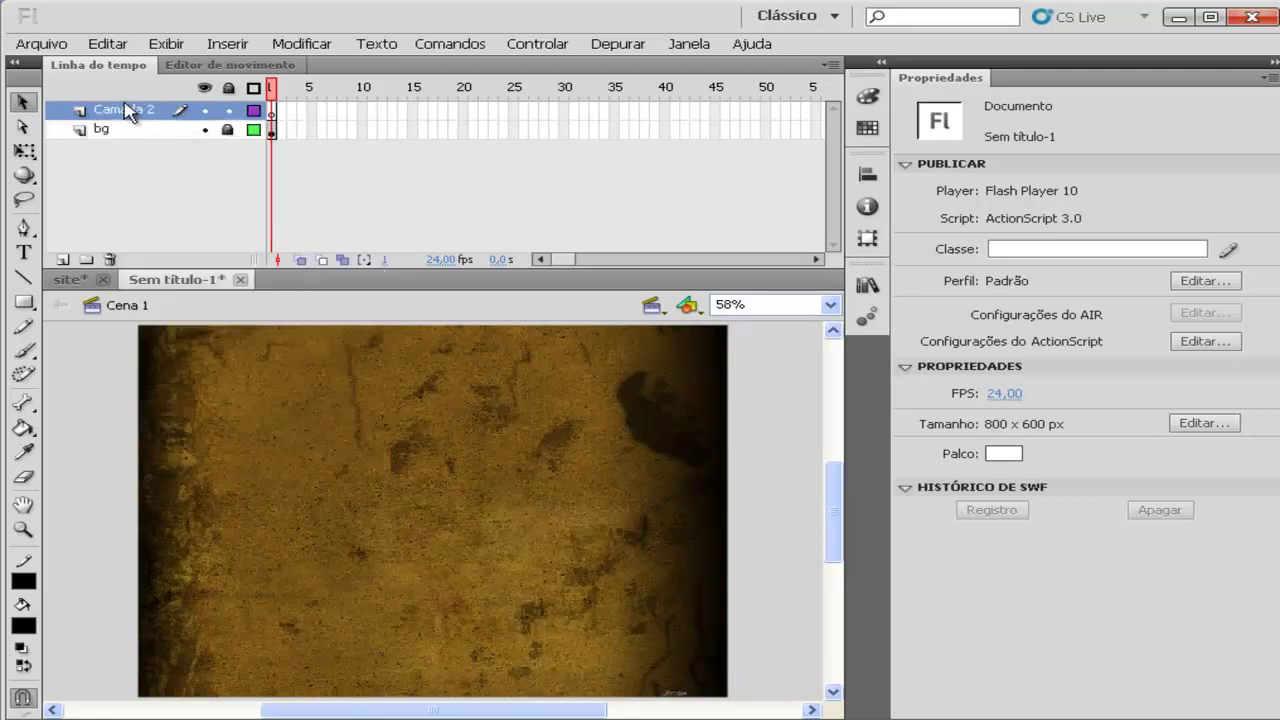
double_click(130, 109)
type("topo")
key("Return")
- Import the painel image from the Topo folder onto the stage in the topo layer
left_click(41, 44)
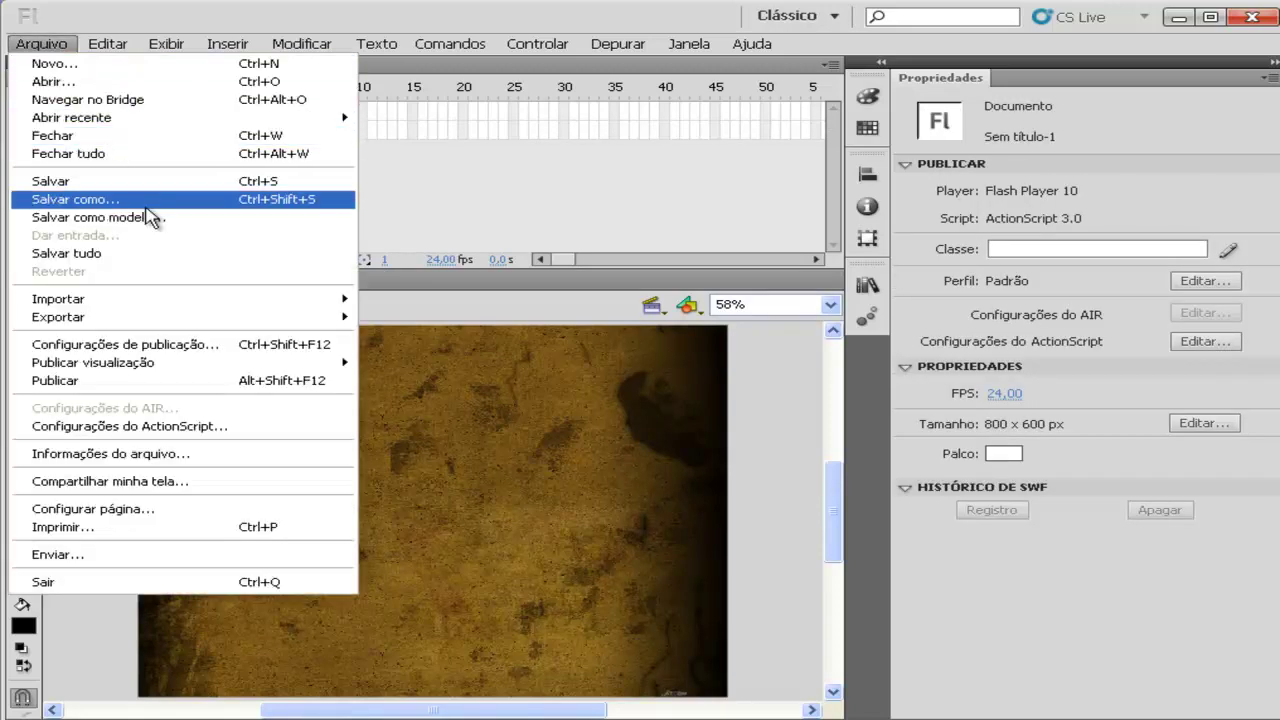
mouse_move(284, 312)
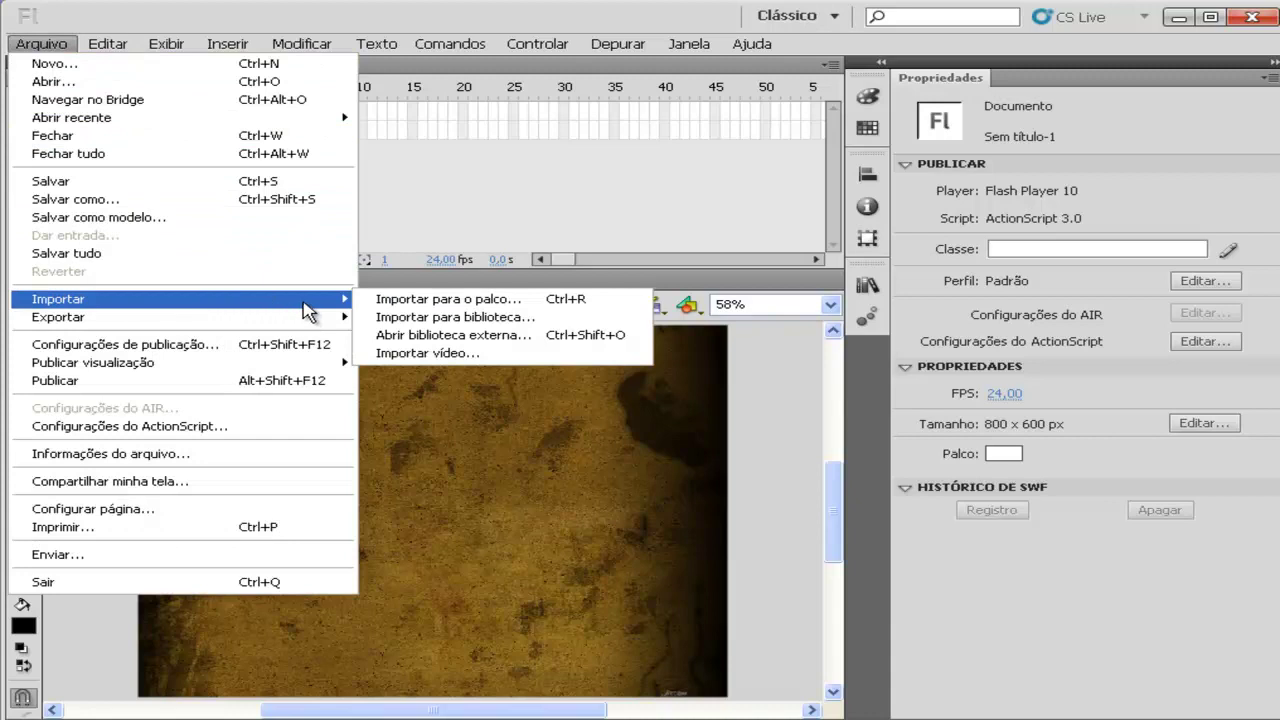
left_click(402, 299)
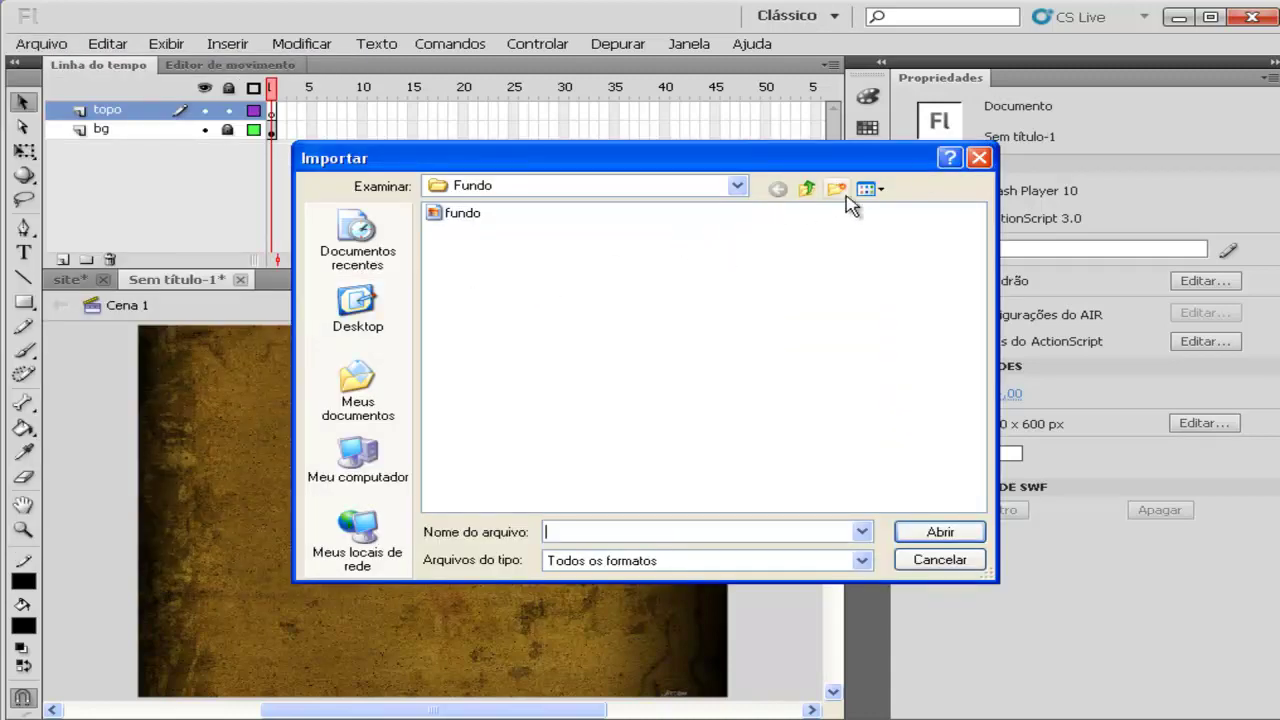
left_click(806, 188)
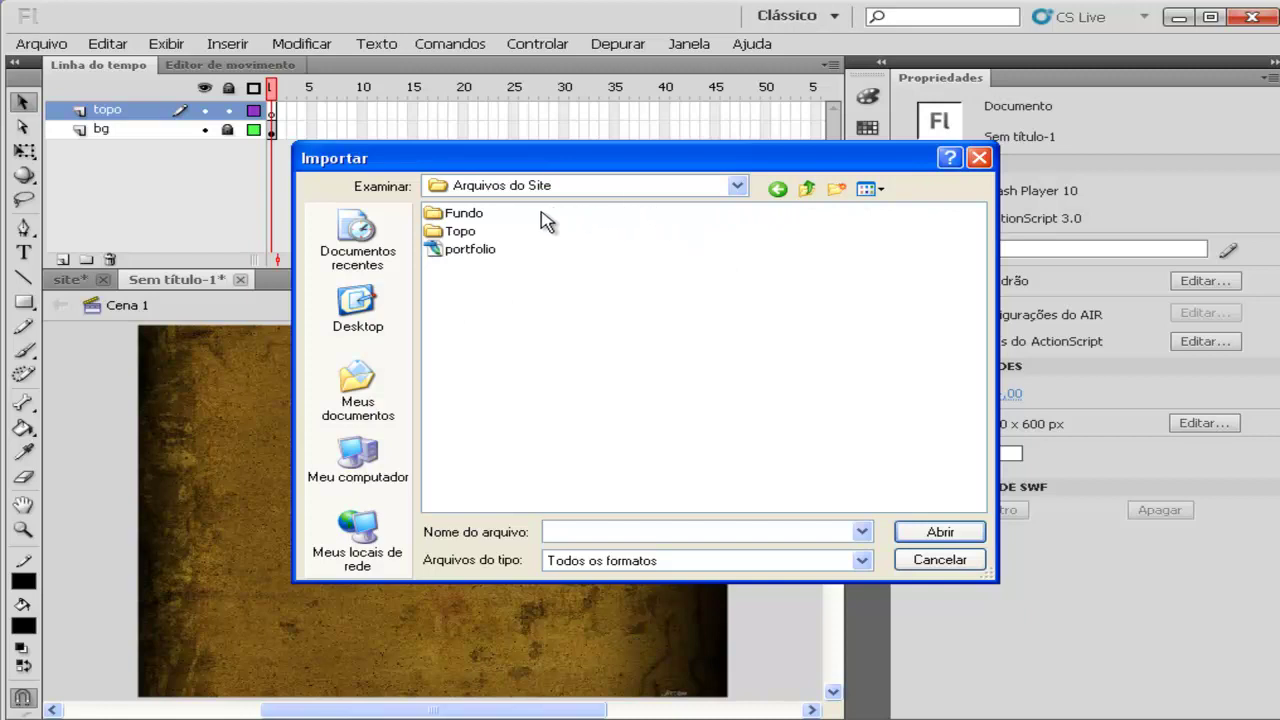
double_click(446, 236)
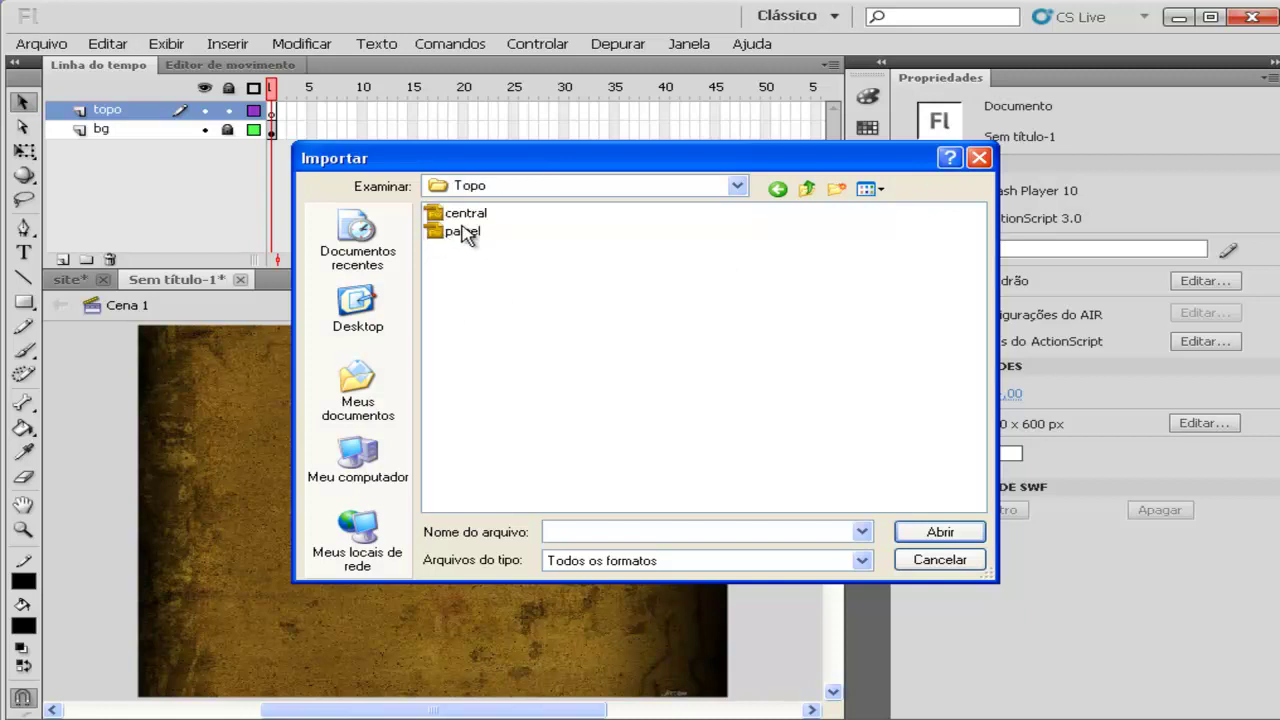
double_click(458, 233)
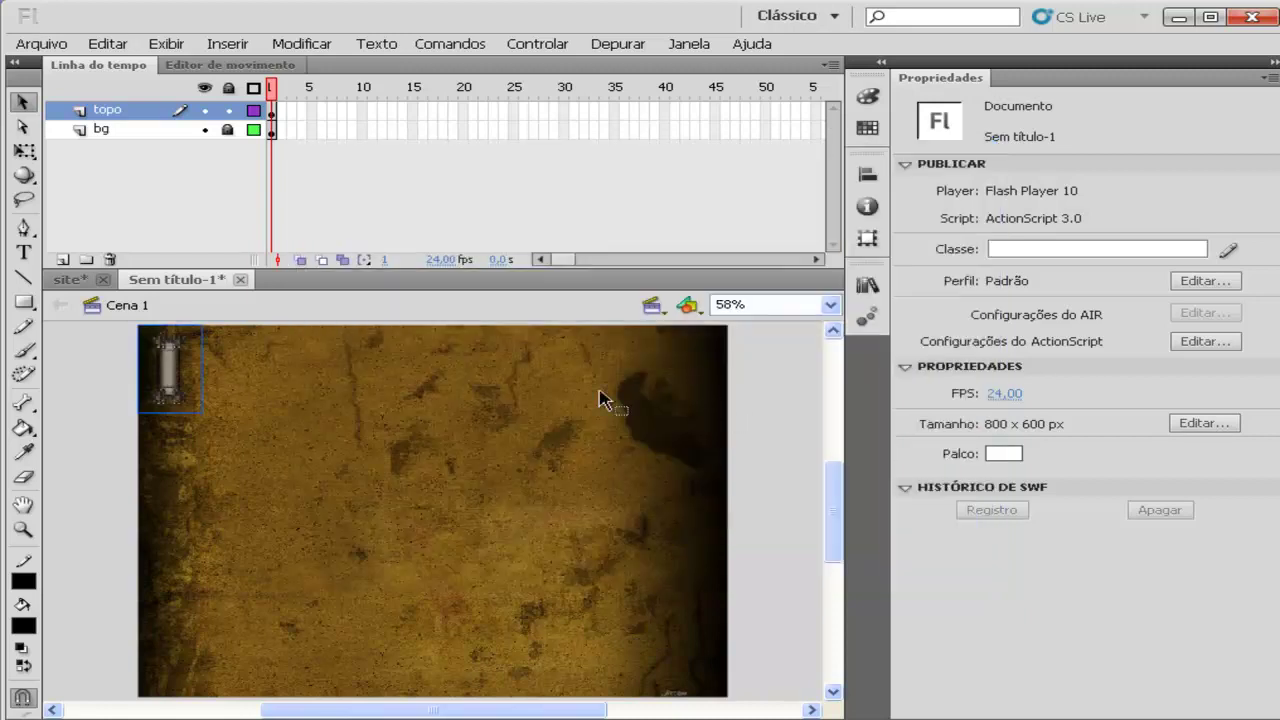
- Import the central image from the Topo folder onto the stage and move the bar against the pillar's right side
left_click(162, 394)
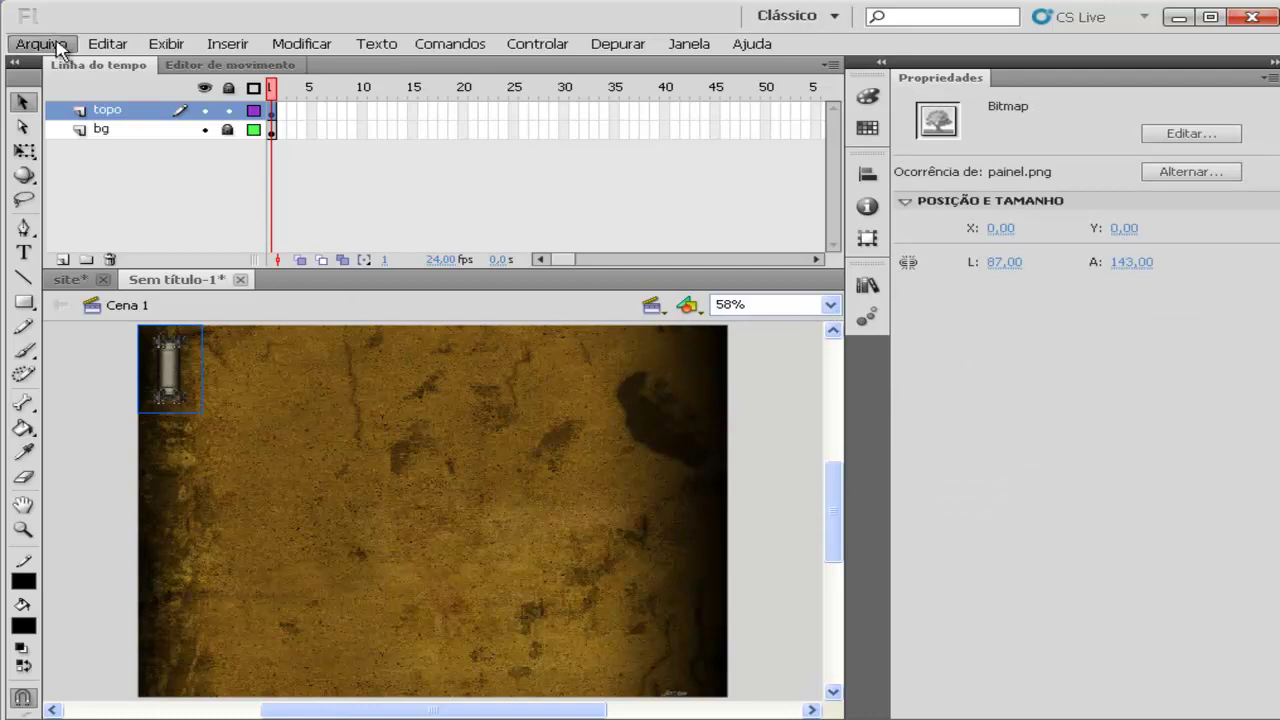
left_click(45, 43)
mouse_move(163, 305)
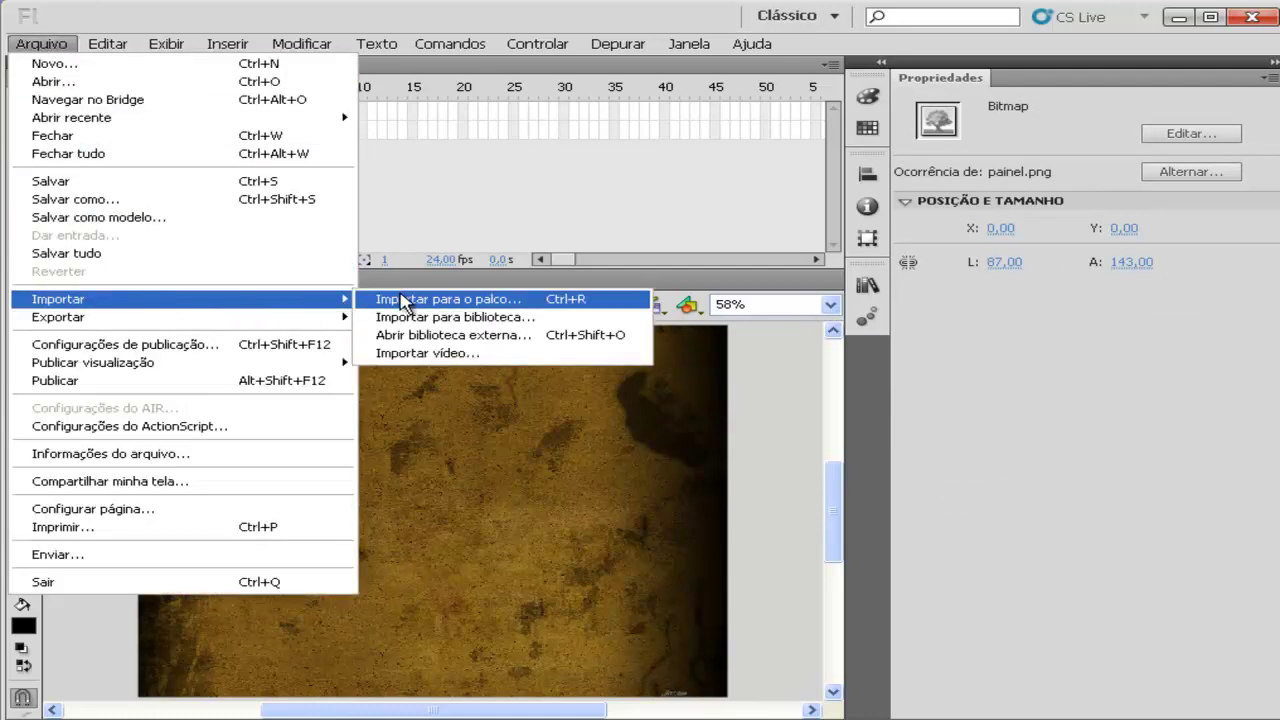
left_click(410, 295)
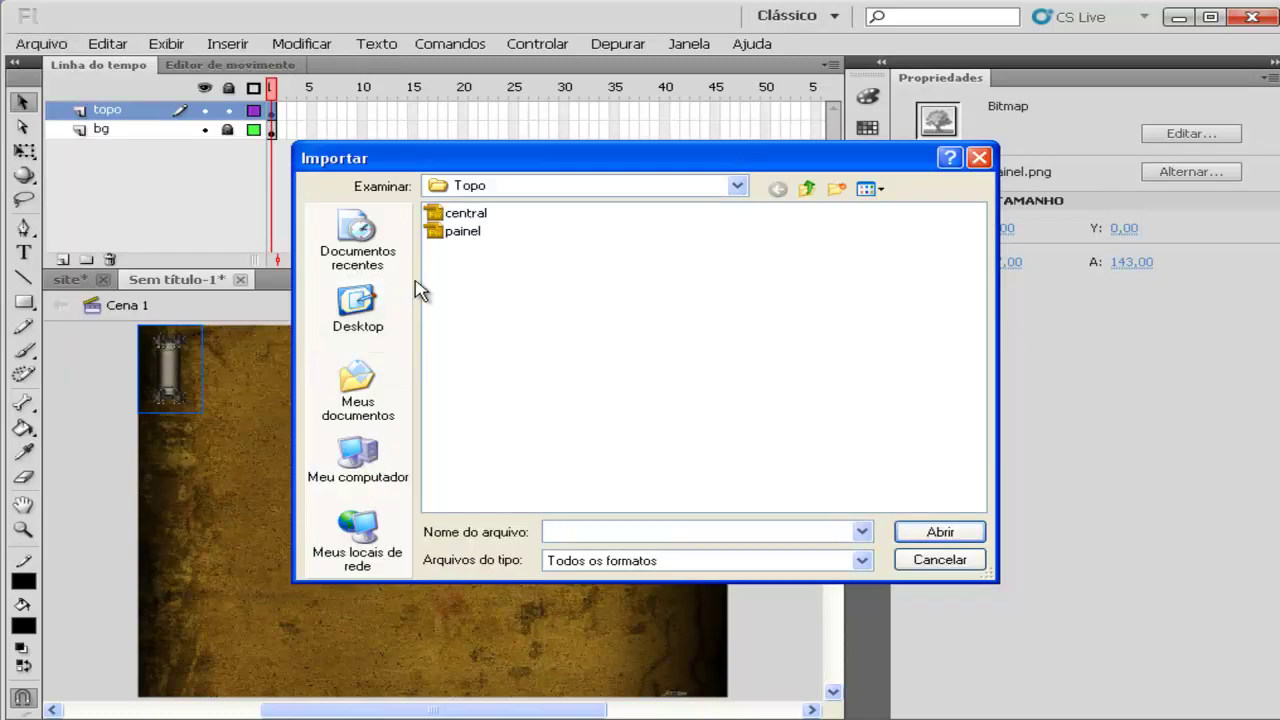
double_click(450, 216)
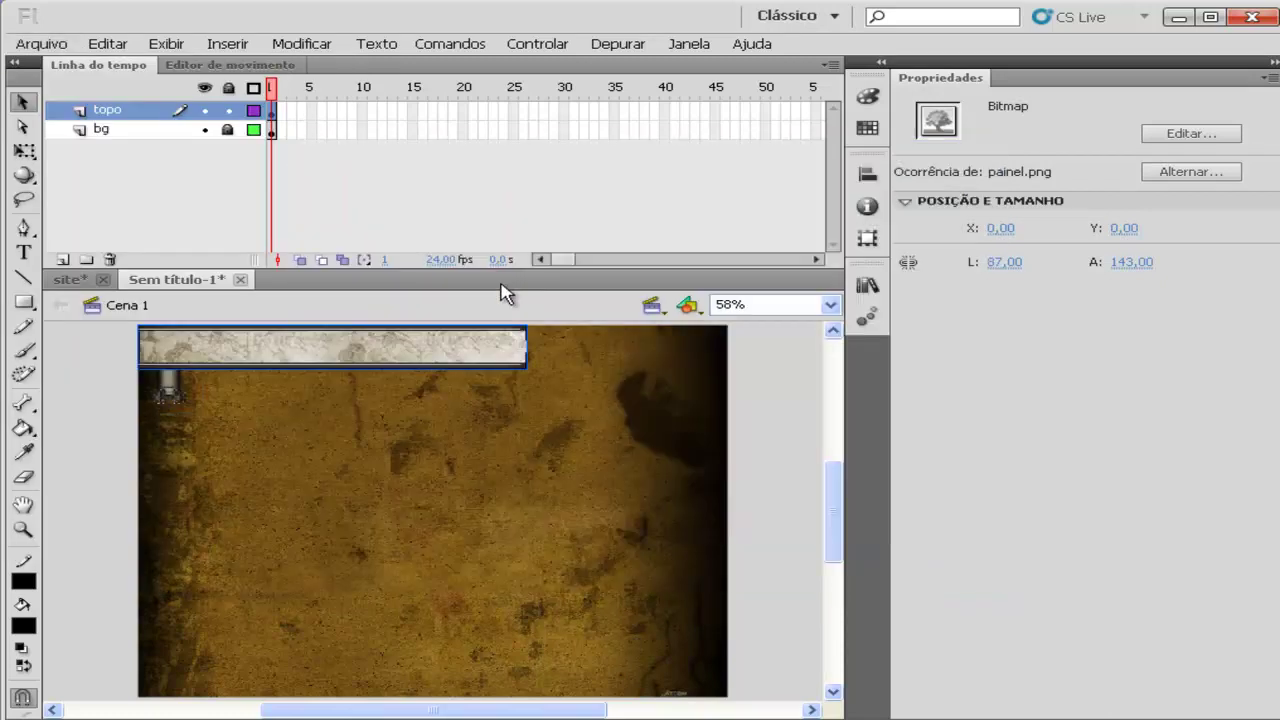
left_click_drag(426, 340, 452, 364)
left_click(185, 403)
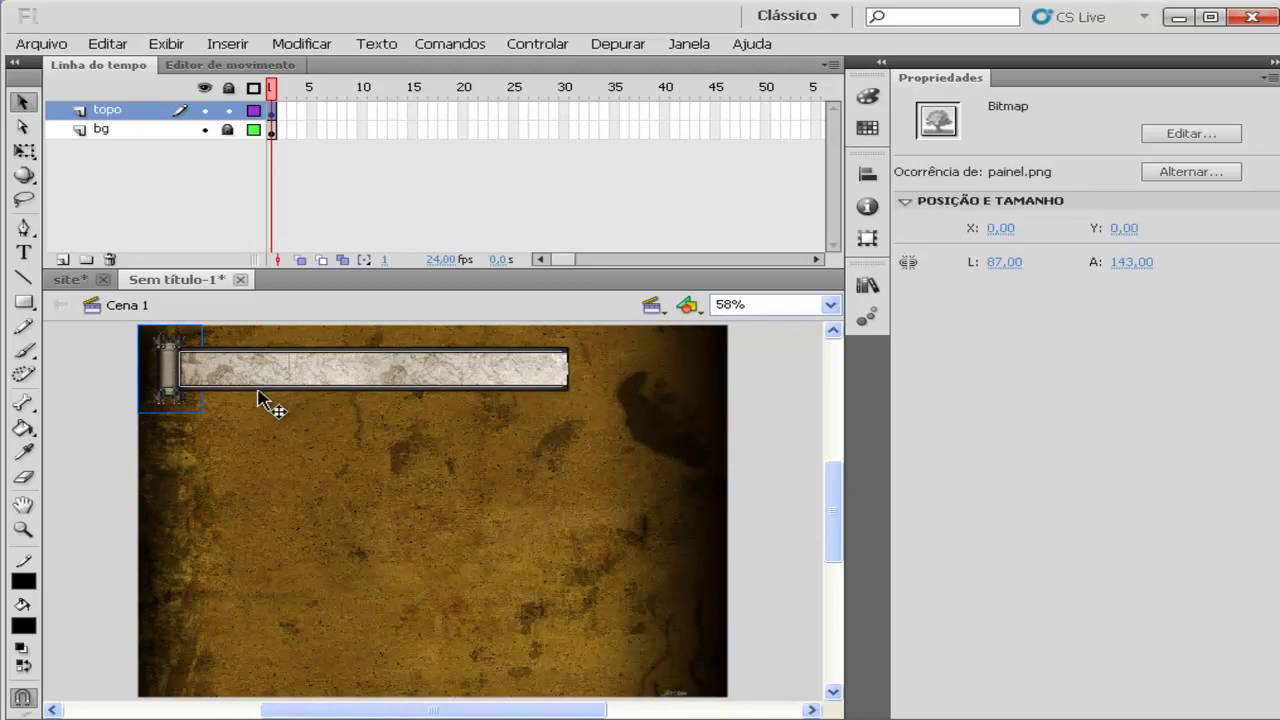
left_click_drag(170, 395, 602, 408)
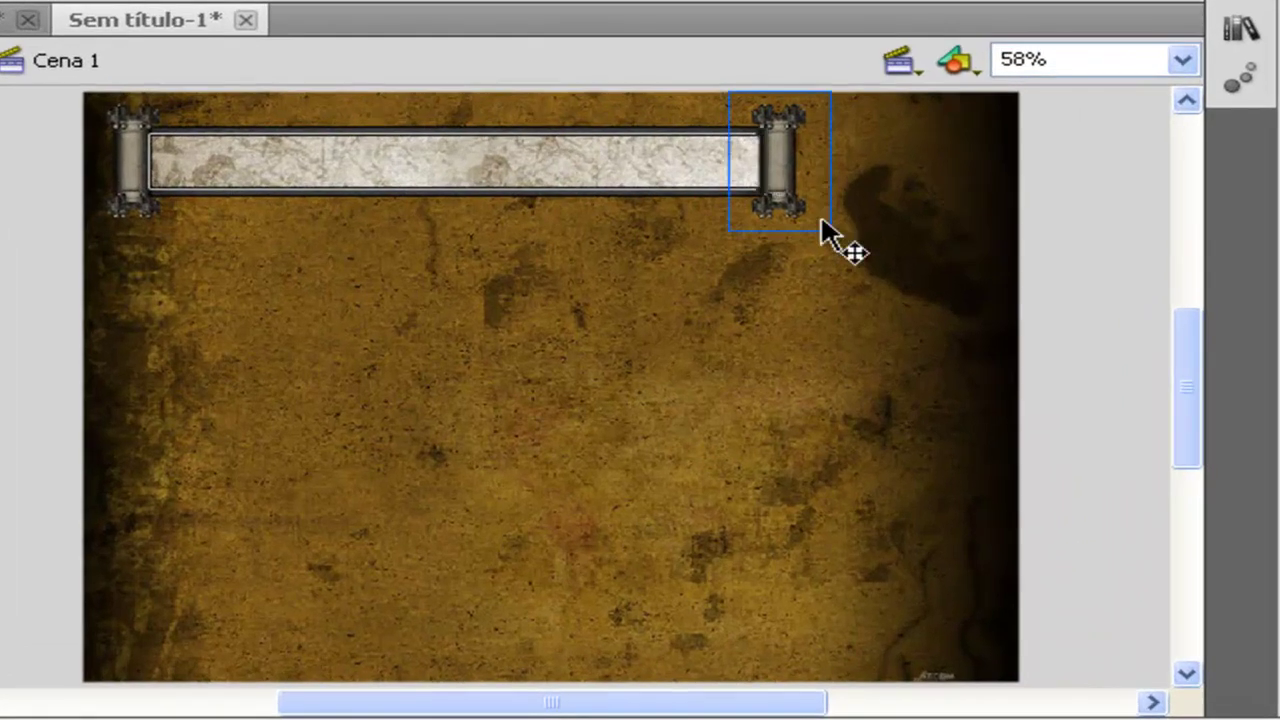
key("ctrl+z")
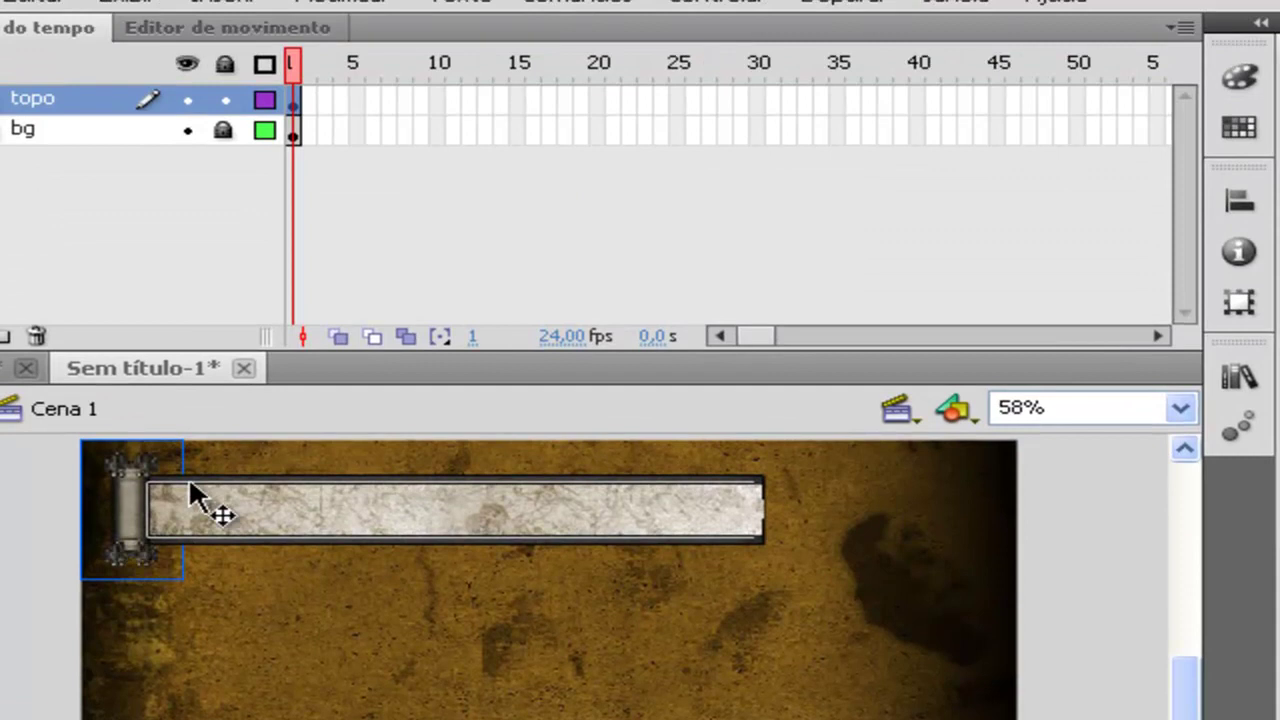
- Convert the pillar image into a movie clip symbol named topo1 and place a copy at the bar's right end
key("F8")
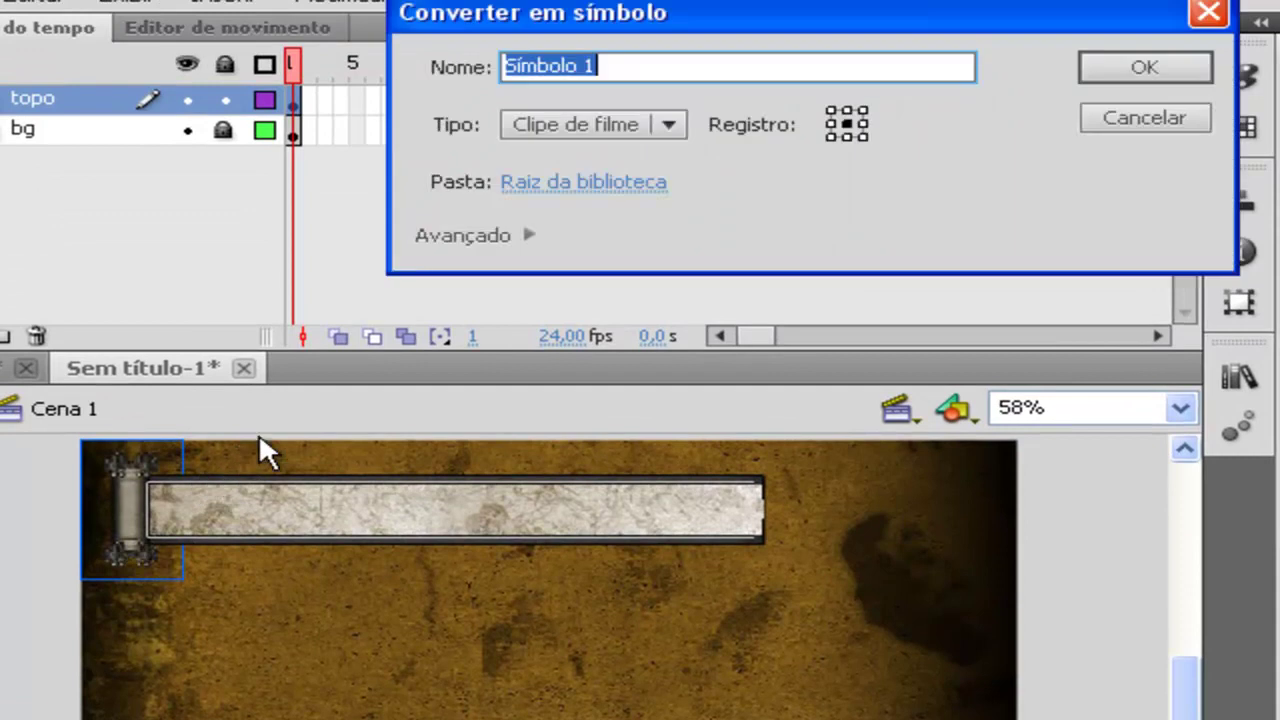
type("topo1")
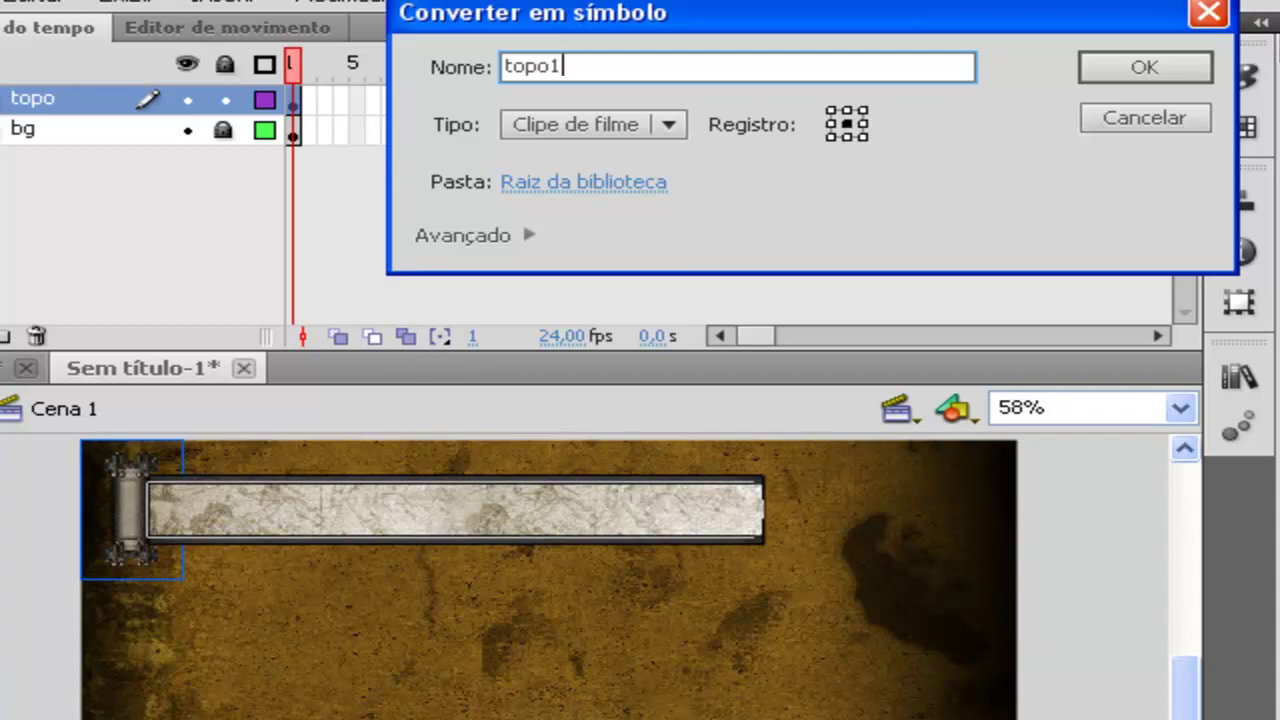
left_click(1097, 62)
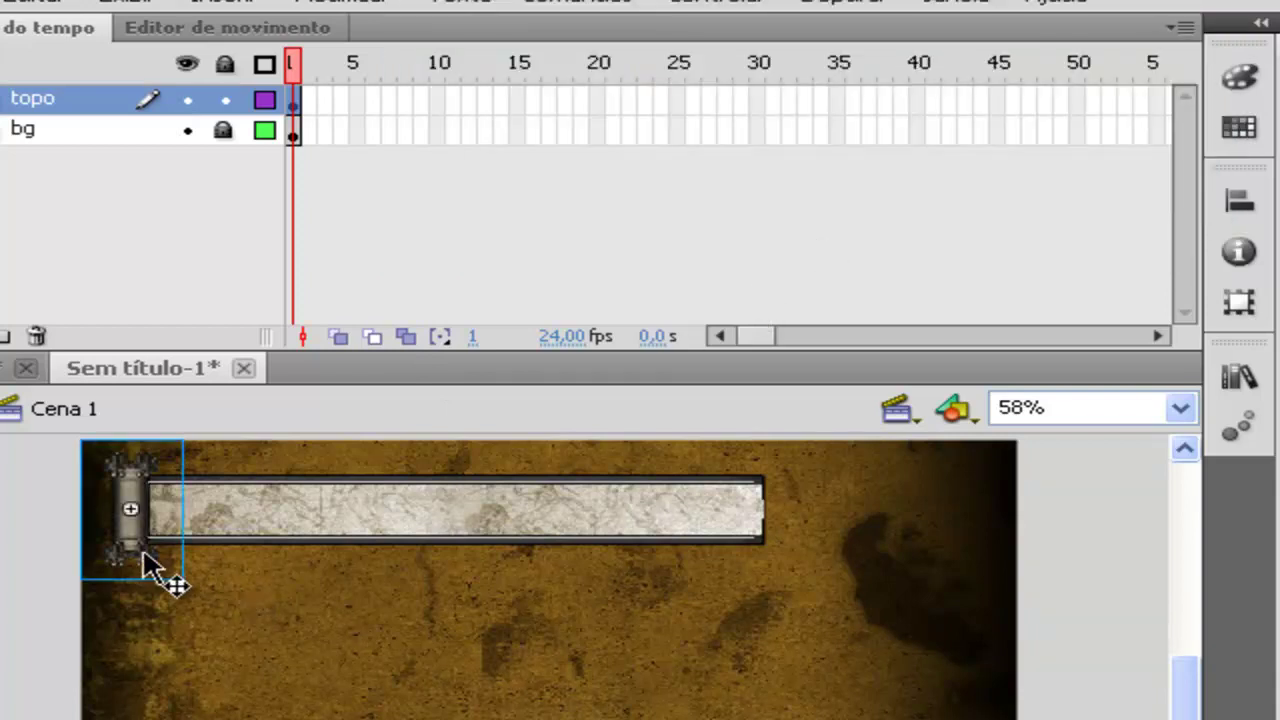
left_click_drag(131, 551, 777, 542)
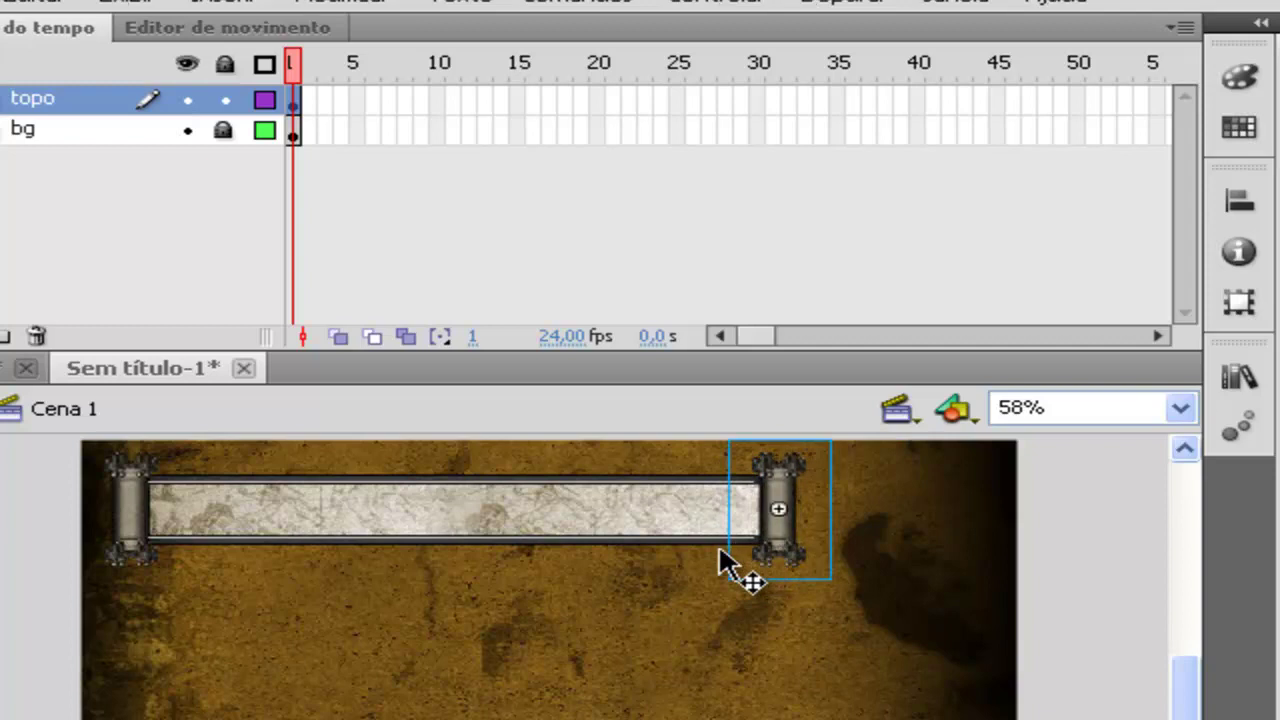
- Position the left topo1 pillar at X 35 and Y 70
left_click(150, 535)
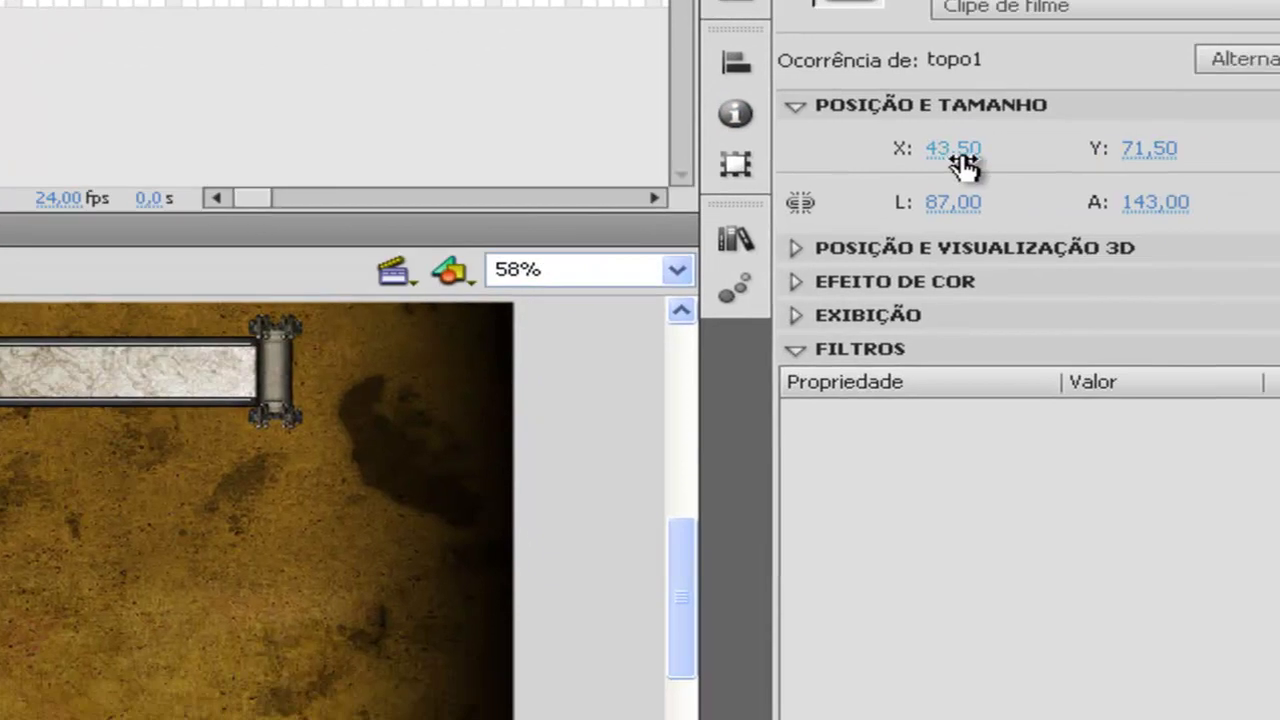
left_click(955, 150)
type("35")
key("Return")
left_click(1025, 125)
type("70")
key("Return")
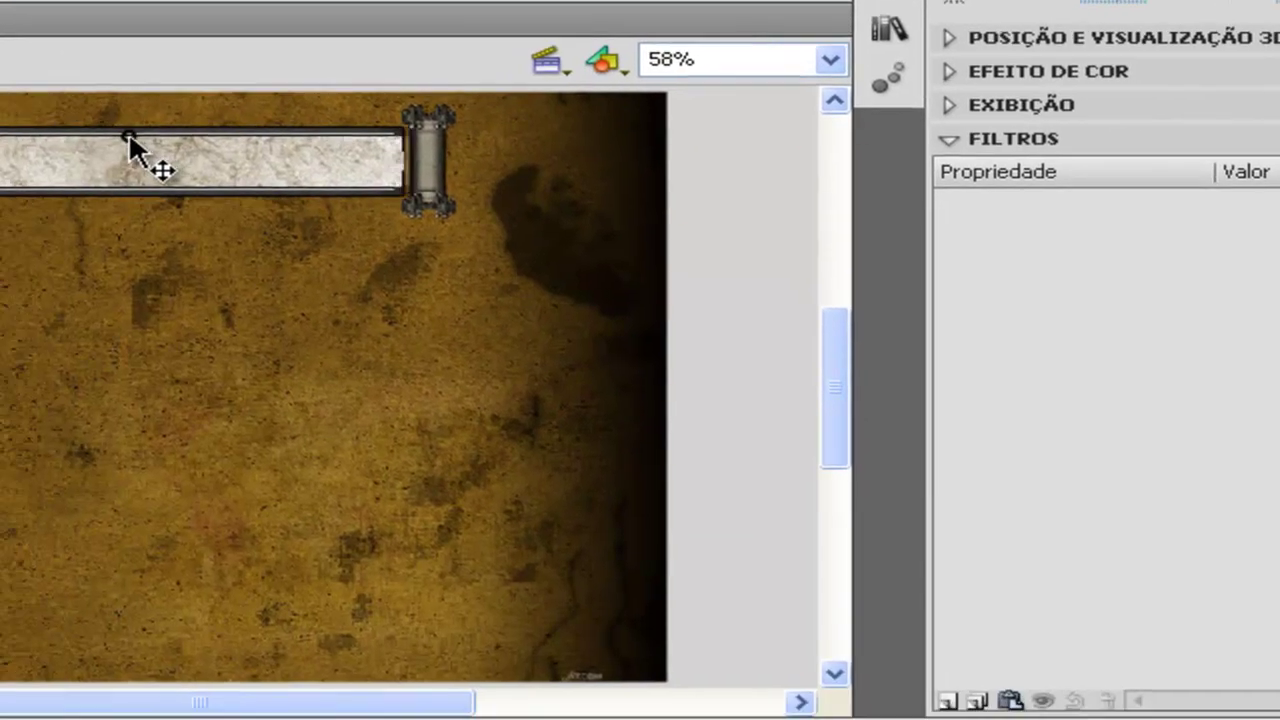
- Shift the central bar and right pillar left to close the gaps, placing the pillar at X about 589
left_click(420, 160)
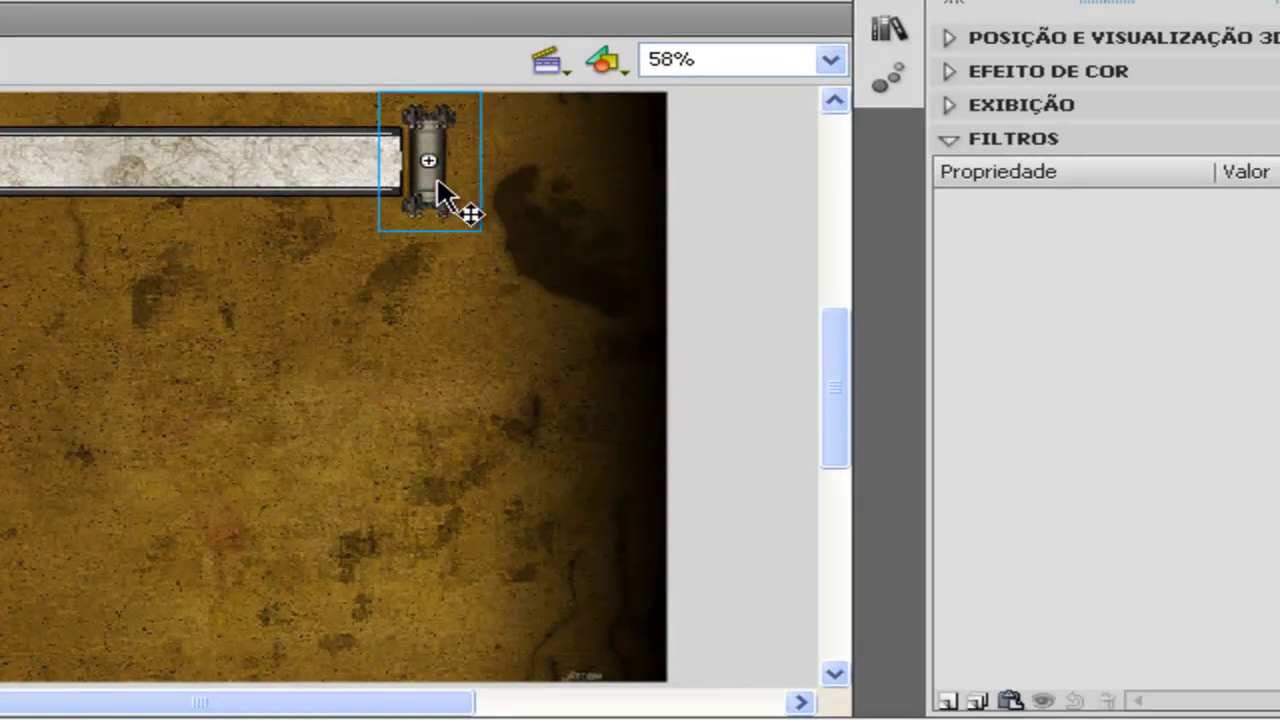
left_click(436, 180)
left_click_drag(440, 190, 432, 190)
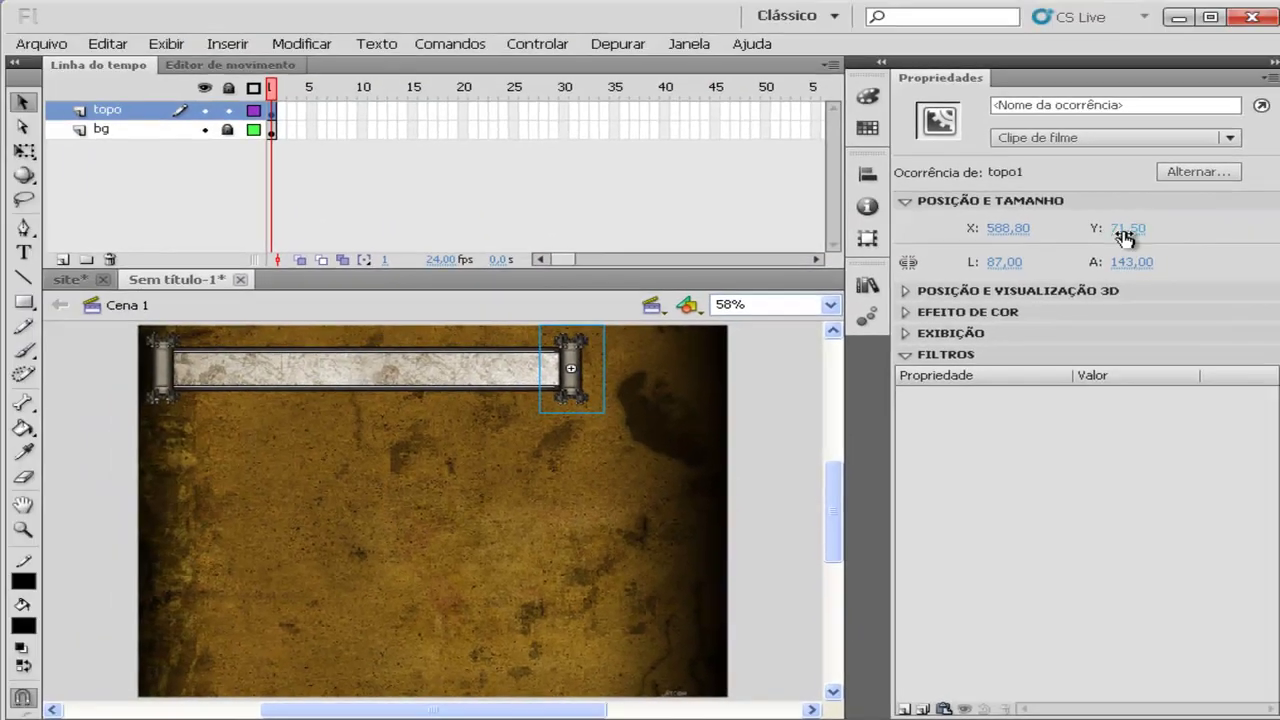
- Position the right topo1 pillar at X 593 and Y 70
left_click(1124, 228)
type("70")
key("Return")
left_click(1008, 232)
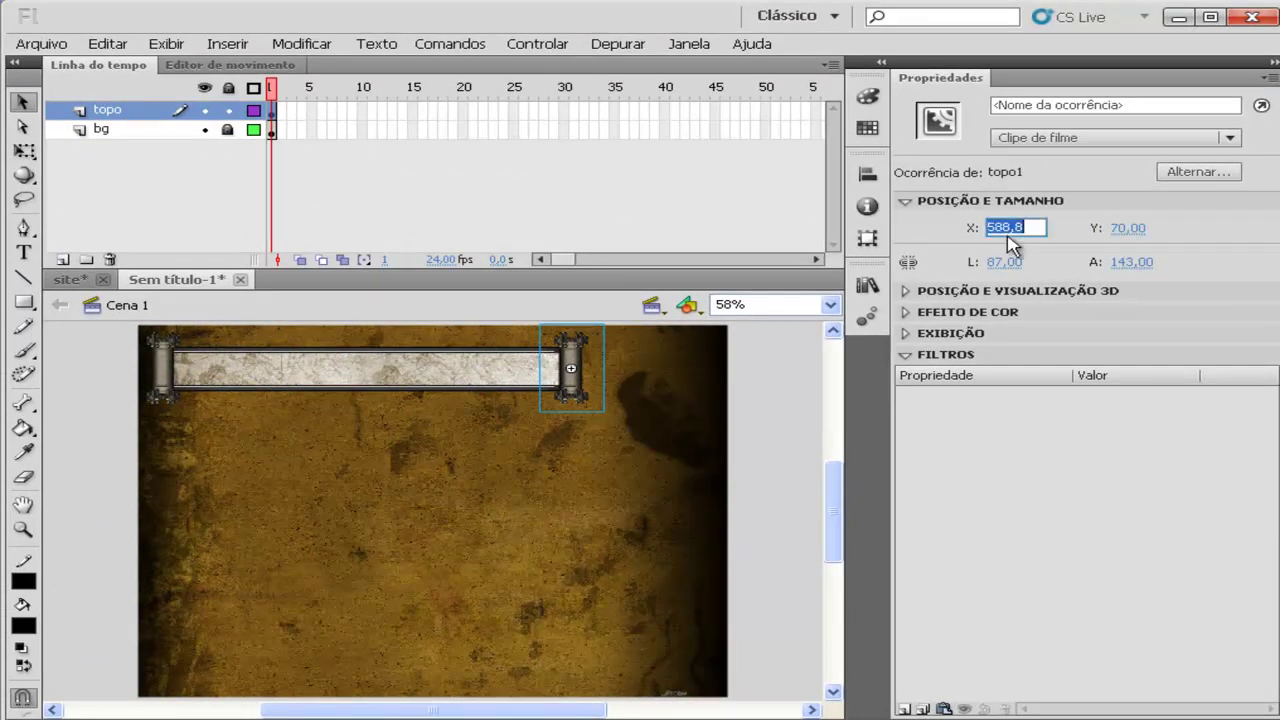
type("593")
key("Return")
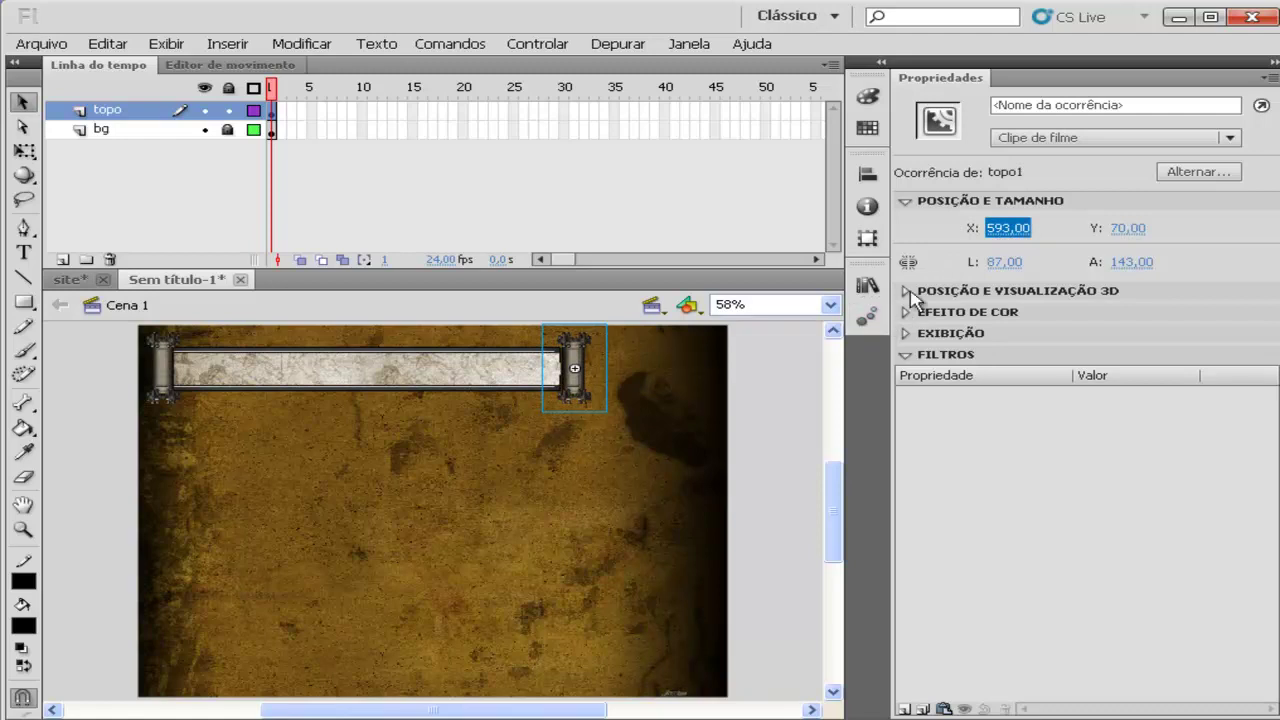
- Set the right topo1 pillar's X position to 590 and compare its position with the left pillar's
left_click(994, 230)
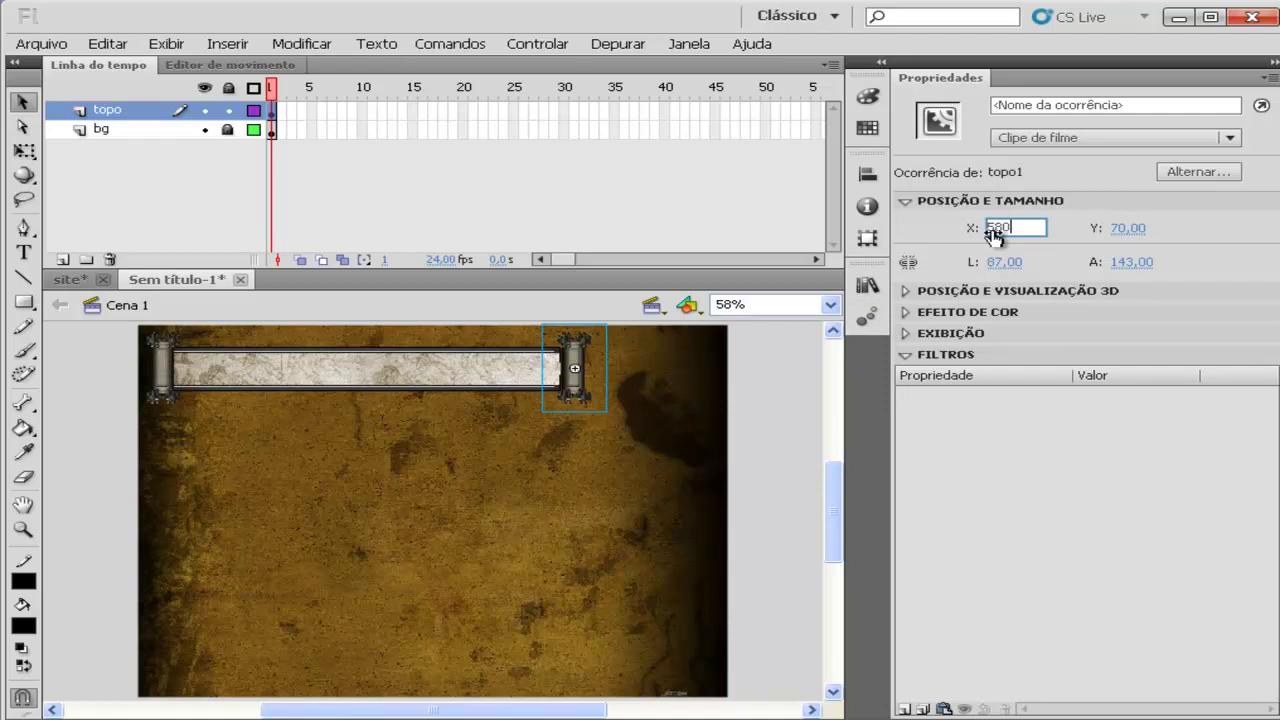
key("Return")
left_click(993, 230)
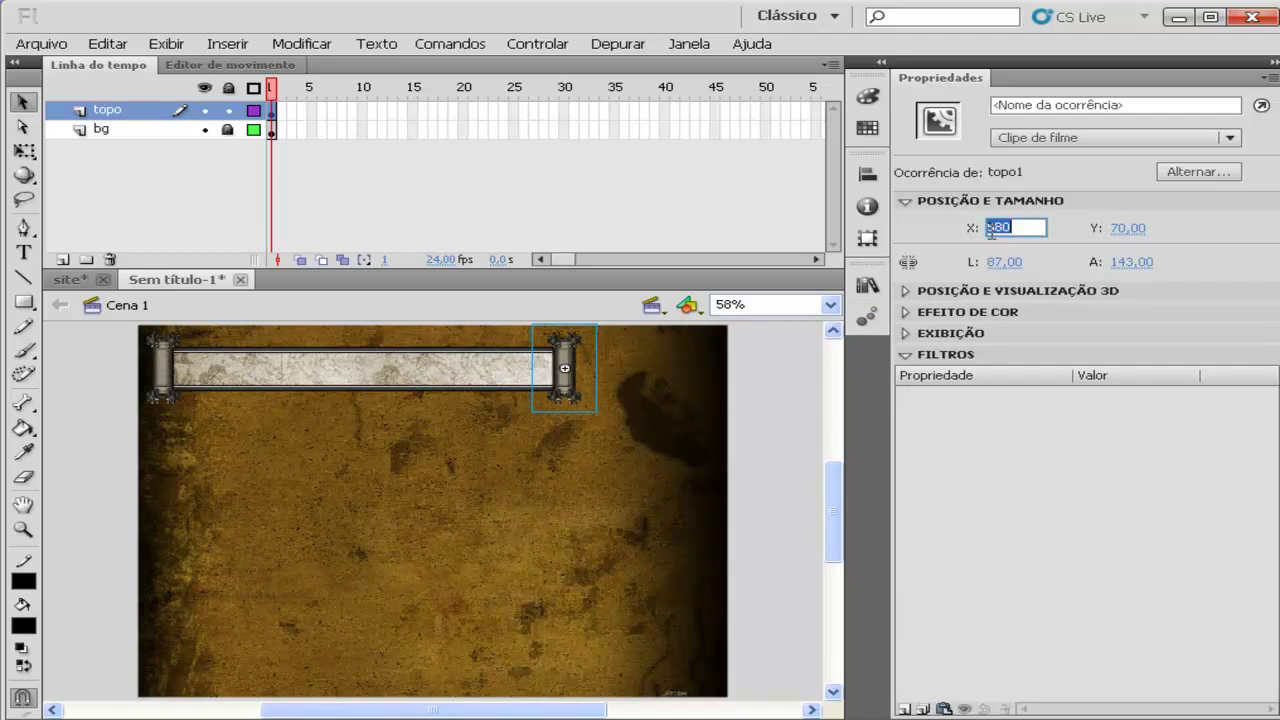
type("590")
key("Return")
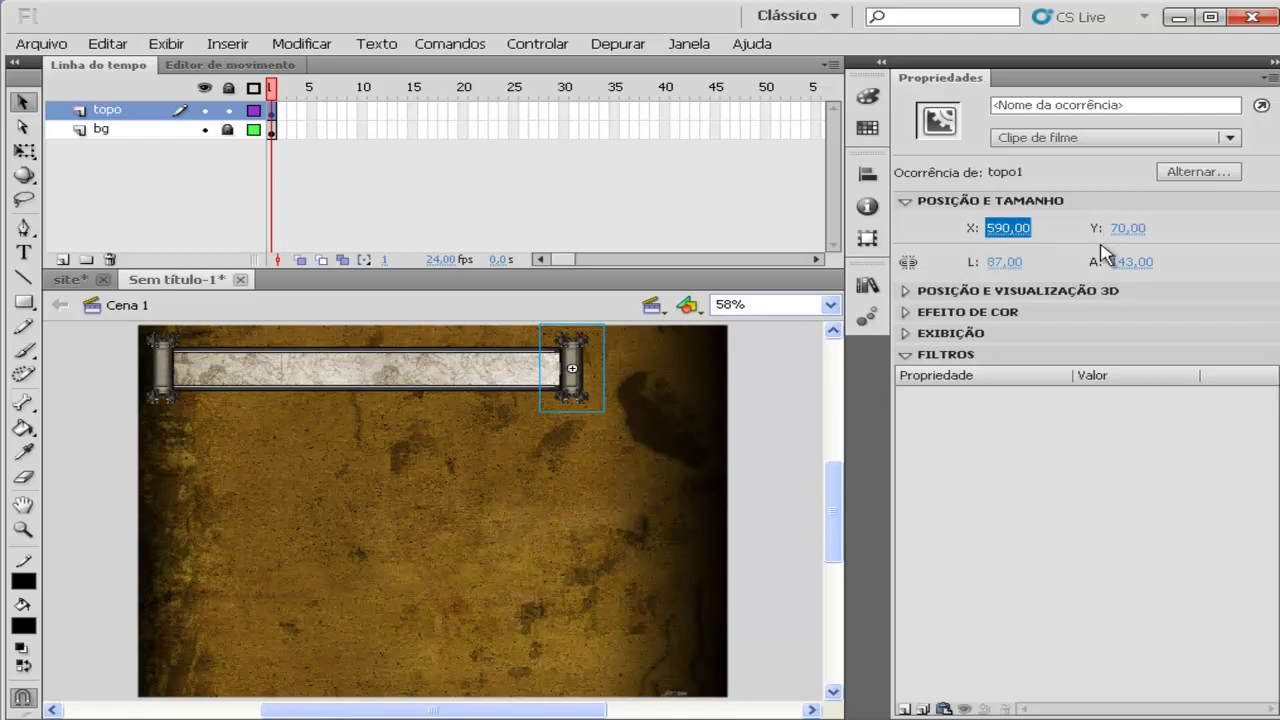
left_click(390, 472)
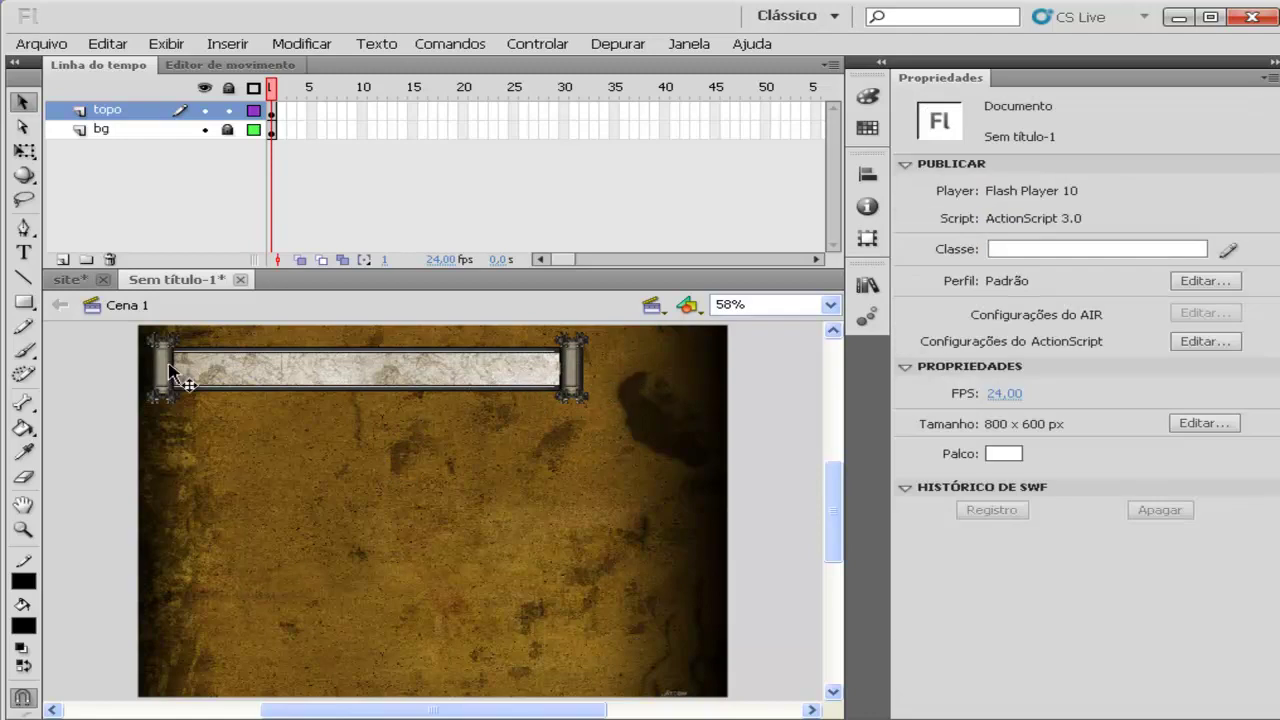
left_click(572, 370)
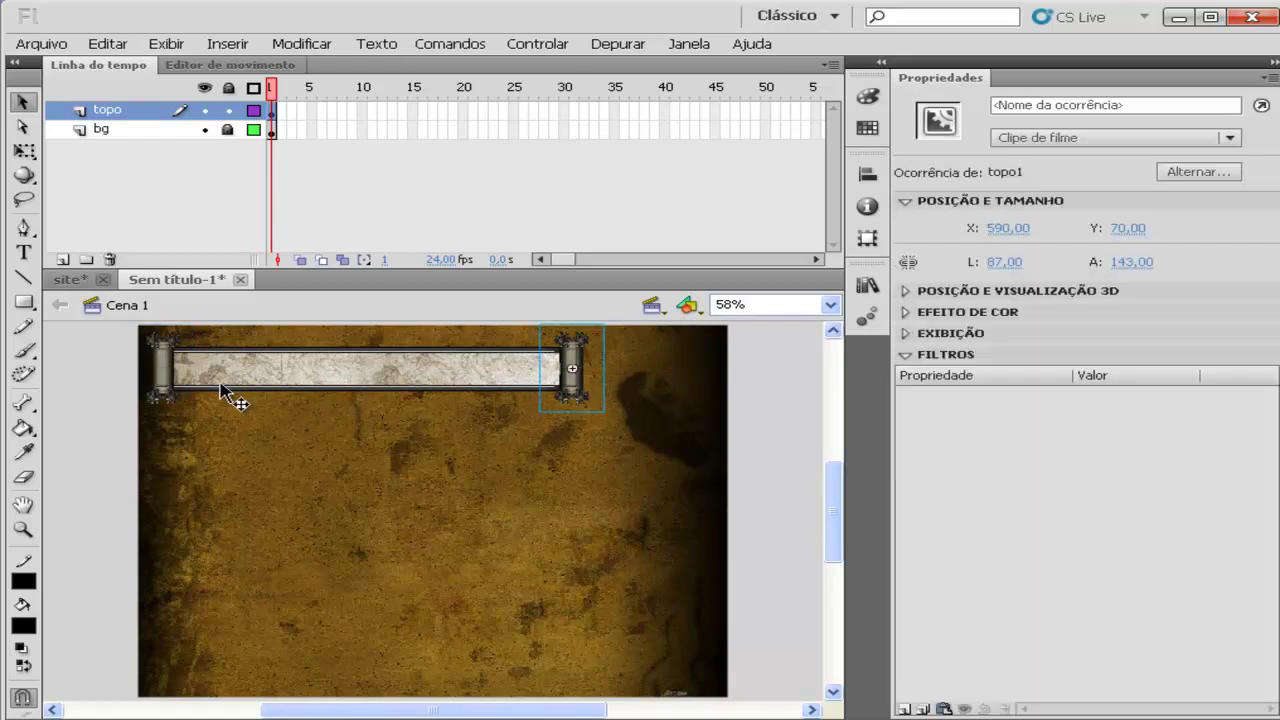
left_click(165, 375)
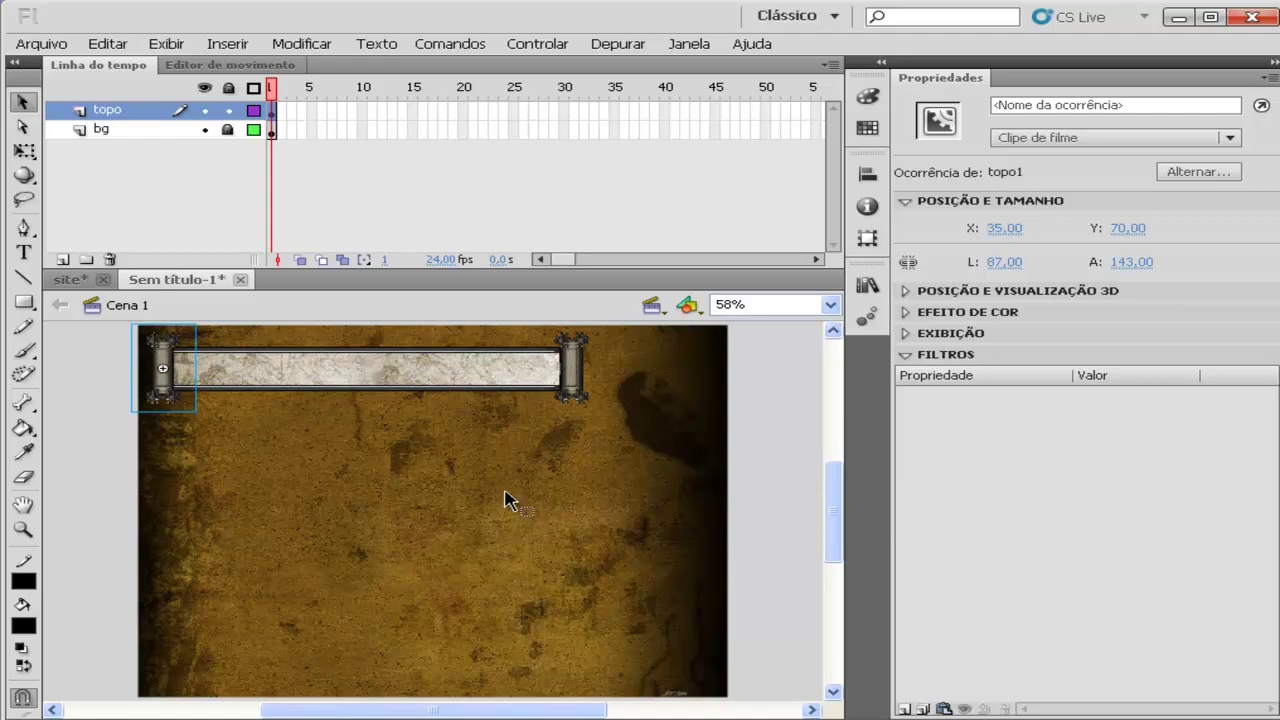
left_click(588, 404)
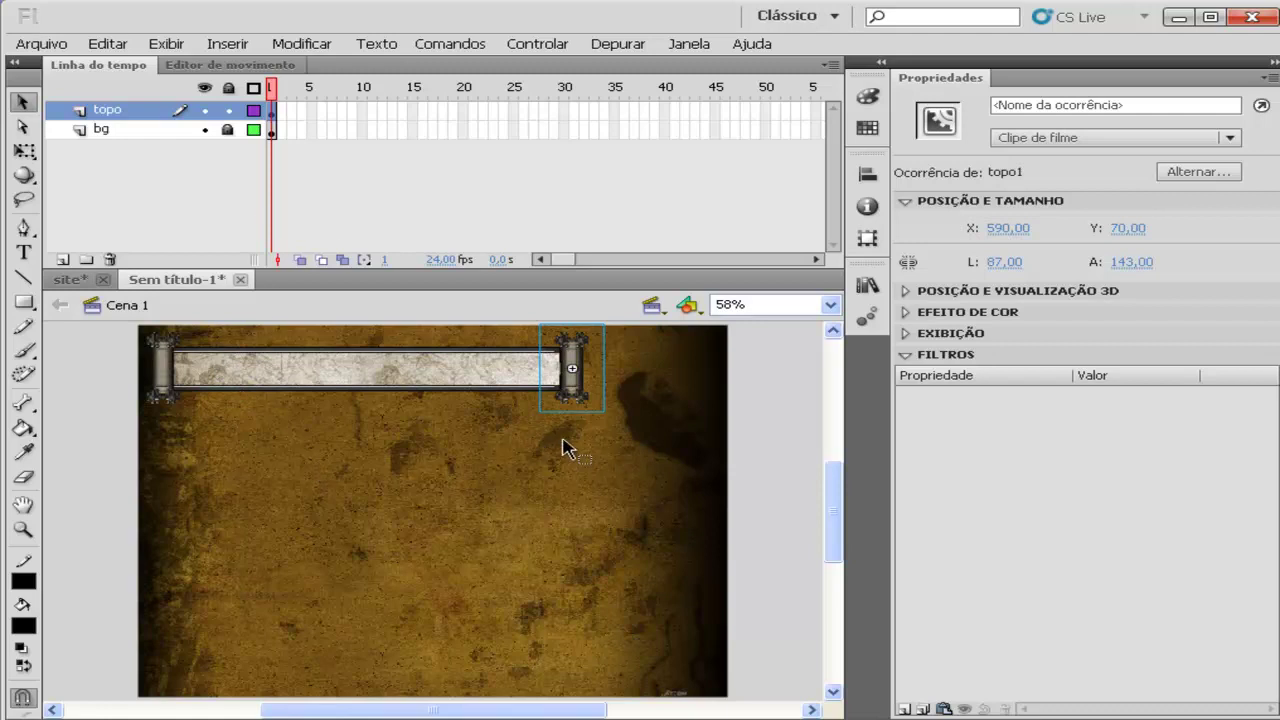
- Distribute the central bar and both pillars to separate layers and delete the emptied topo layer
left_click_drag(603, 468, 146, 344)
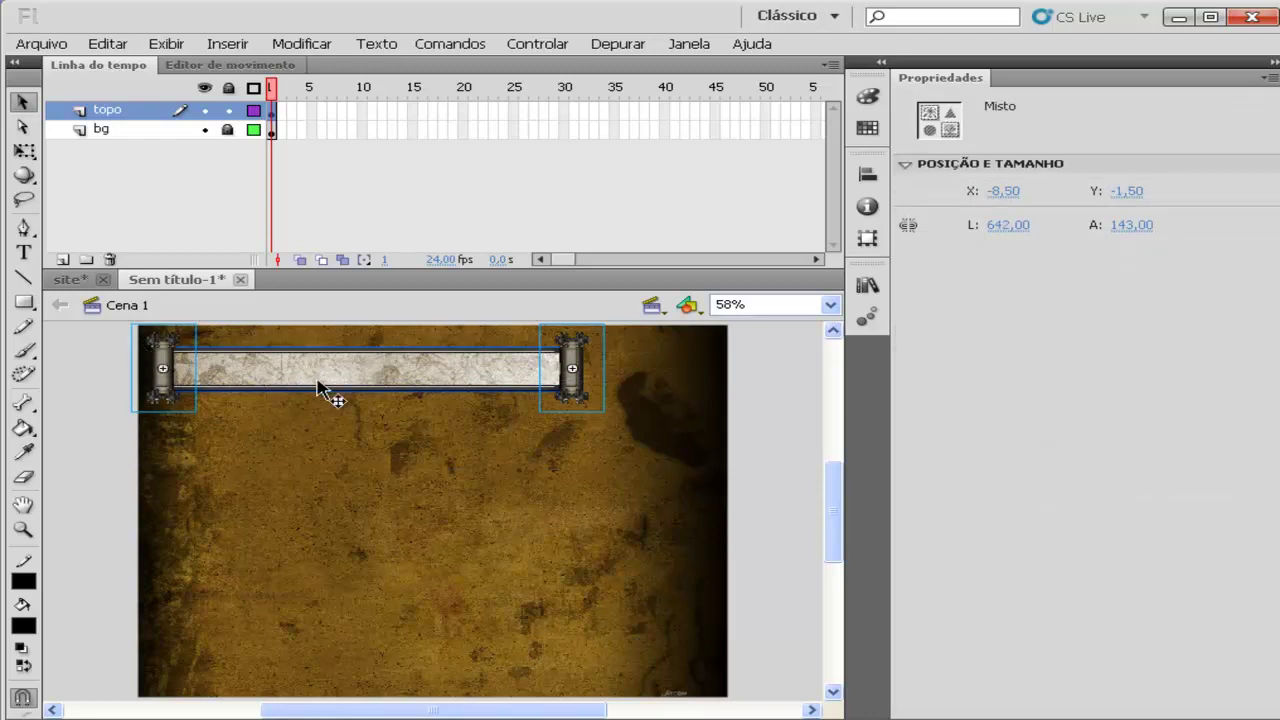
right_click(441, 375)
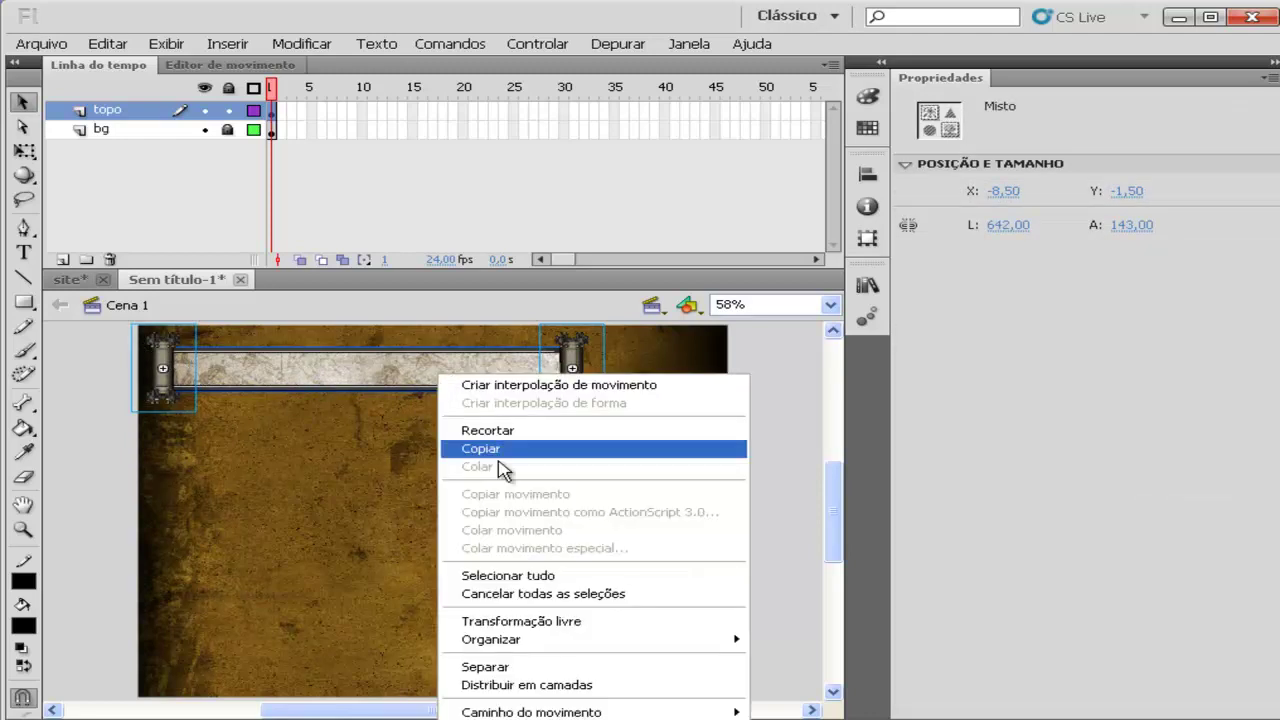
left_click(583, 686)
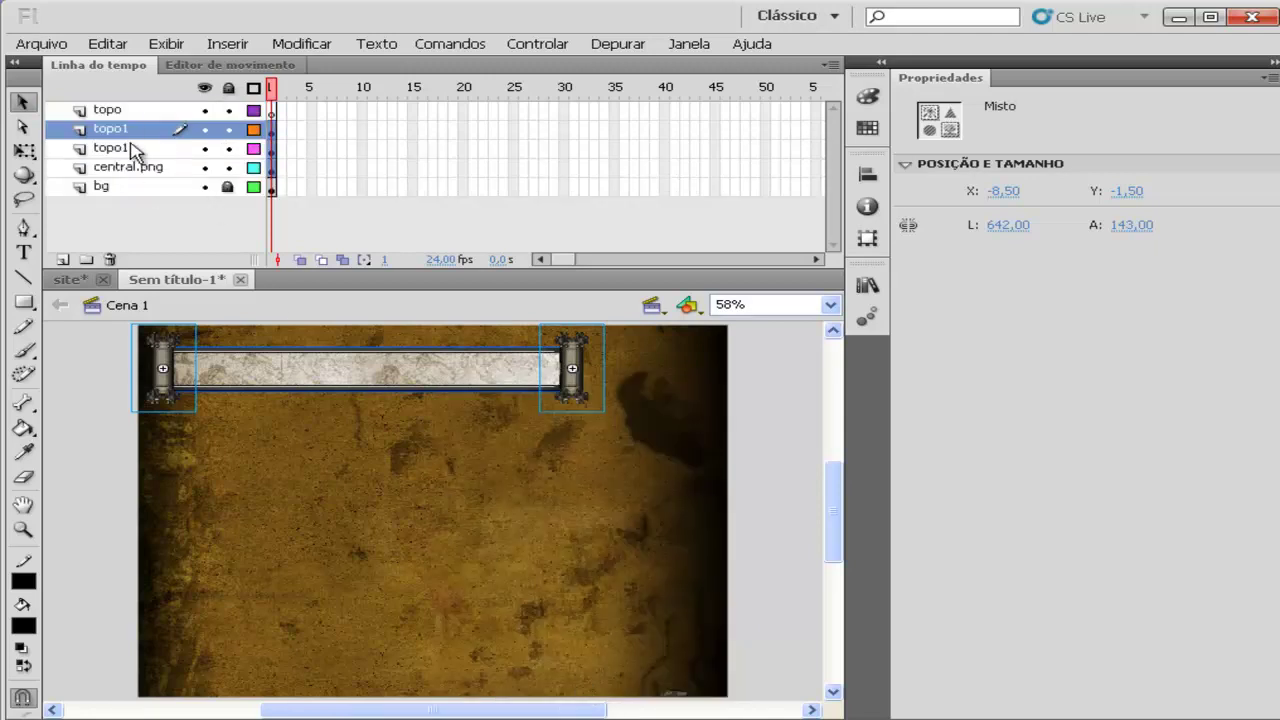
left_click(122, 112)
right_click(120, 110)
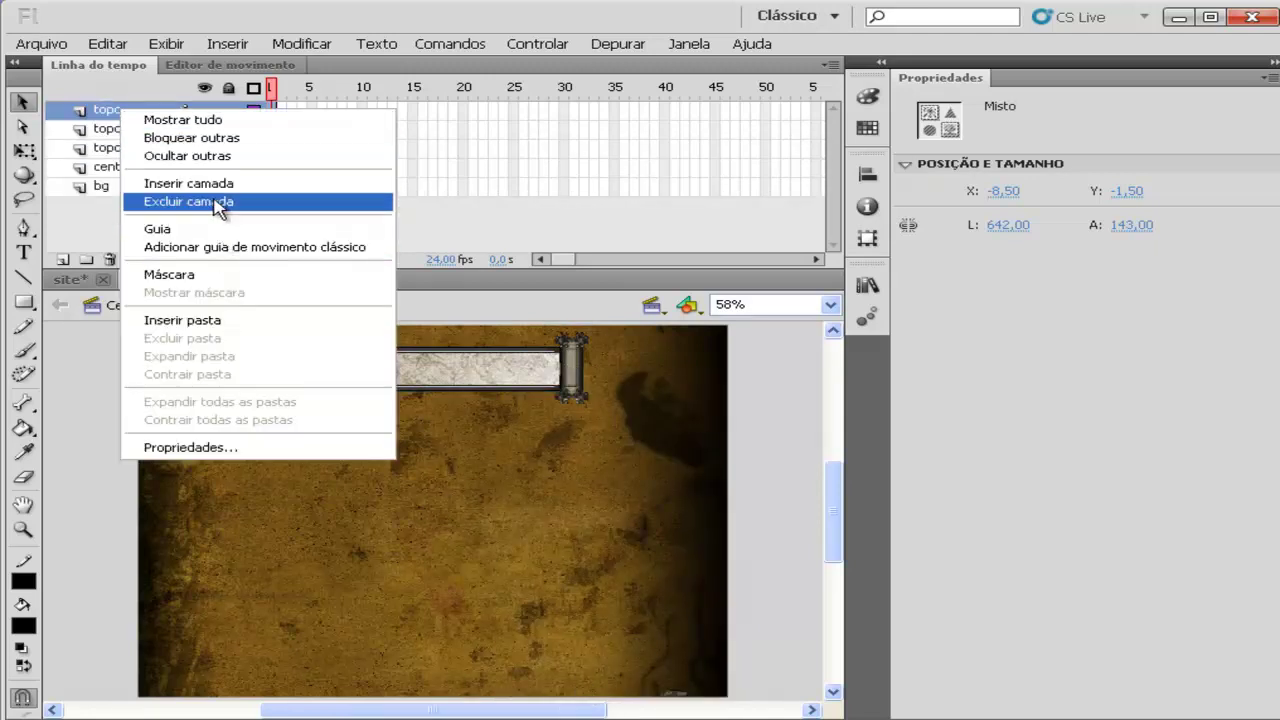
left_click(216, 203)
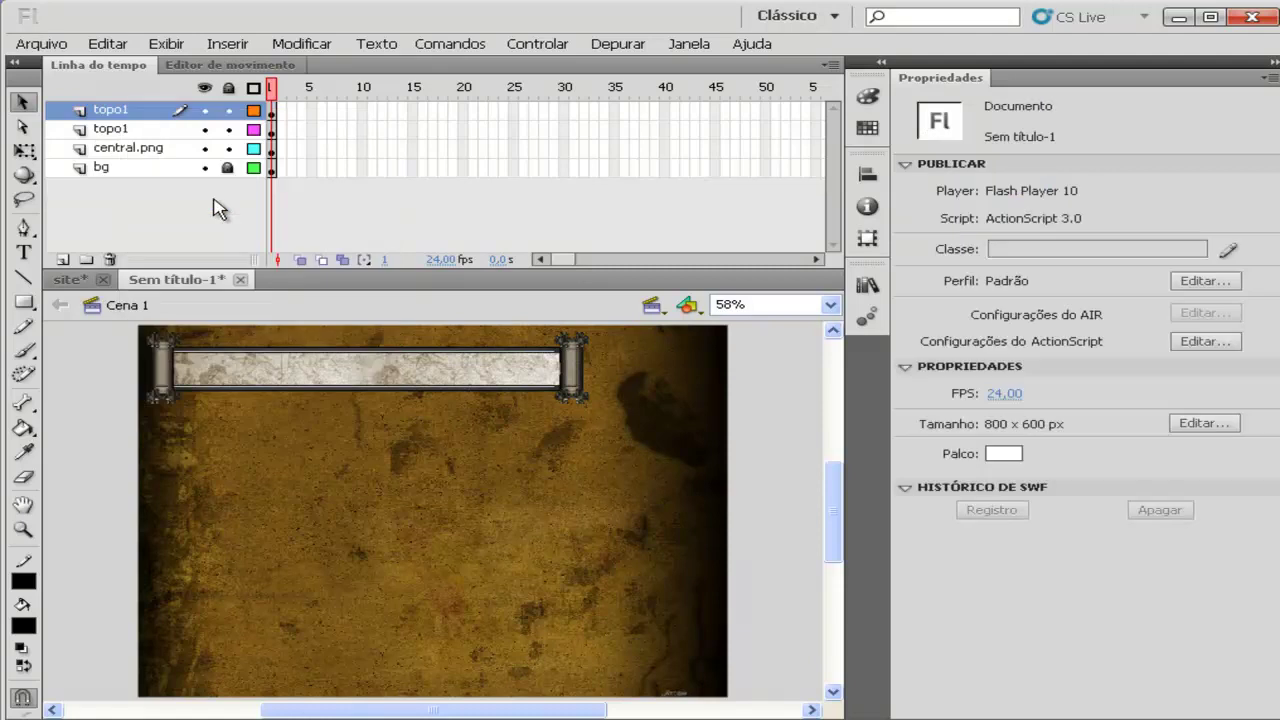
- Identify the right pillar's topo1 layer and rename it p dir
left_click(125, 129)
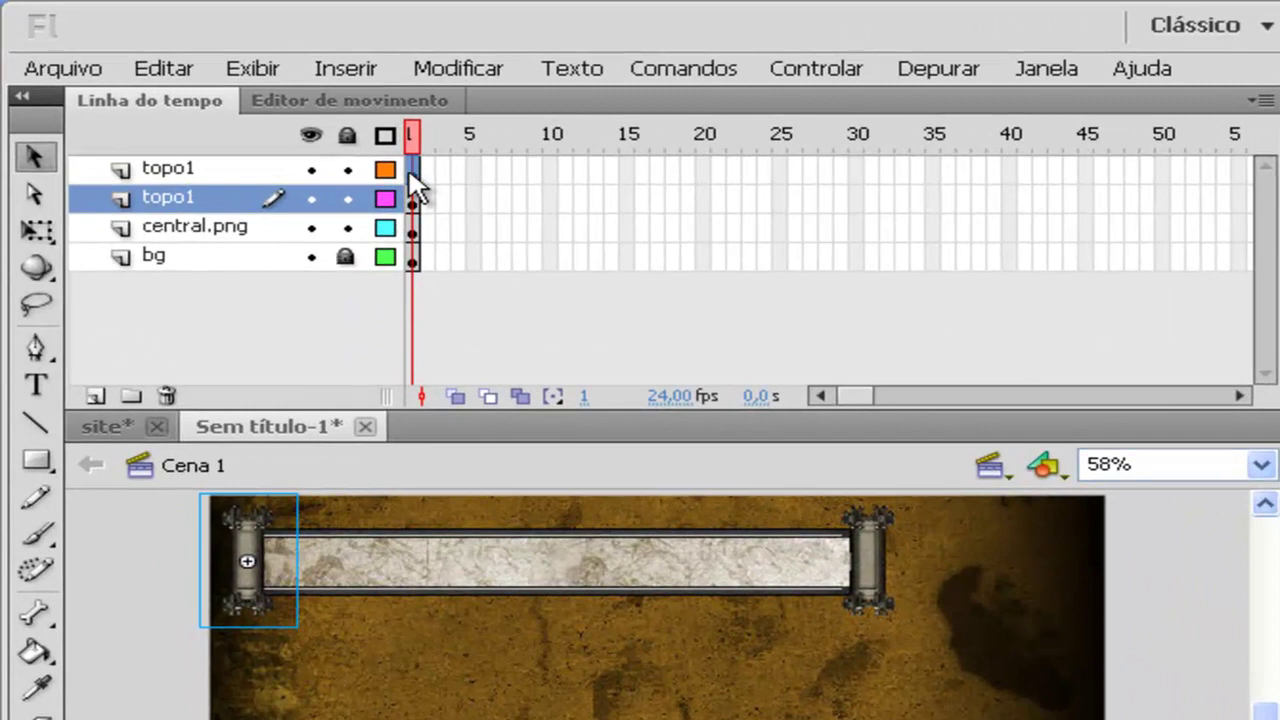
left_click(368, 151)
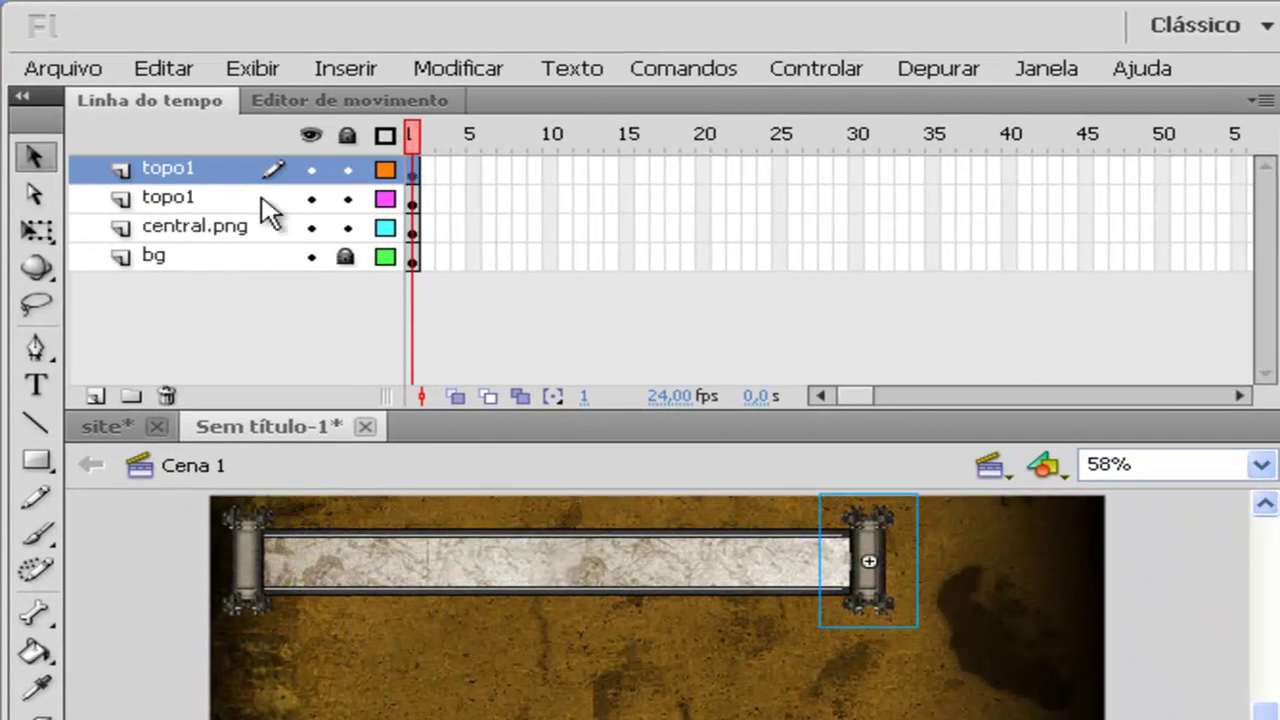
double_click(148, 145)
type("p")
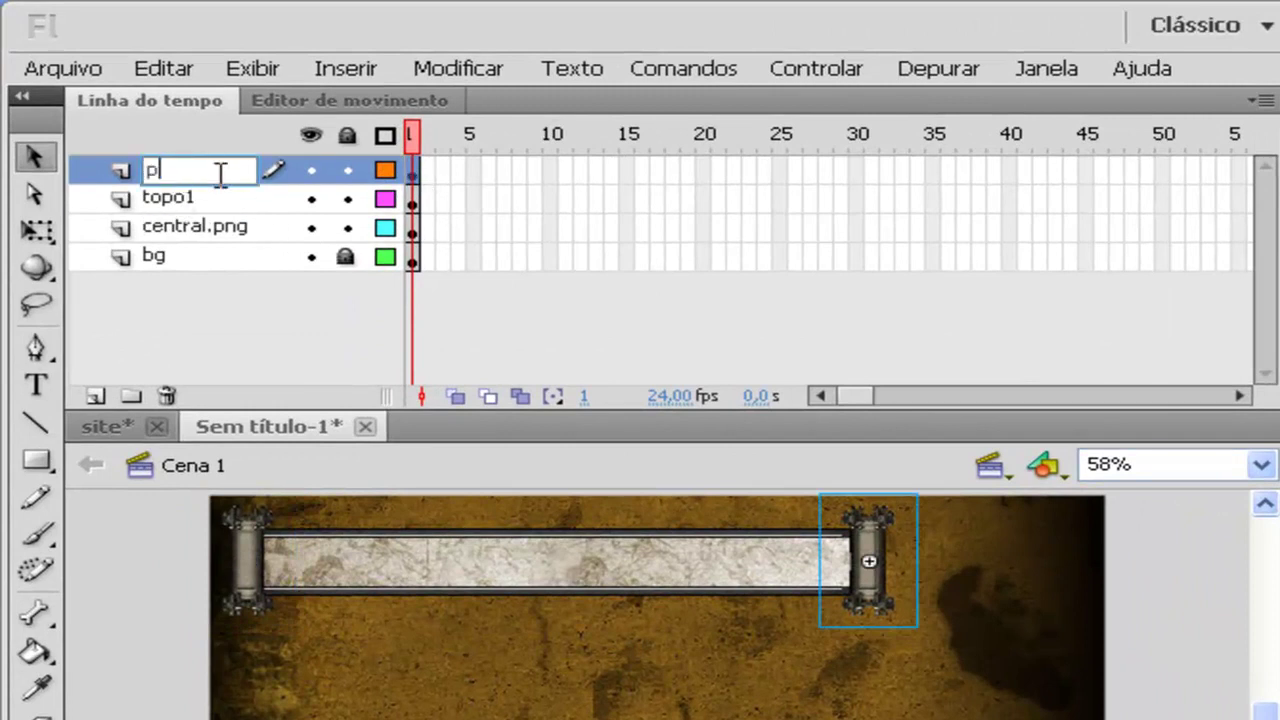
type(" dir")
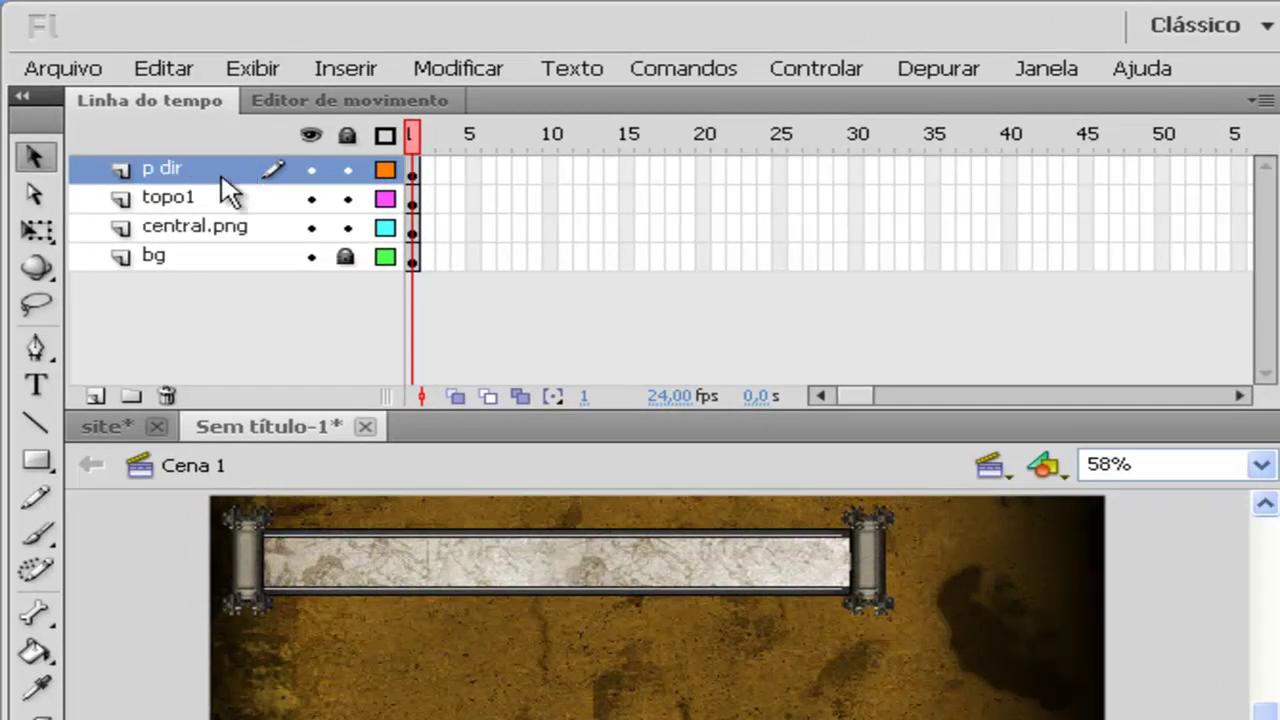
- Rename the left pillar's layer p esq and move it above the p dir layer
double_click(158, 199)
type("´")
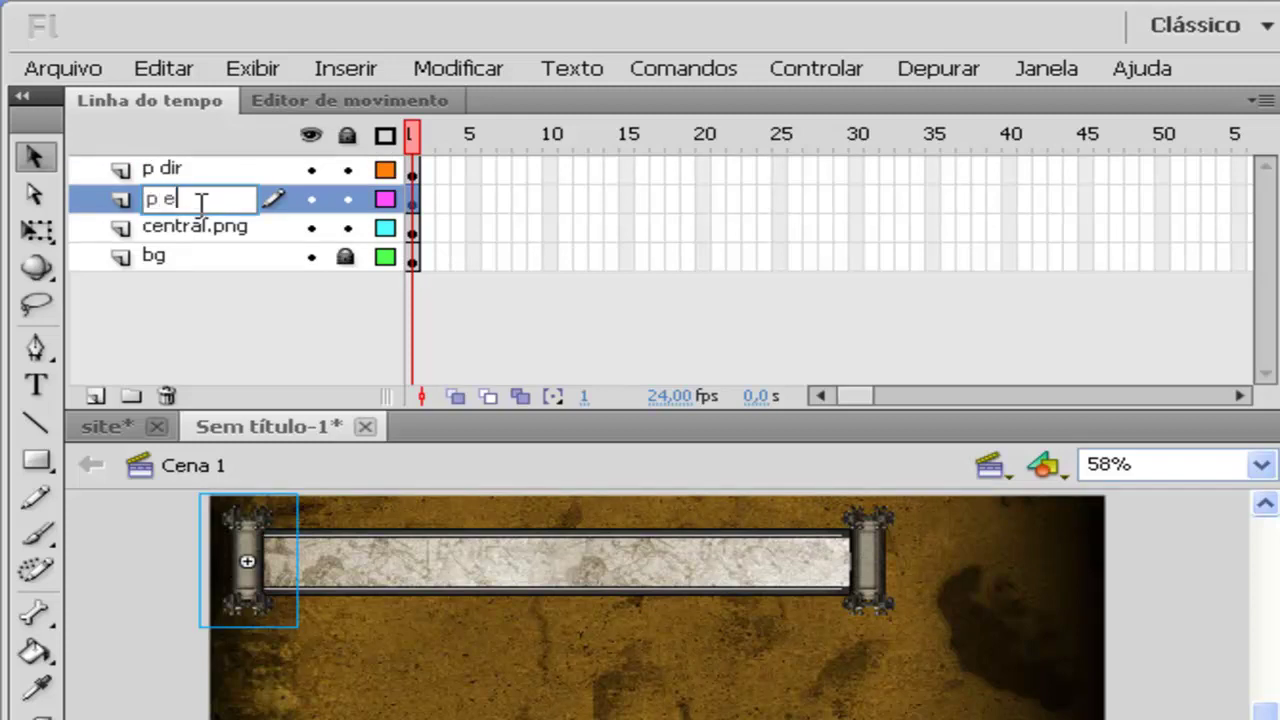
type(" esq")
key("Return")
left_click(205, 235)
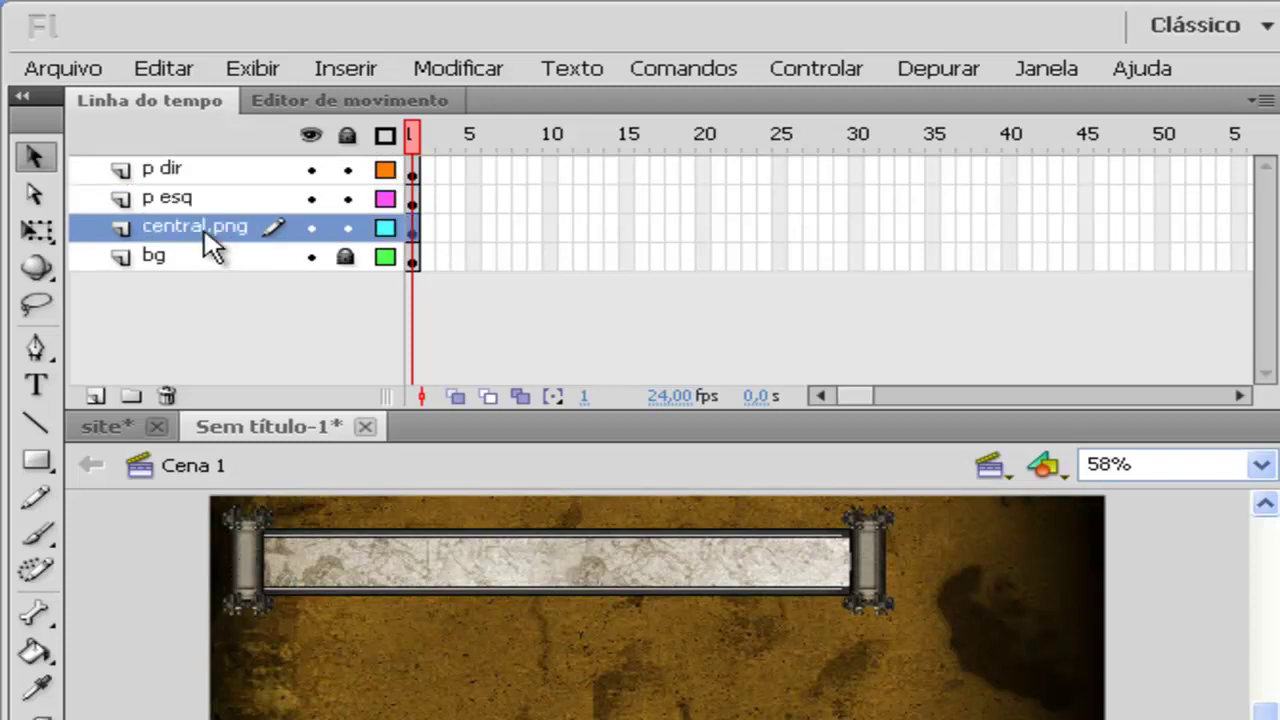
left_click_drag(161, 198, 208, 170)
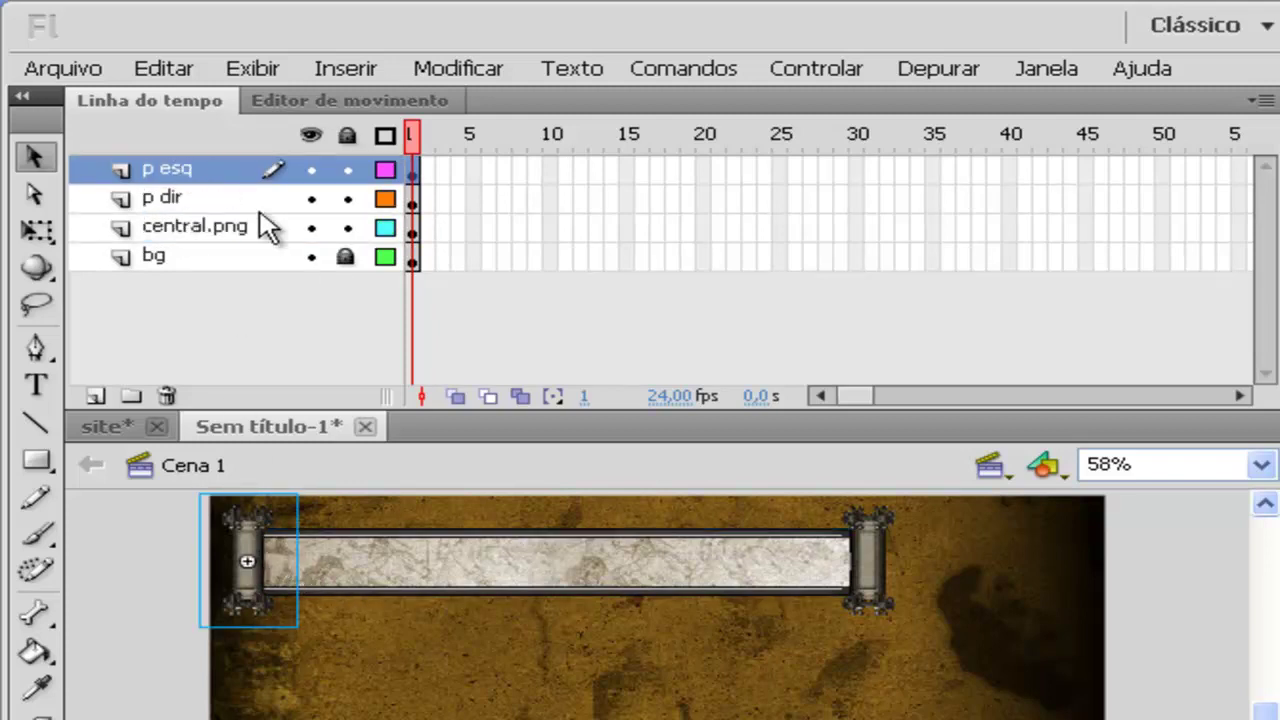
right_click(416, 170)
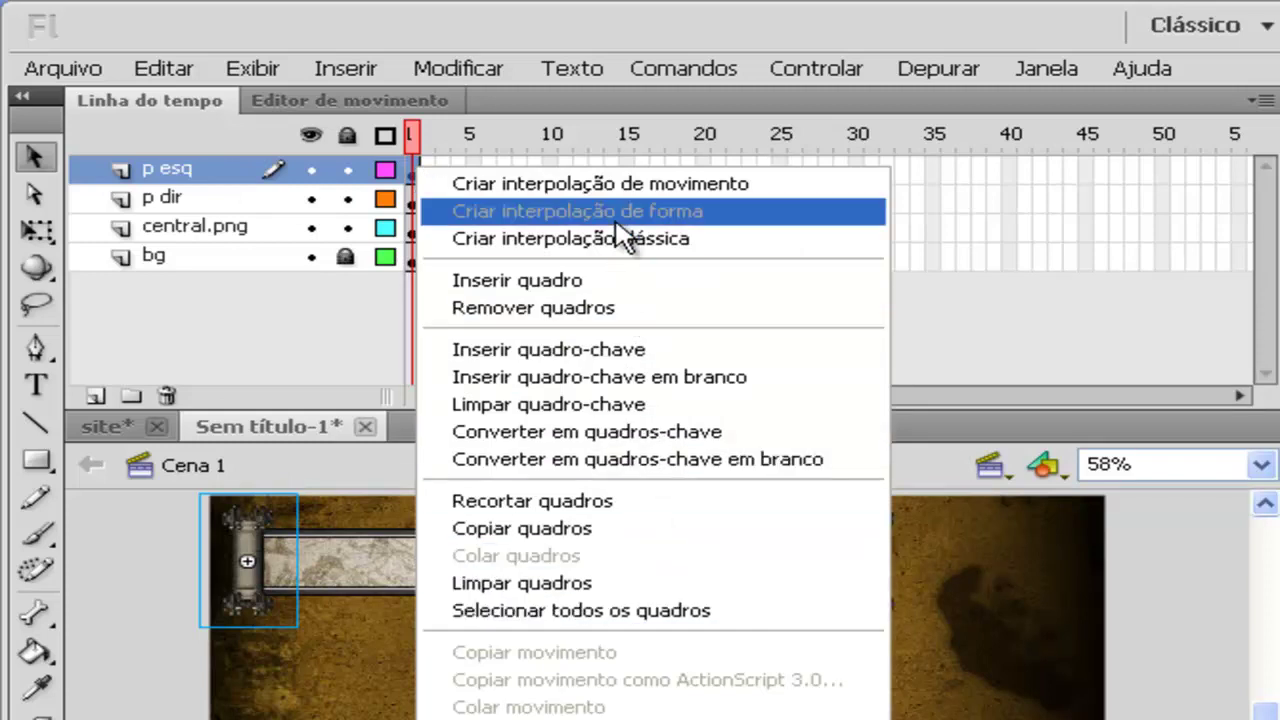
left_click(596, 186)
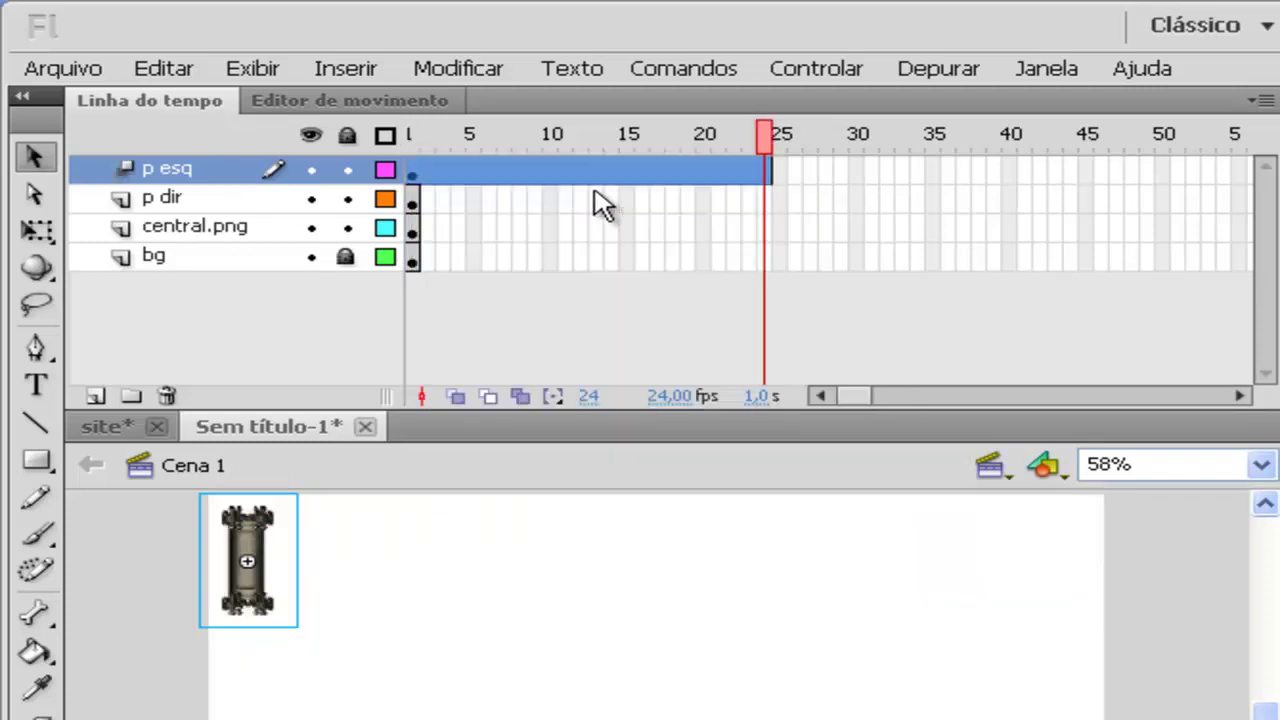
key("ctrl+z")
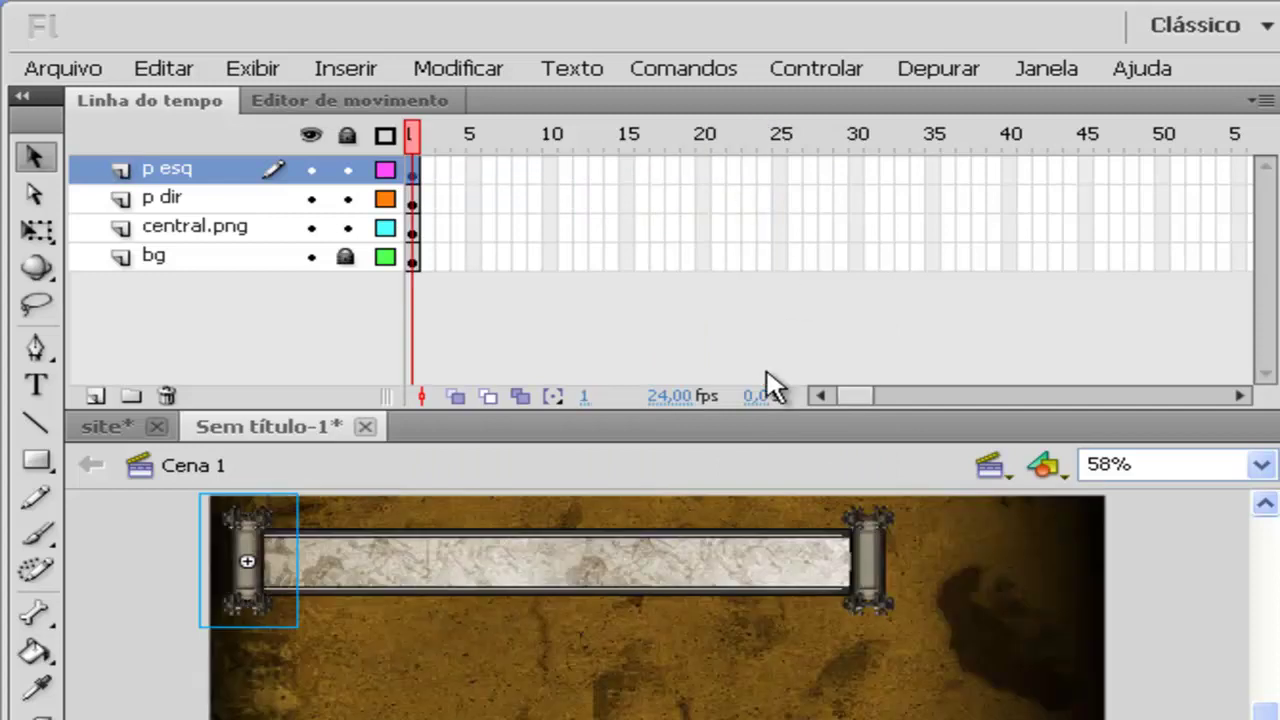
- Set the document's frame rate to 25 fps
left_click(677, 393)
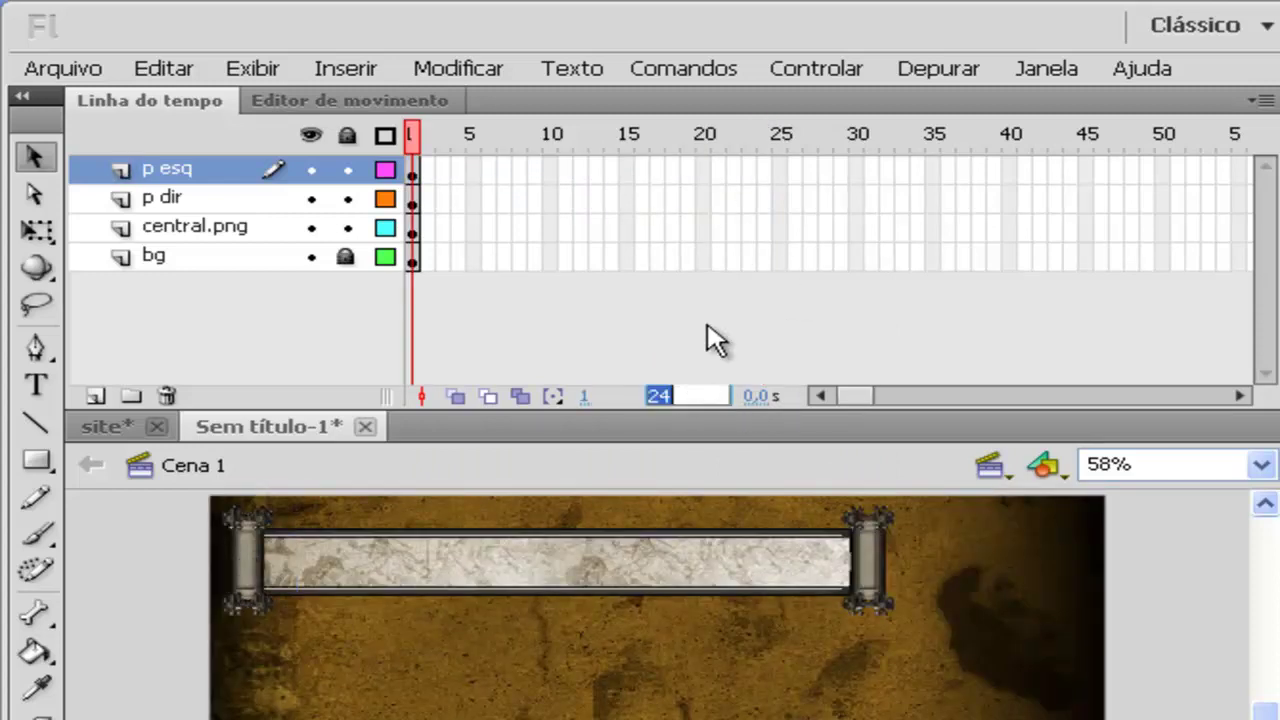
type("25")
key("Return")
- Create a motion tween from the first frame of the p esq layer
left_click(414, 180)
right_click(414, 178)
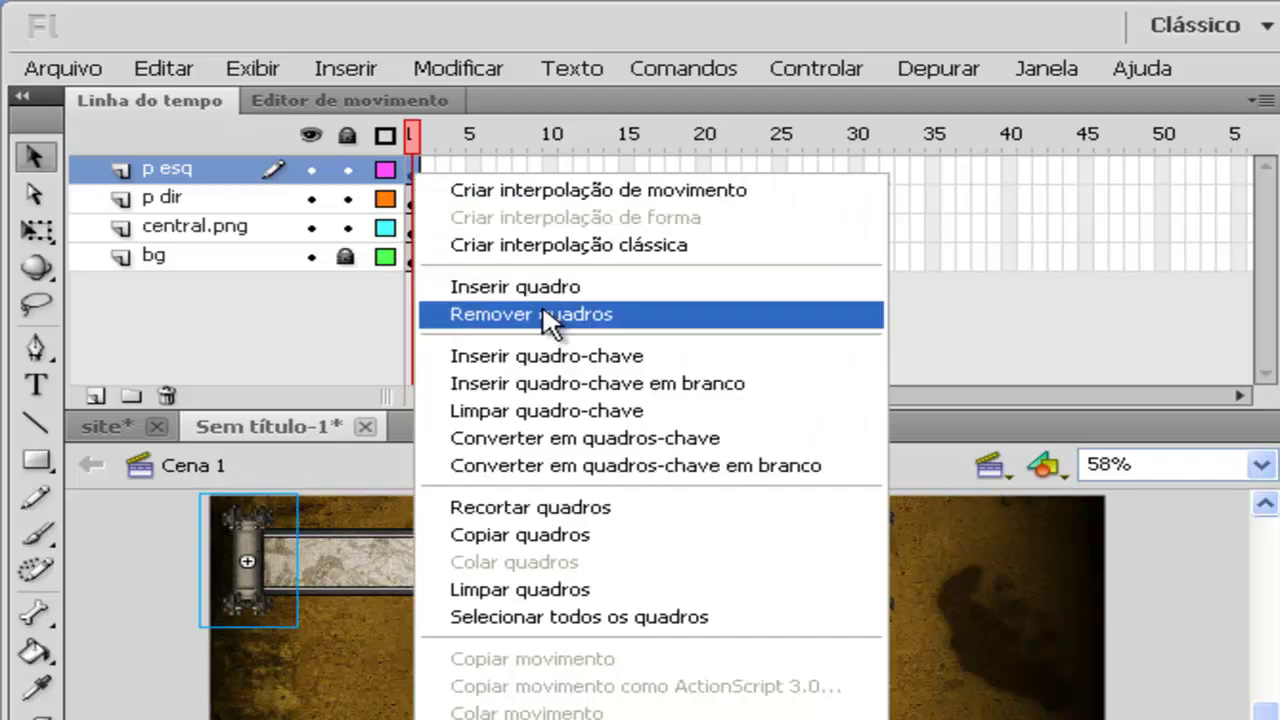
left_click(595, 190)
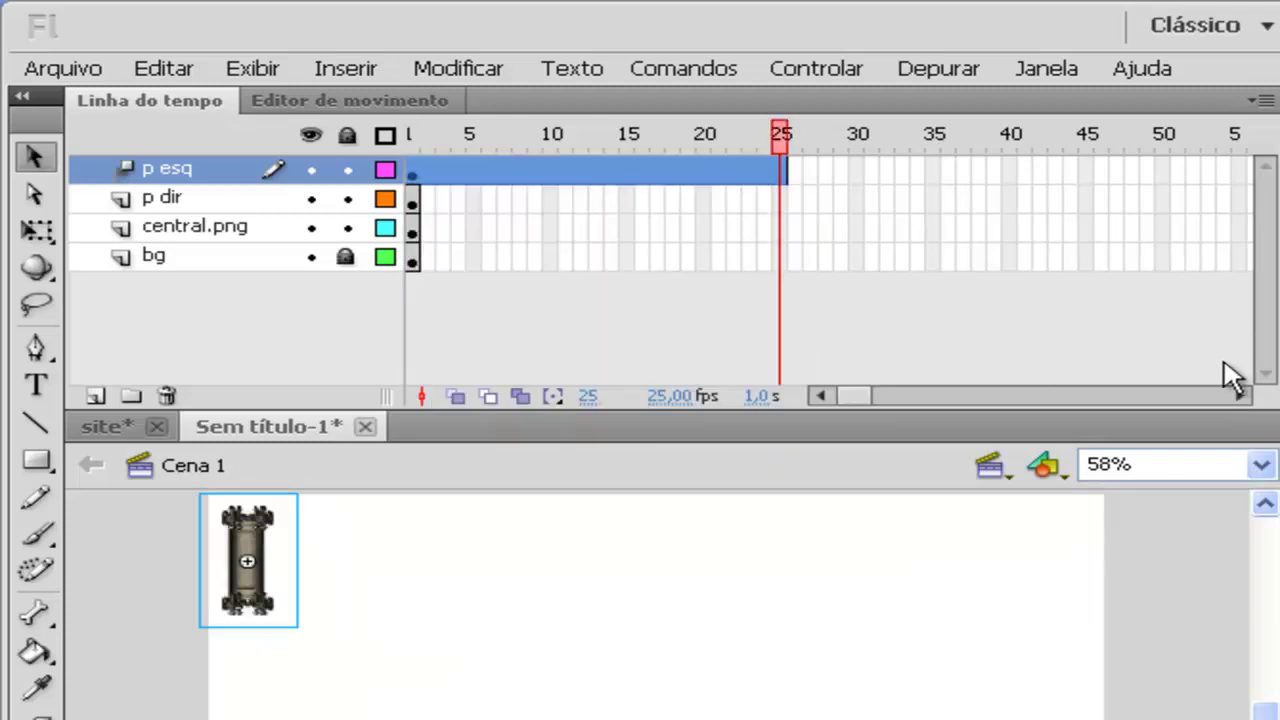
- Extend the bg layer by inserting a frame at frame 50
left_click(1240, 397)
right_click(1070, 257)
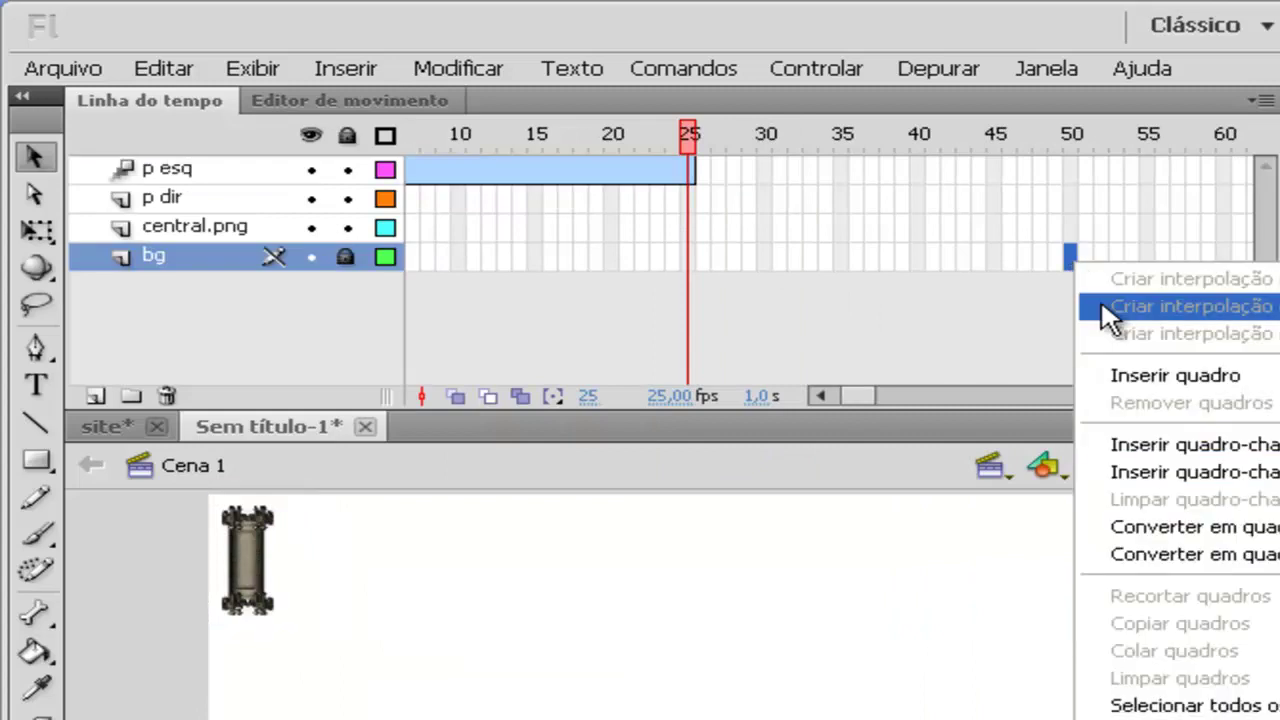
left_click(1156, 372)
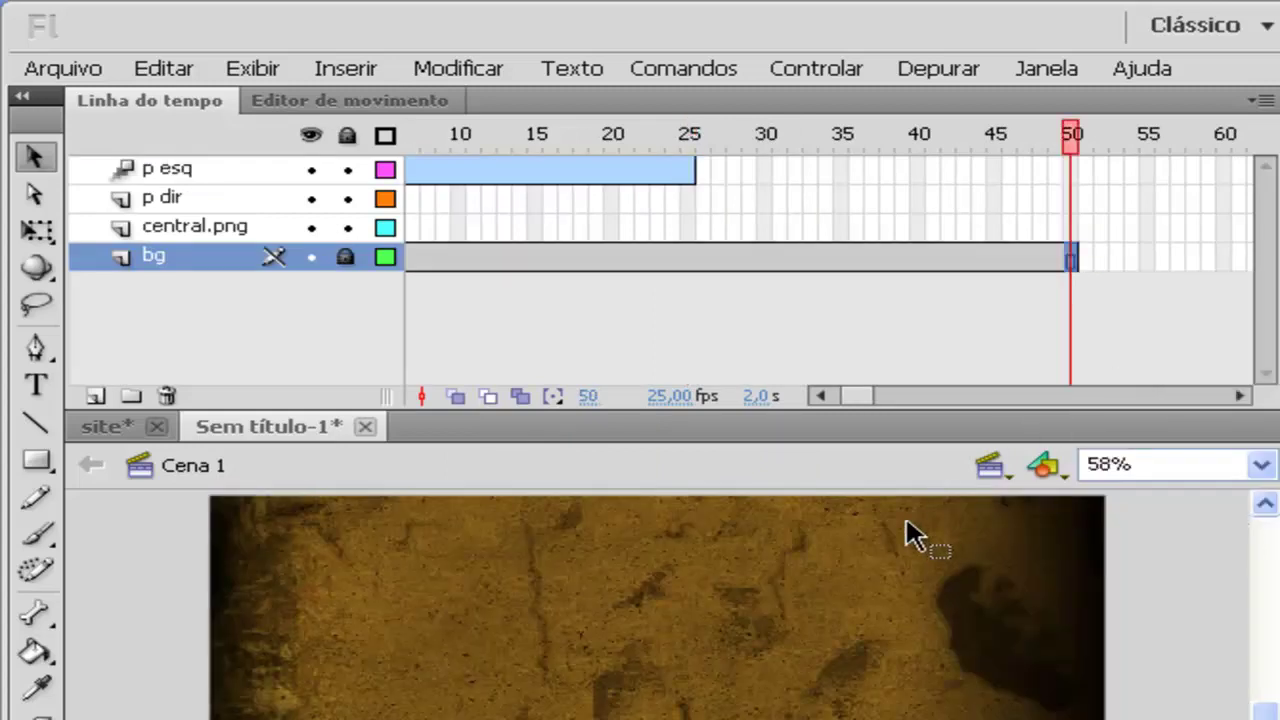
left_click(820, 396)
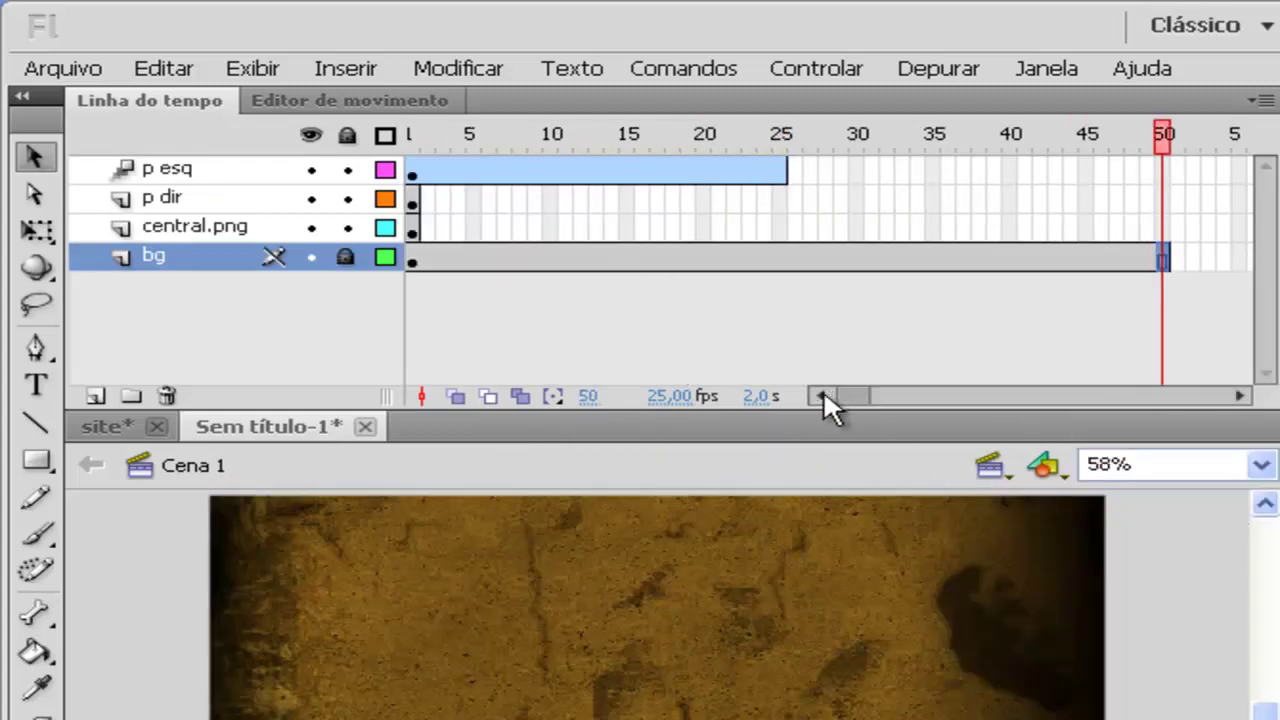
- In the Motion Editor, set the left pillar's position at frame 1 of its tween to X 410 and Y 250
left_click(414, 172)
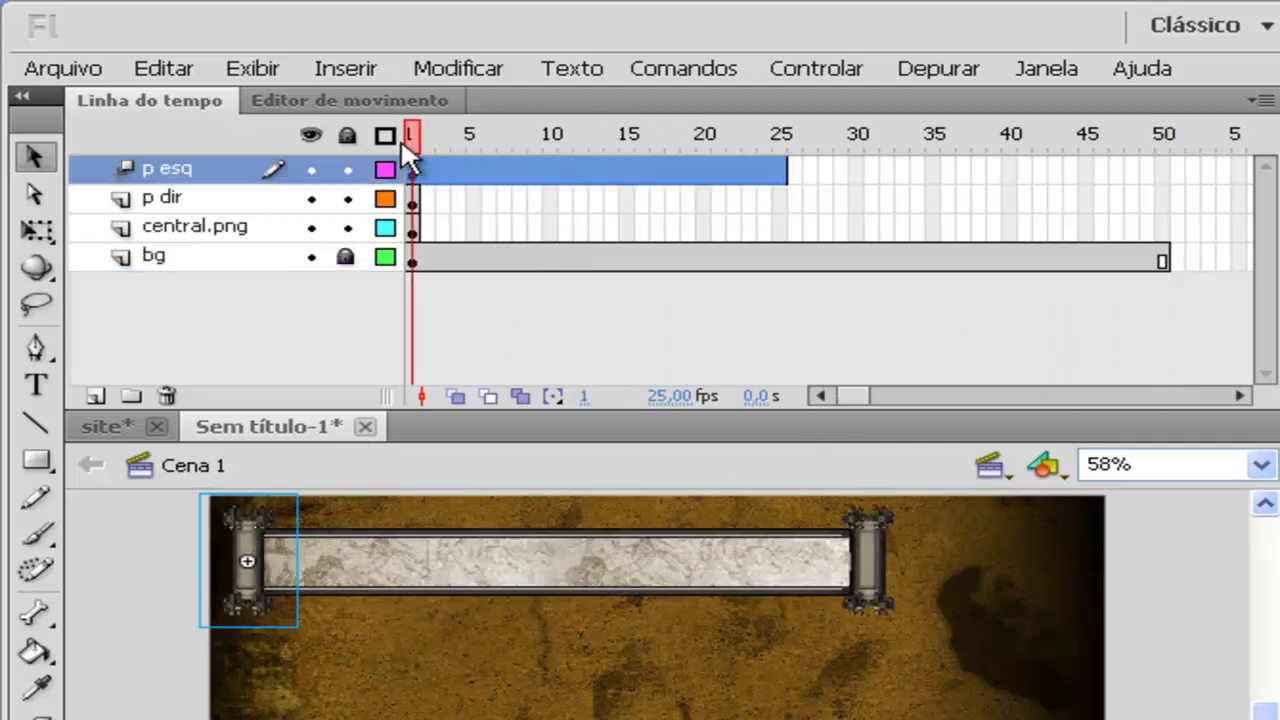
left_click(314, 101)
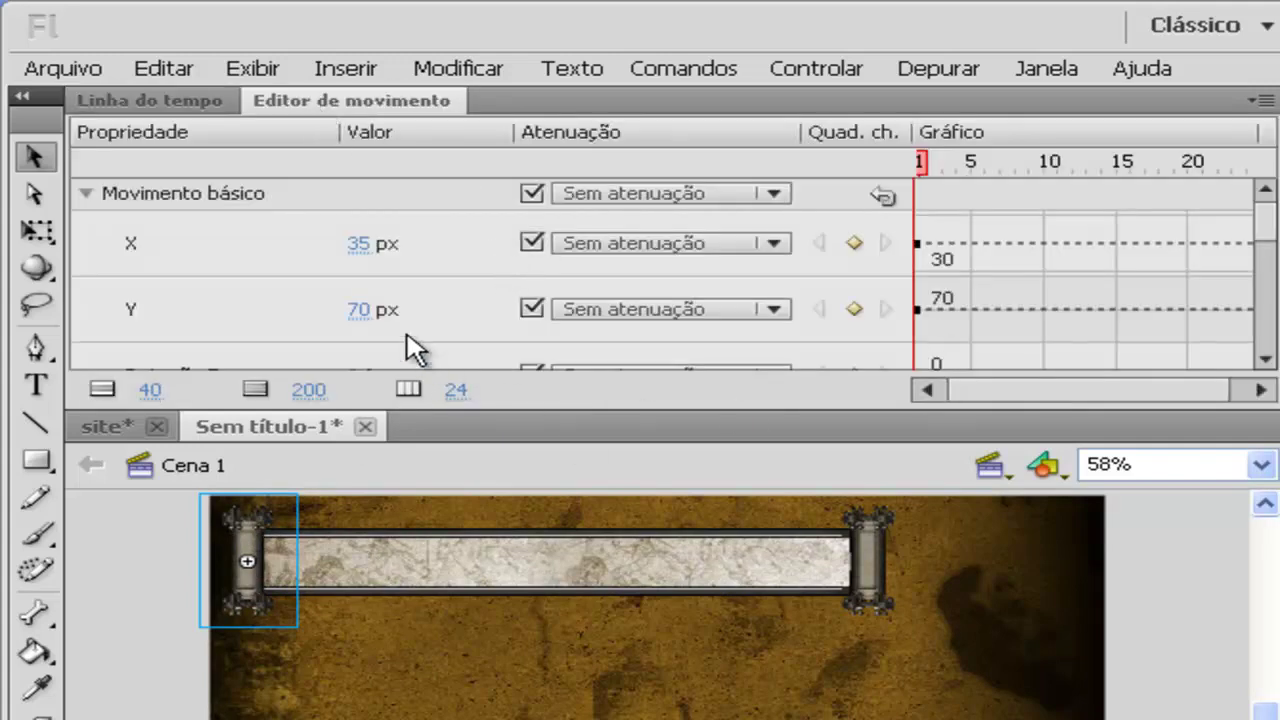
left_click_drag(364, 251, 505, 252)
left_click(362, 240)
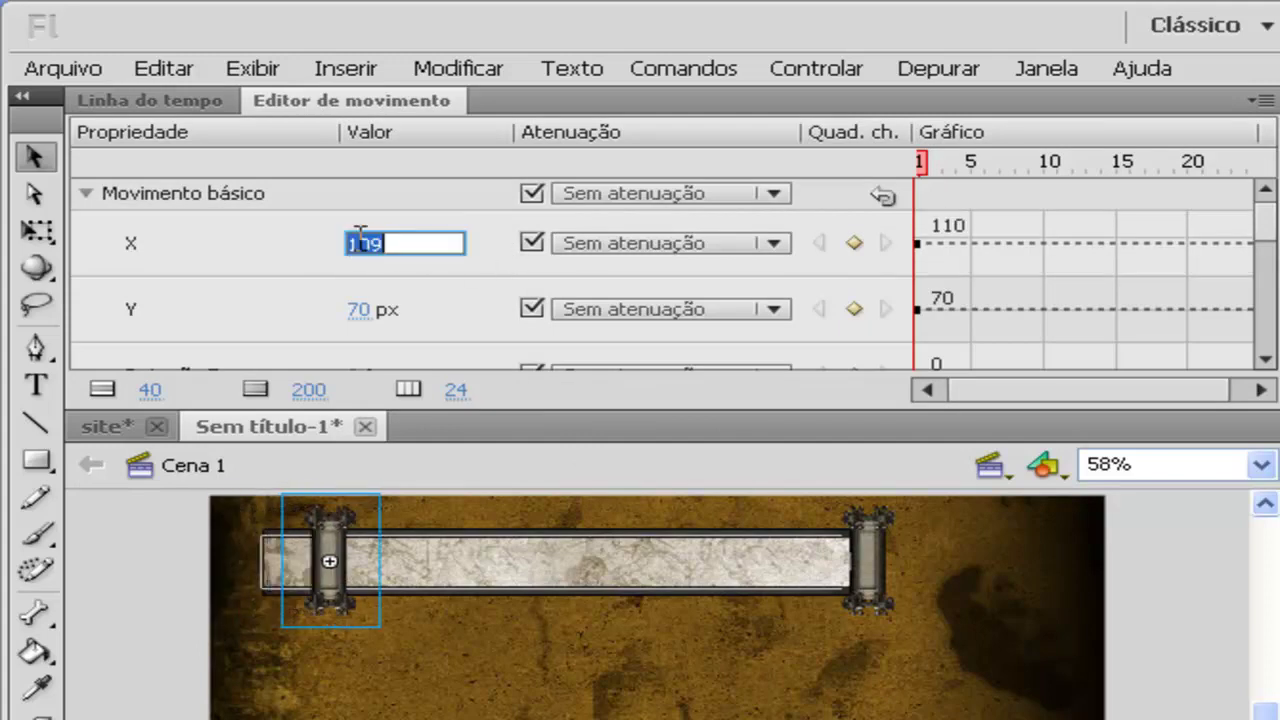
type("410")
key("Return")
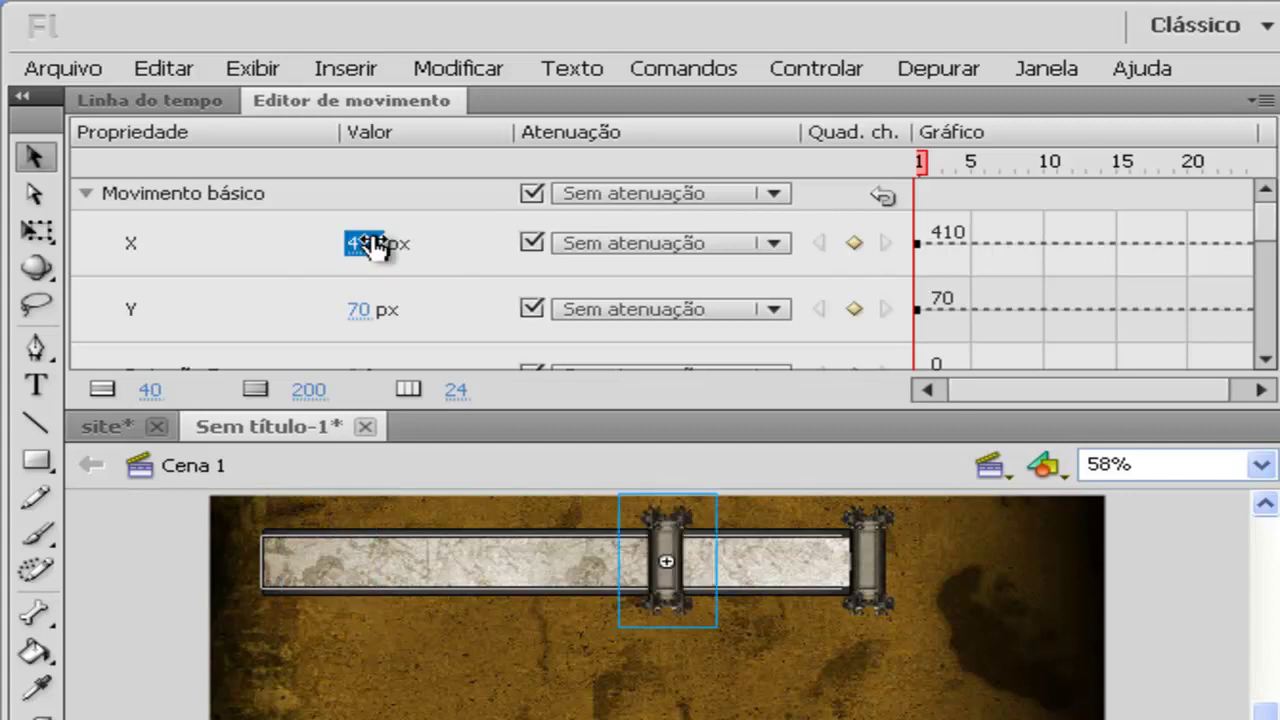
left_click(352, 314)
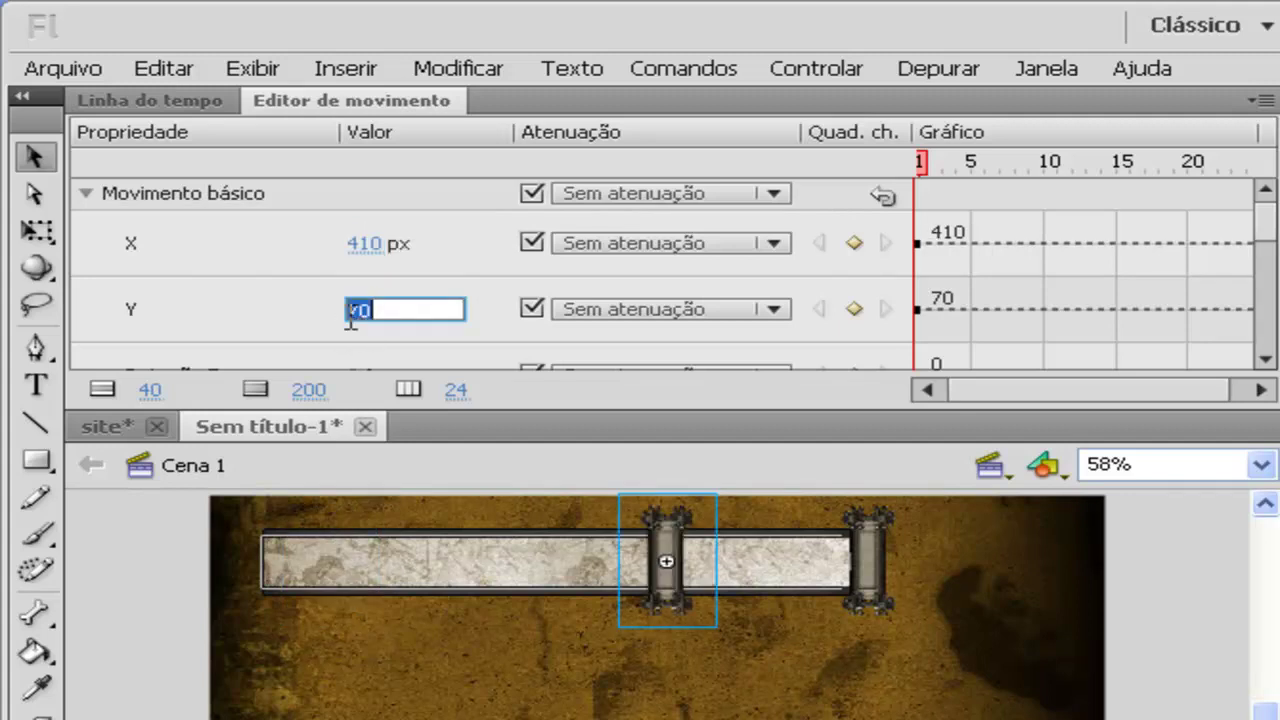
type("250")
key("Return")
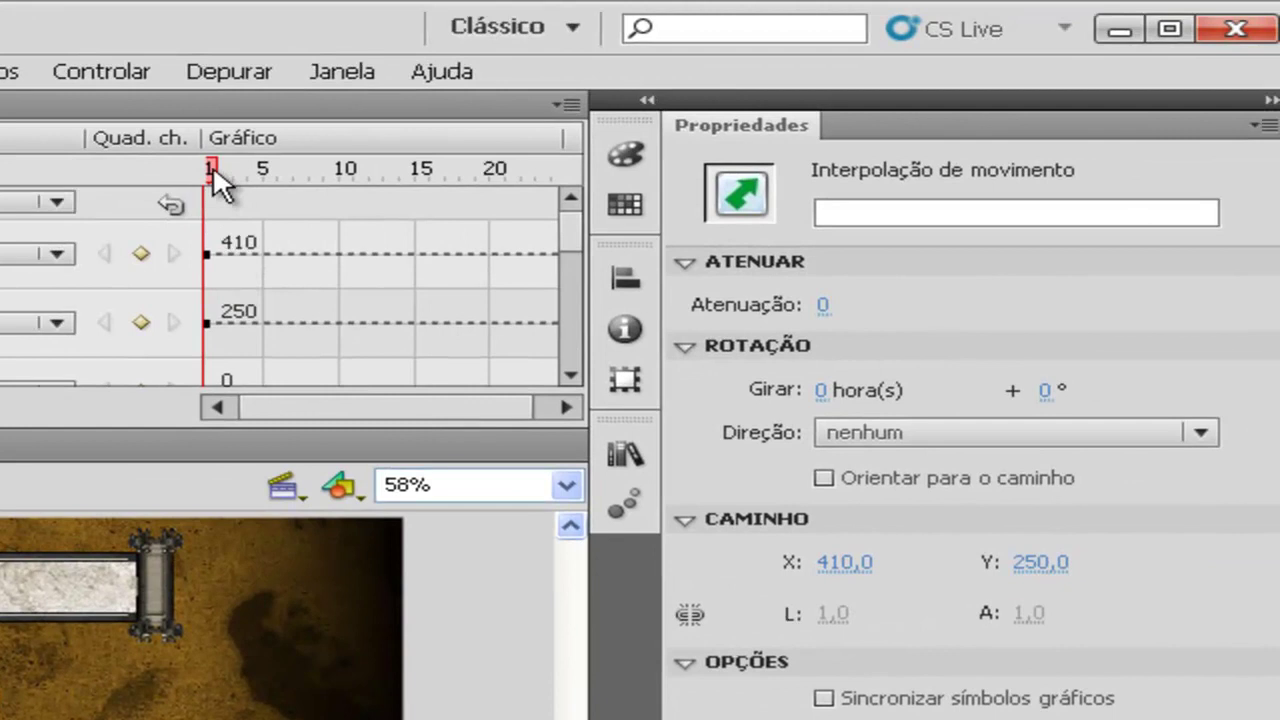
- Set the left pillar's Z rotation to 250° at frame 25 of its tween in the Motion Editor
left_click_drag(213, 165, 673, 165)
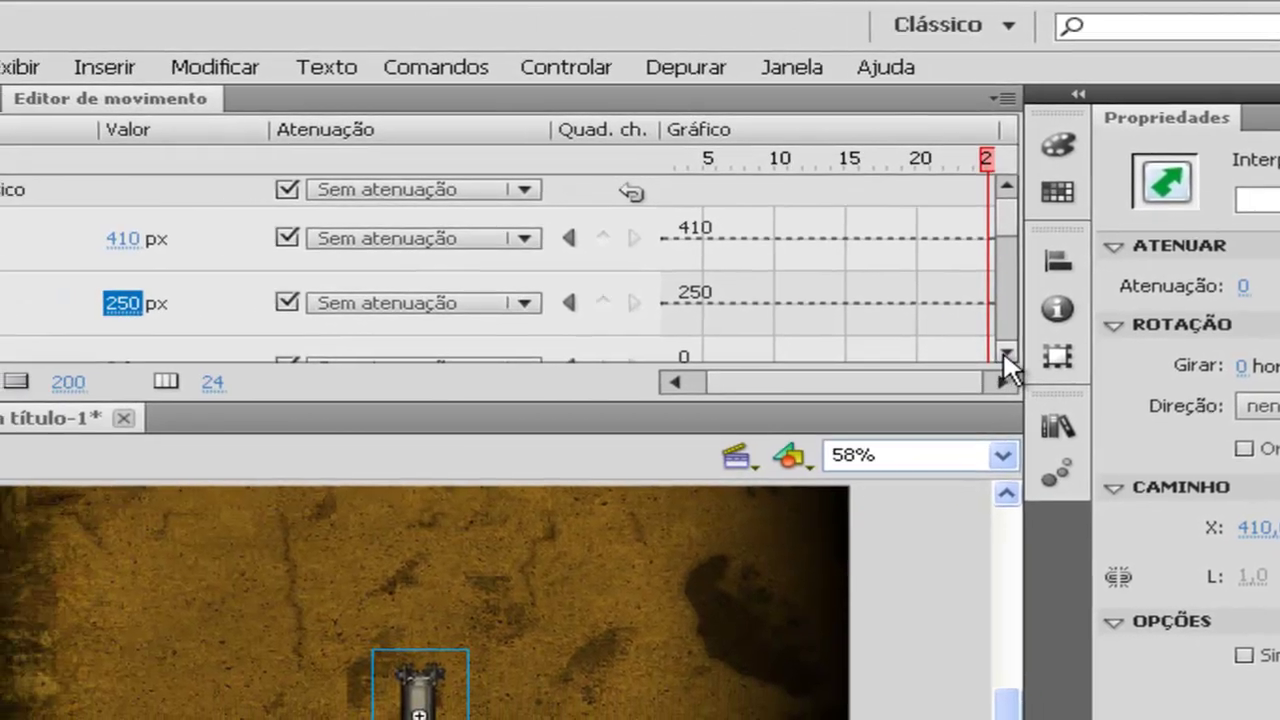
left_click(571, 375)
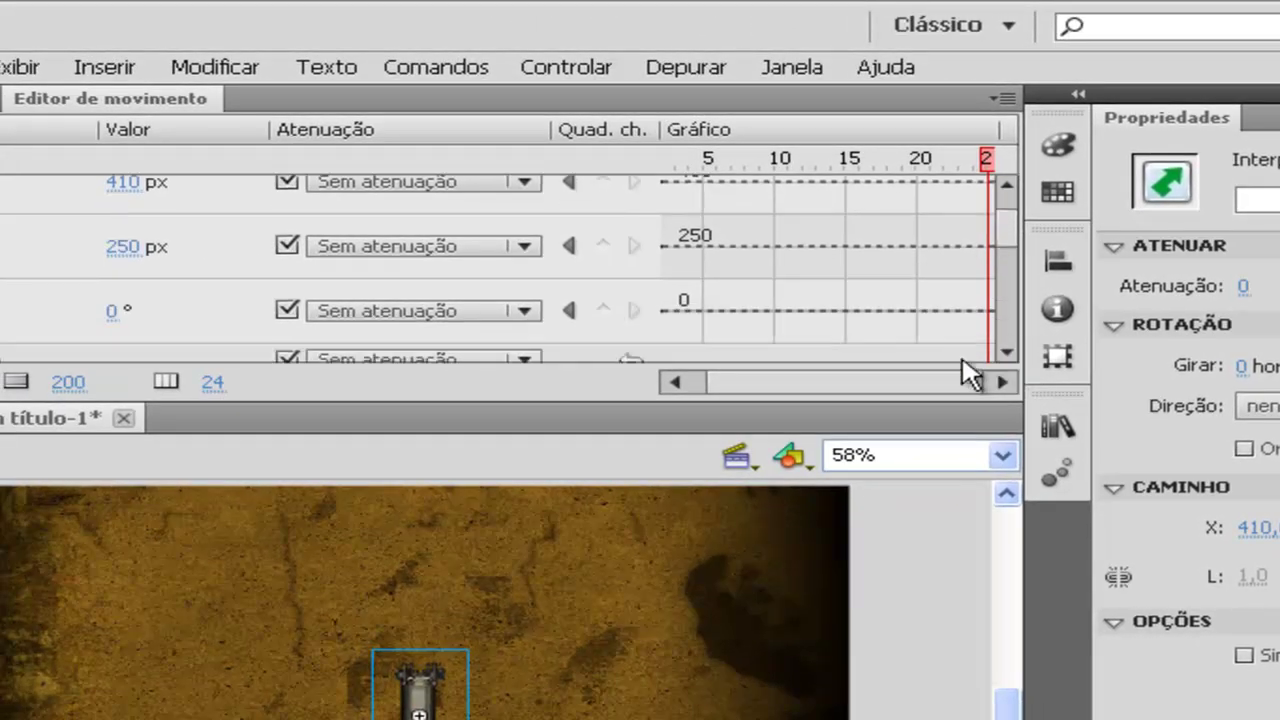
left_click(115, 311)
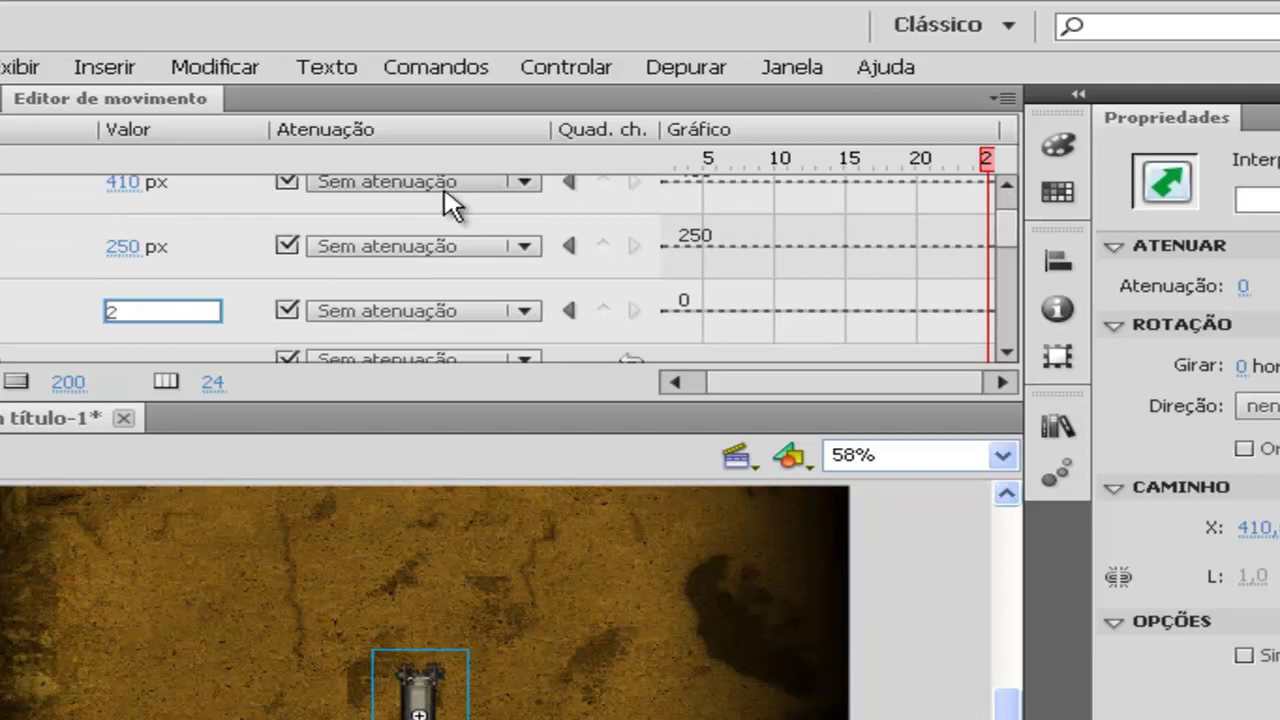
type("250")
key("Return")
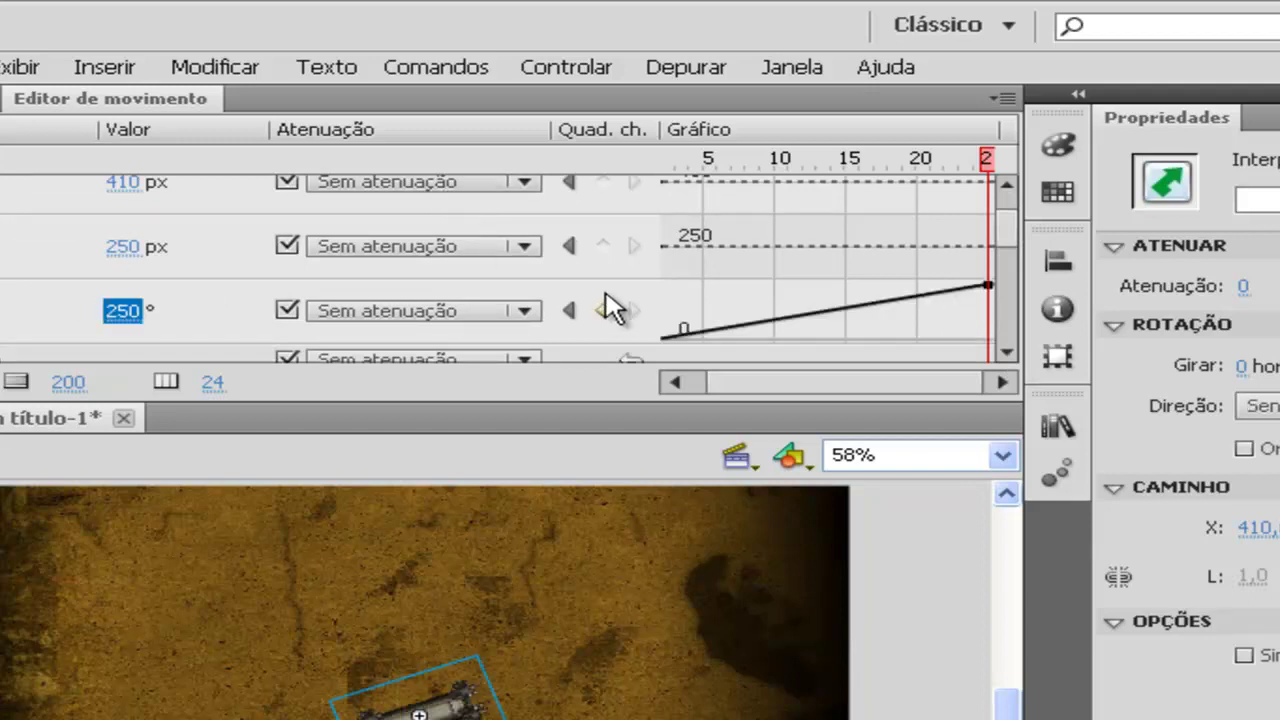
- Add X and Y keyframes at frame 25 of the left pillar's tween, setting X to 35 px and Y to 70 px
left_click_drag(1014, 240, 1008, 188)
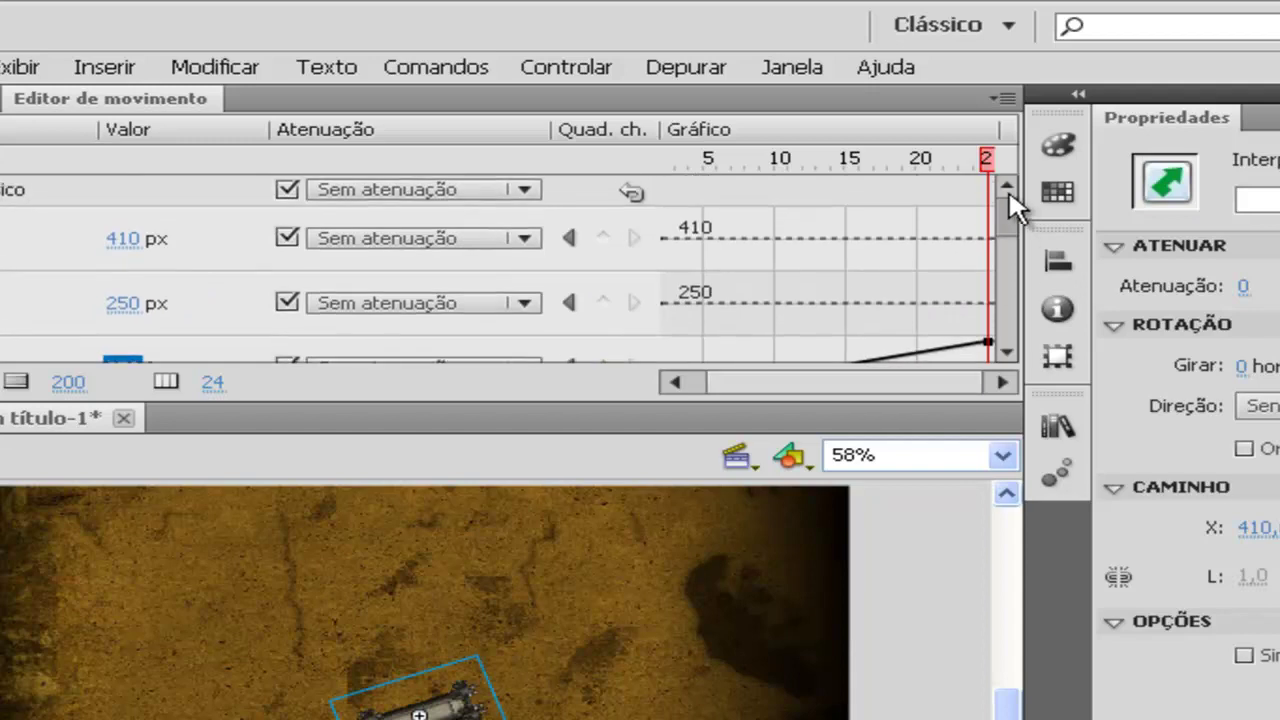
left_click(604, 238)
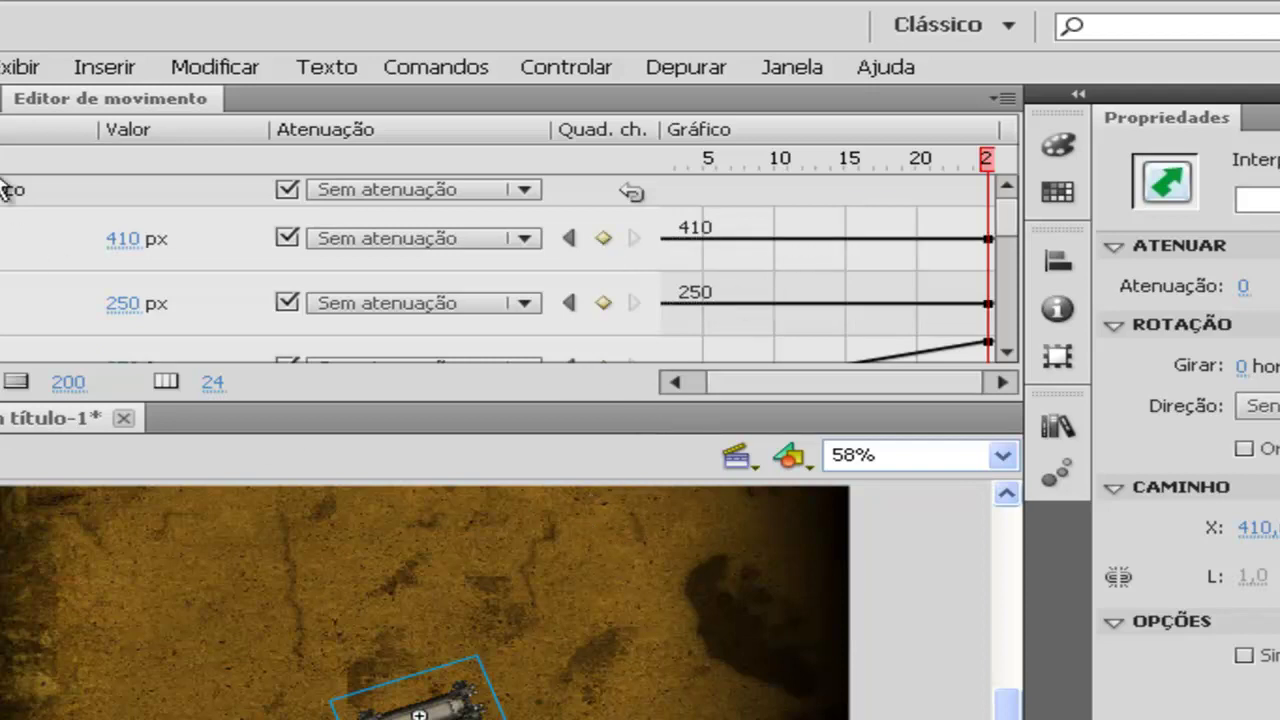
left_click(127, 241)
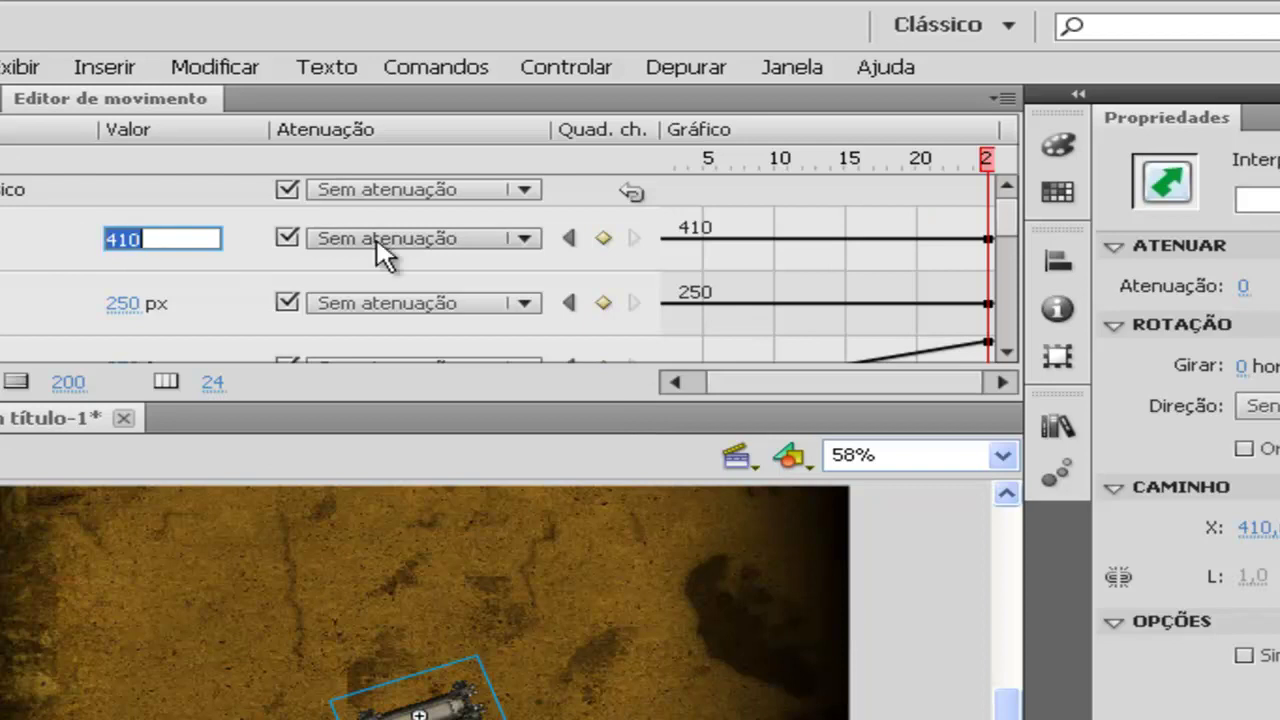
type("35")
key("Return")
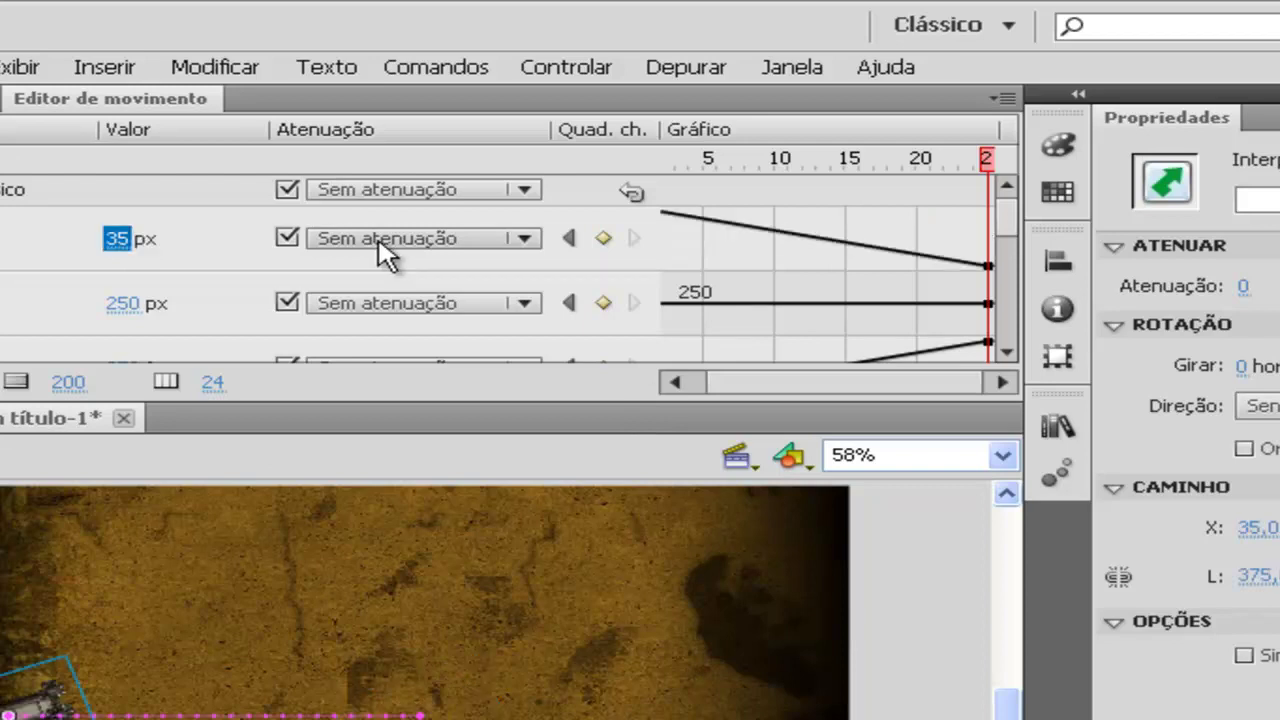
left_click(122, 312)
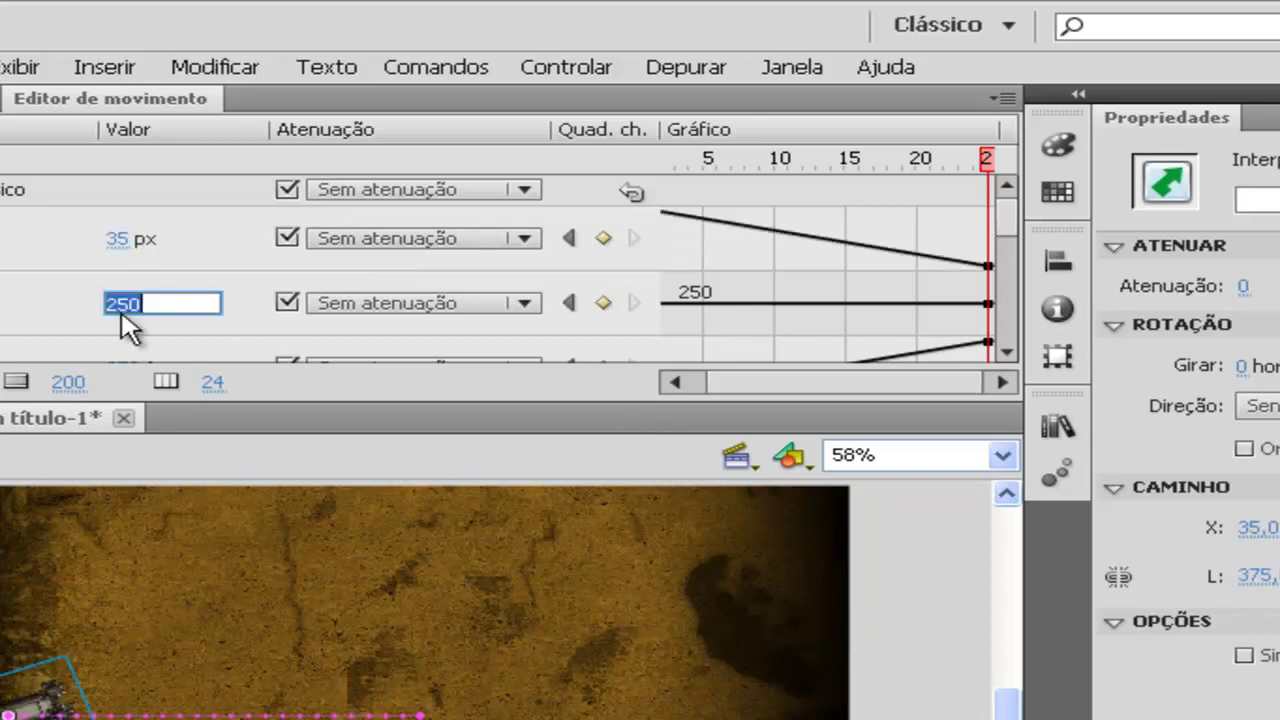
type("70")
key("Return")
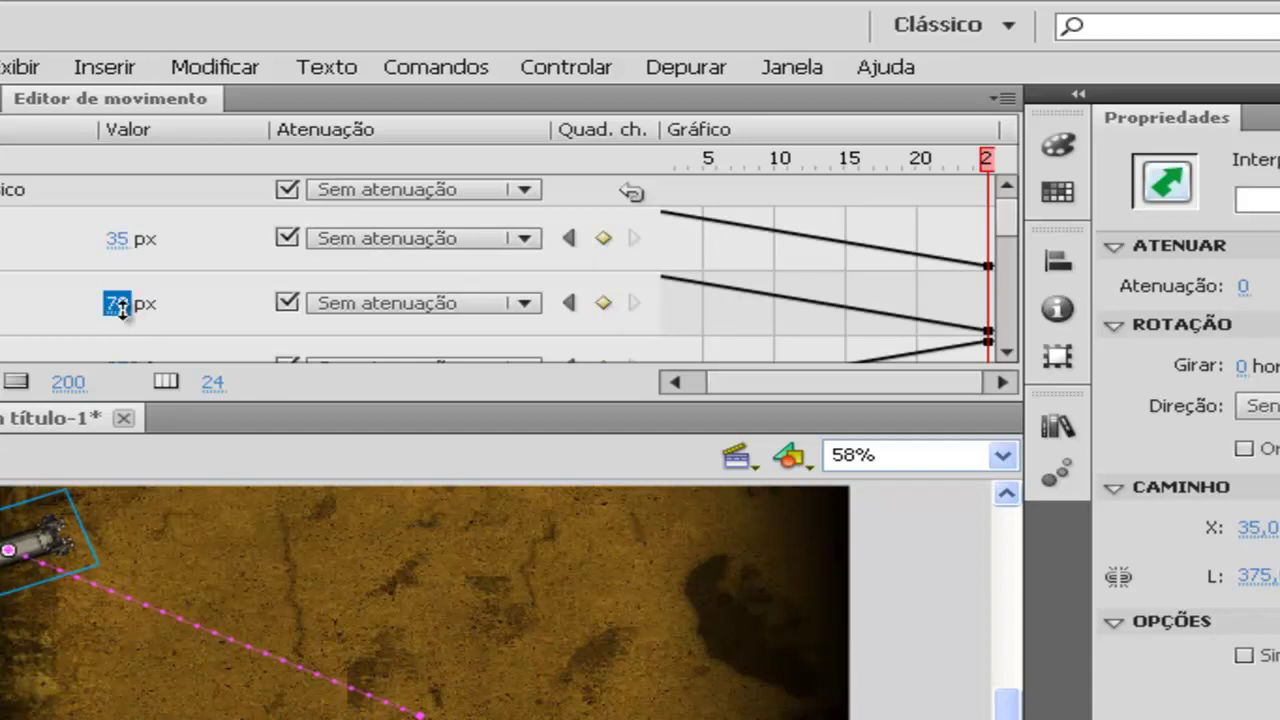
- Set the left pillar's Z rotation to 0° at frame 25
scroll(1018, 362, "down", 1)
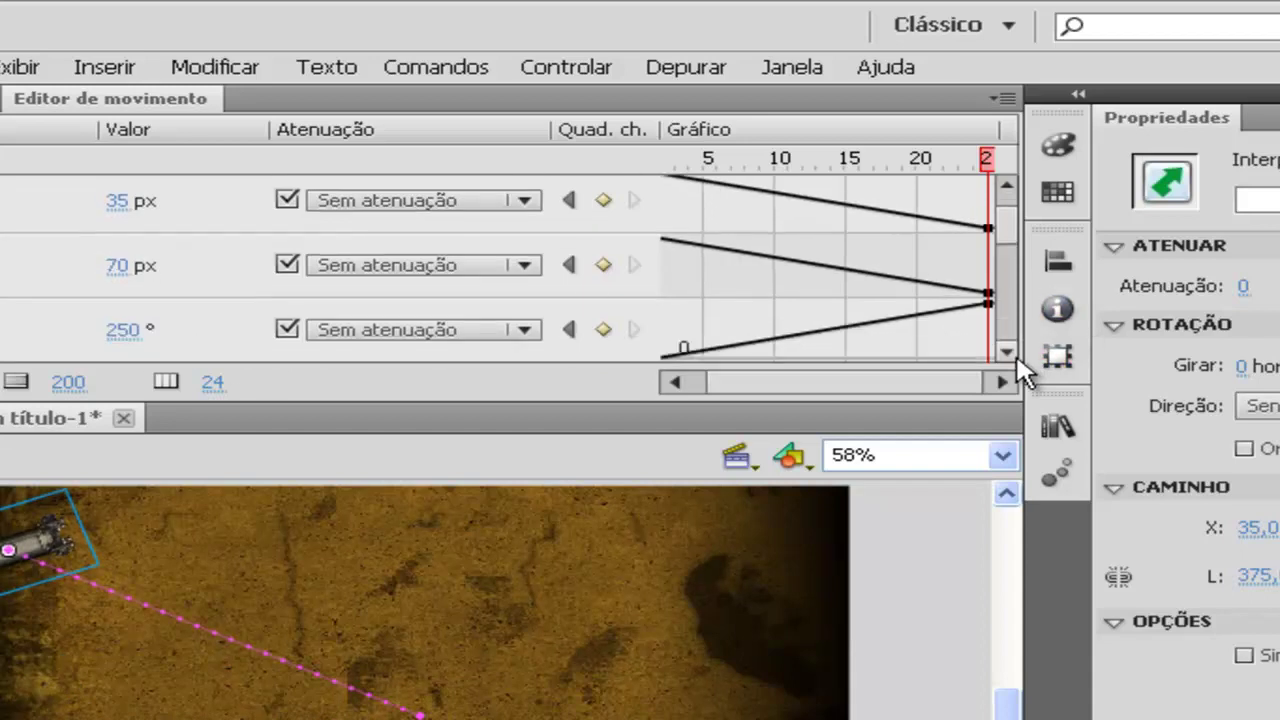
left_click(120, 330)
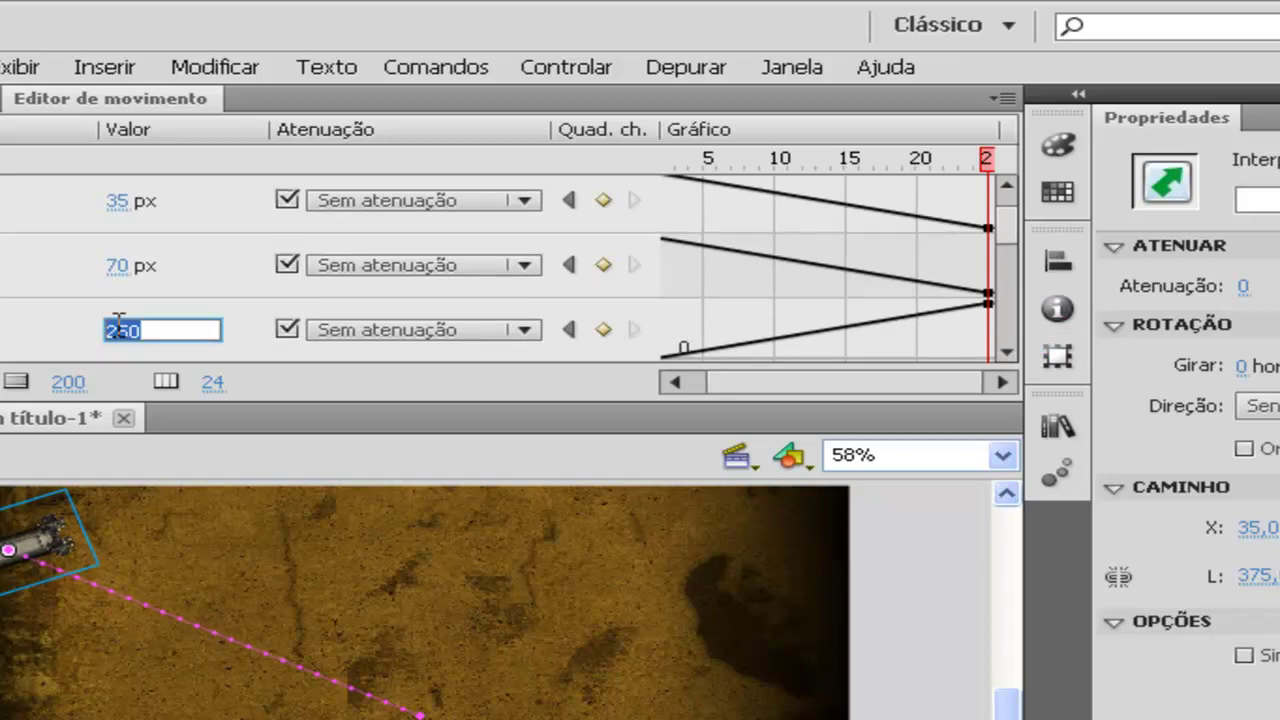
type("0")
key("Return")
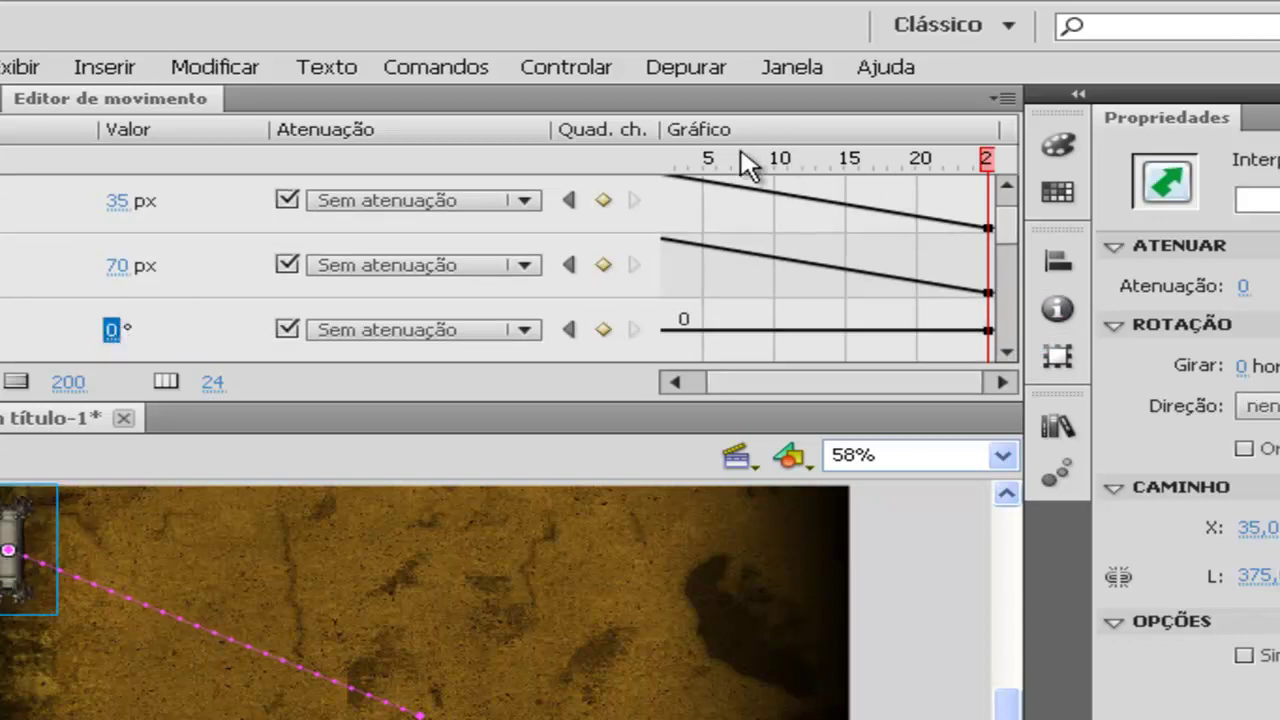
- Set the left pillar's Z rotation to 250° at frame 1 and scrub through the tween to preview the motion
left_click_drag(963, 160, 522, 195)
left_click_drag(668, 160, 1165, 170)
left_click_drag(1006, 172, 543, 189)
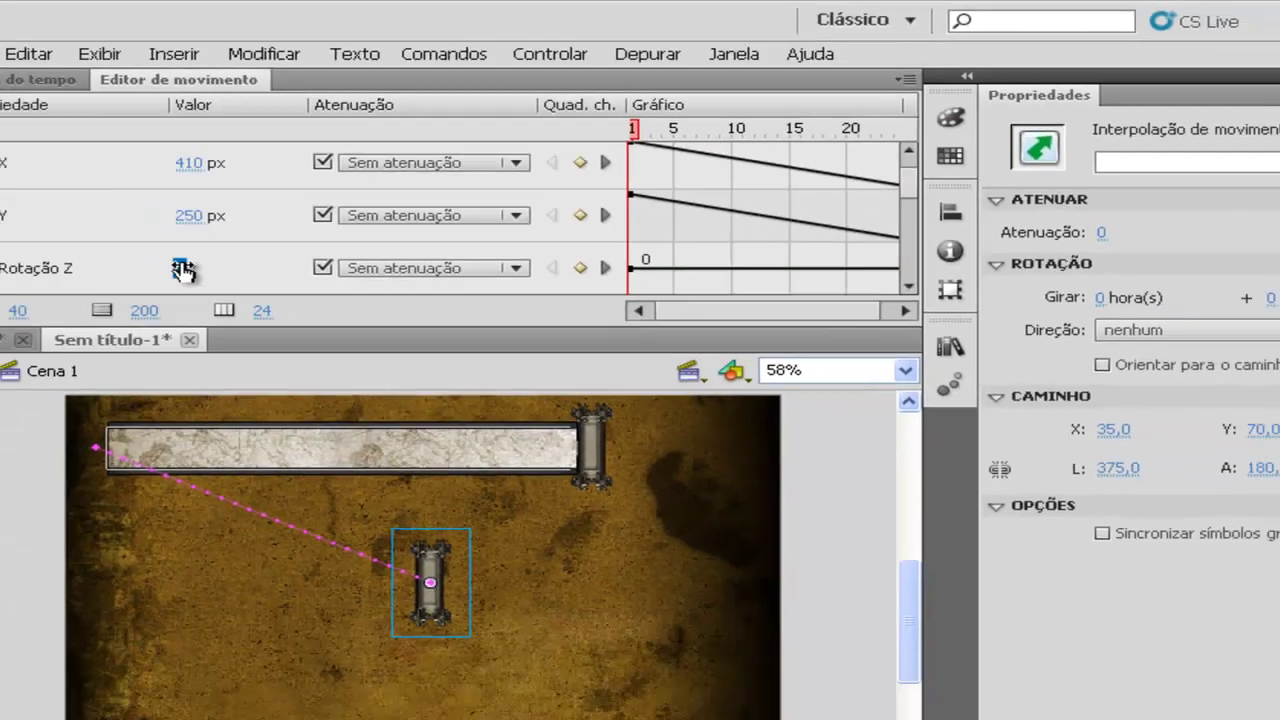
left_click(115, 326)
type("25")
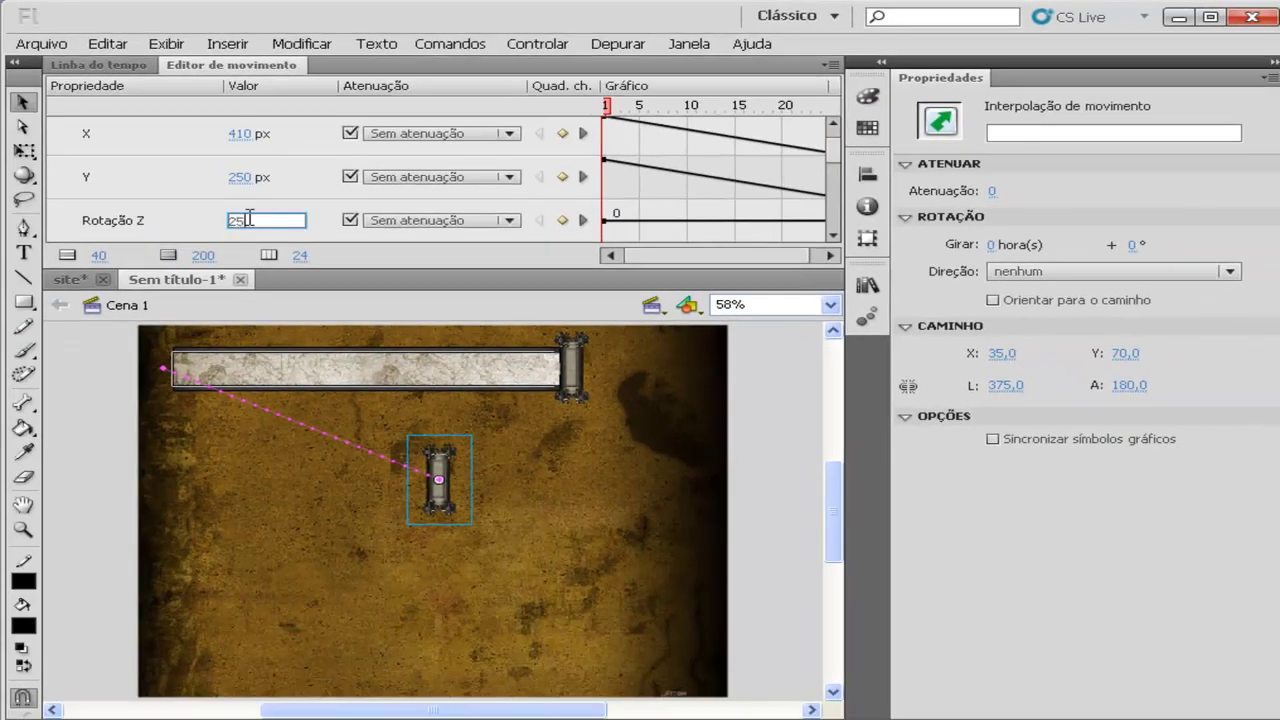
type("0")
key("Return")
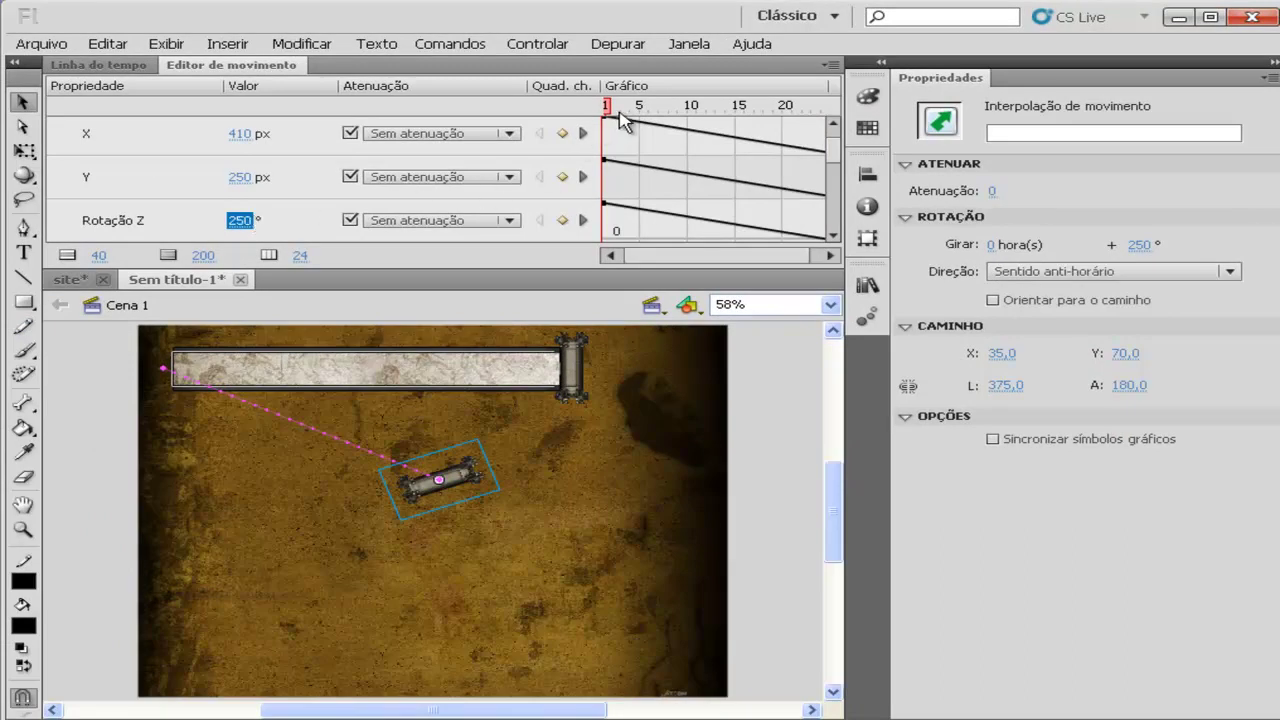
left_click_drag(610, 112, 888, 112)
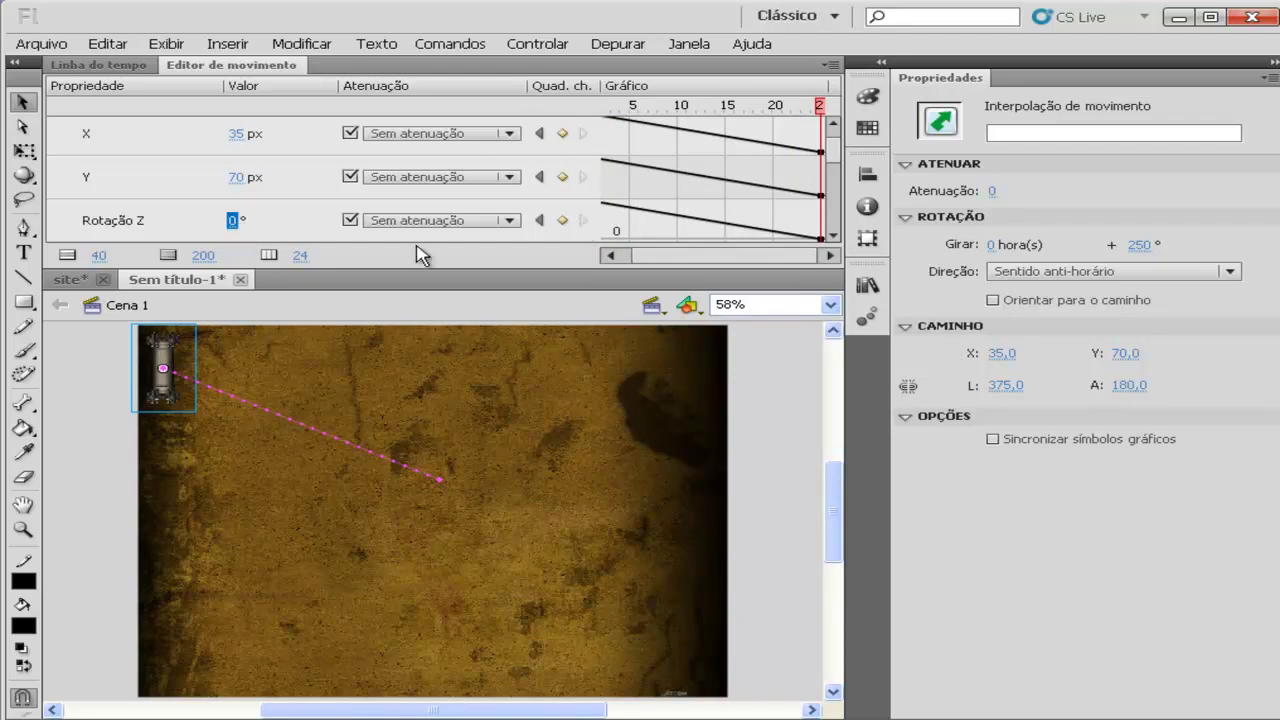
left_click_drag(785, 112, 578, 128)
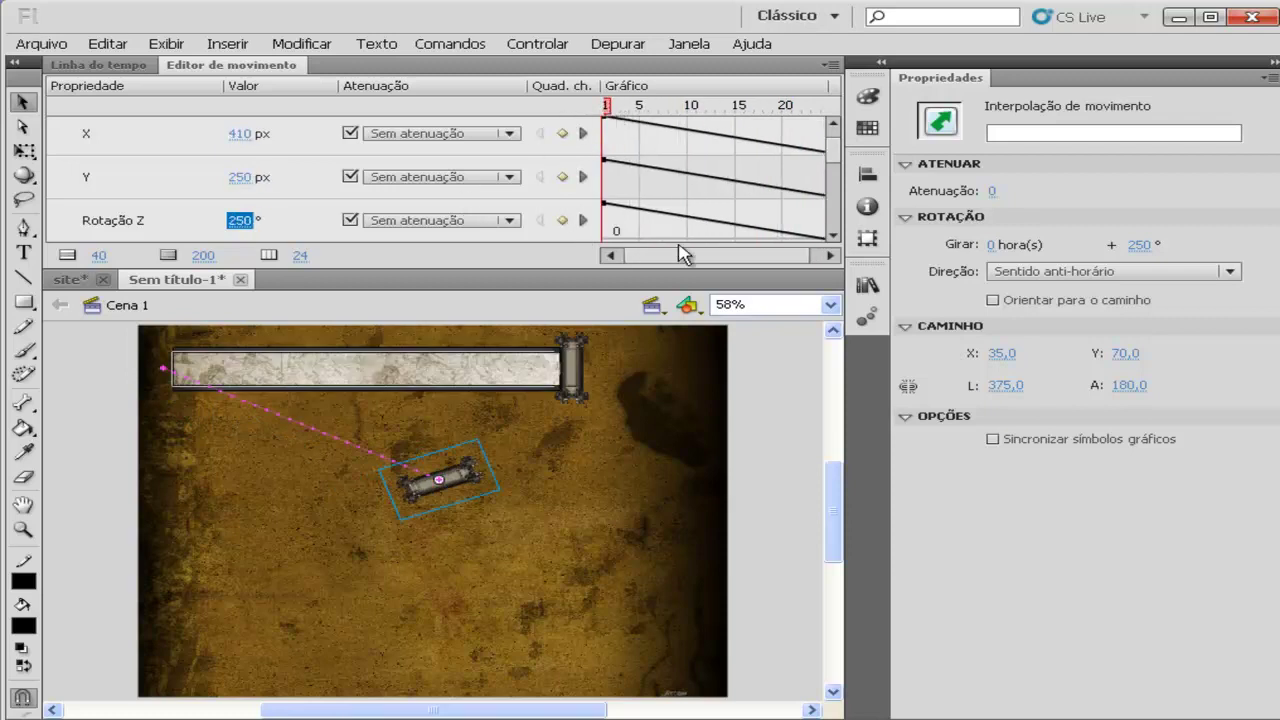
- Add an Alpha color effect to the left pillar's motion tween
mouse_move(823, 238)
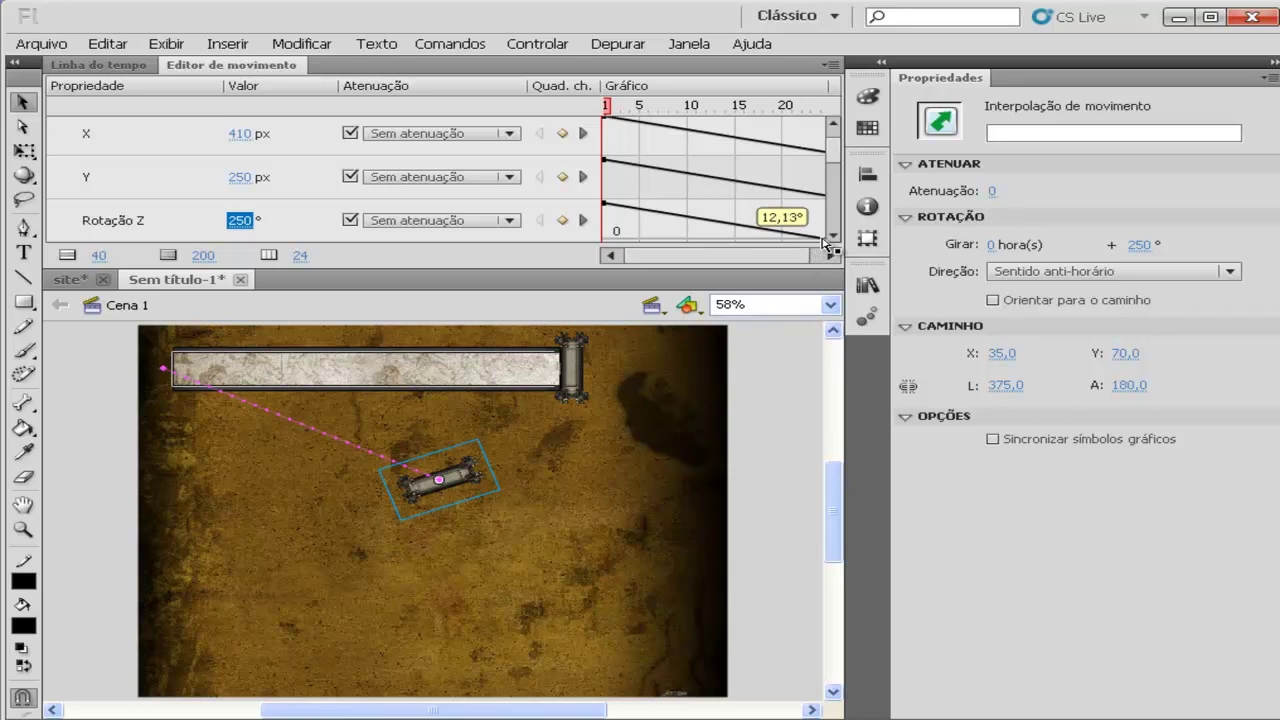
scroll(830, 238, "down", 3)
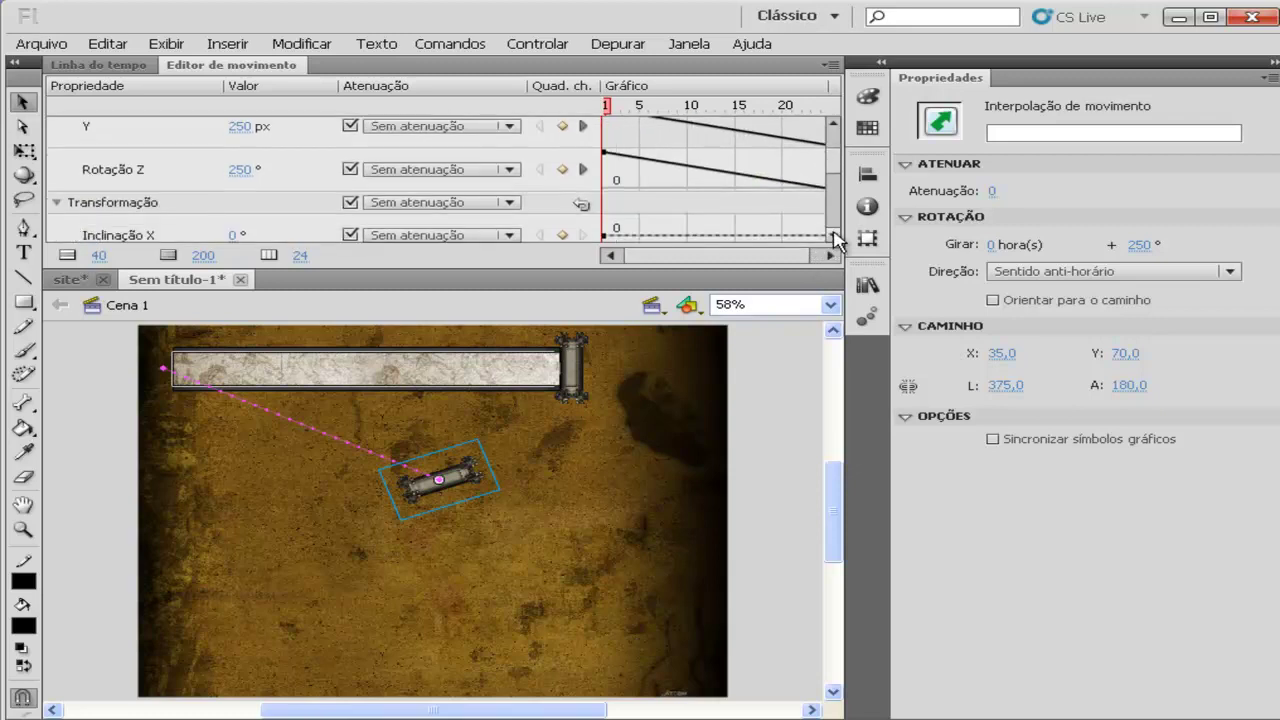
left_click(834, 236)
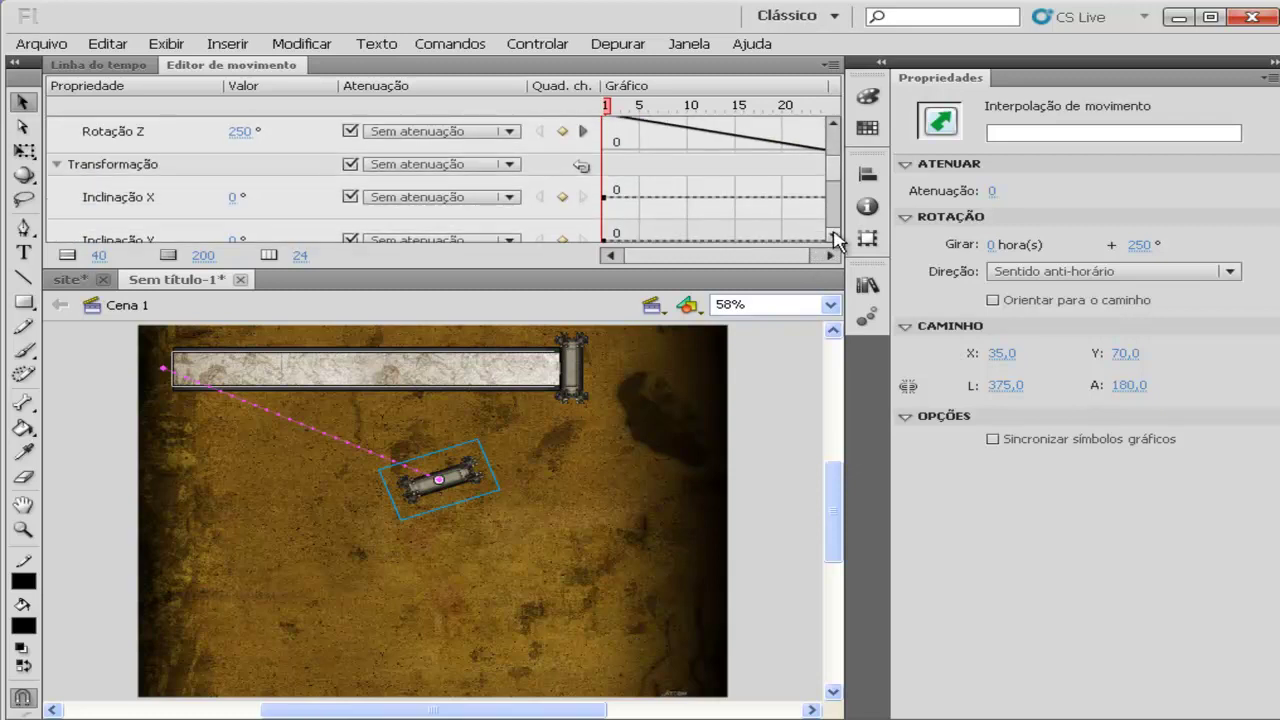
left_click(834, 237)
left_click(834, 237)
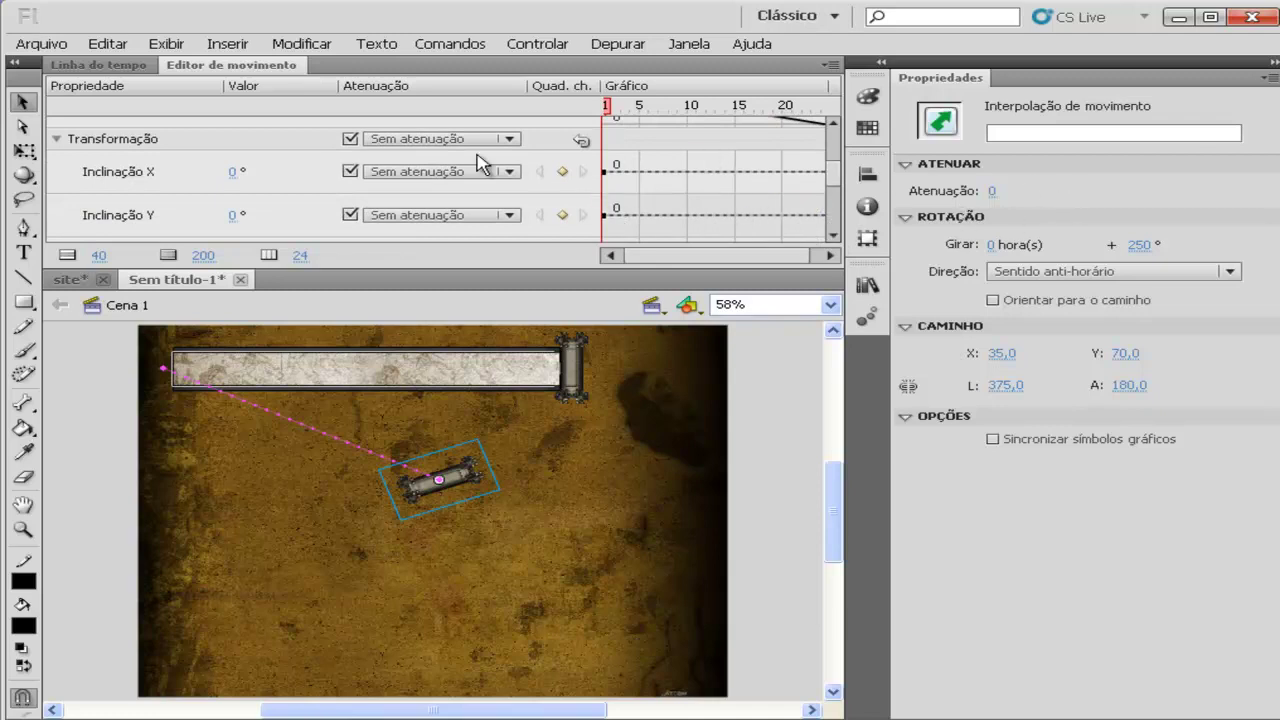
scroll(836, 183, "down", 6)
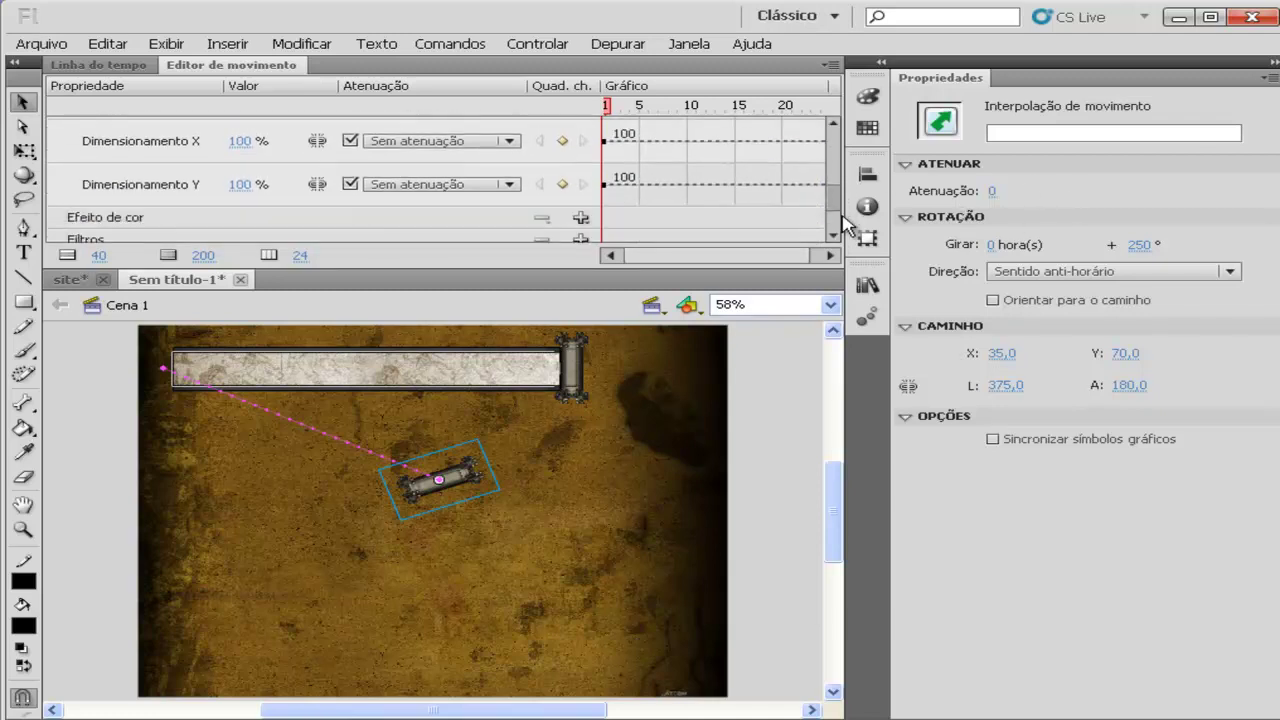
left_click(580, 196)
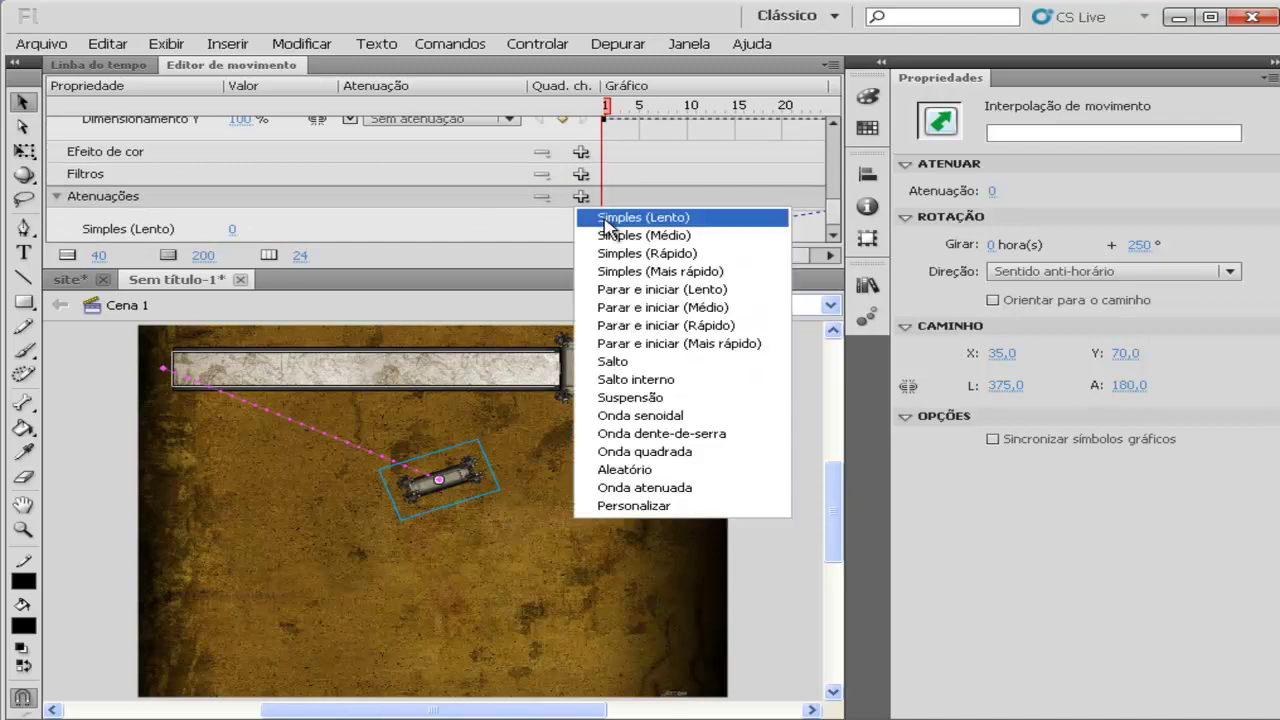
left_click(581, 153)
left_click(581, 153)
left_click(581, 153)
left_click(581, 153)
left_click(610, 175)
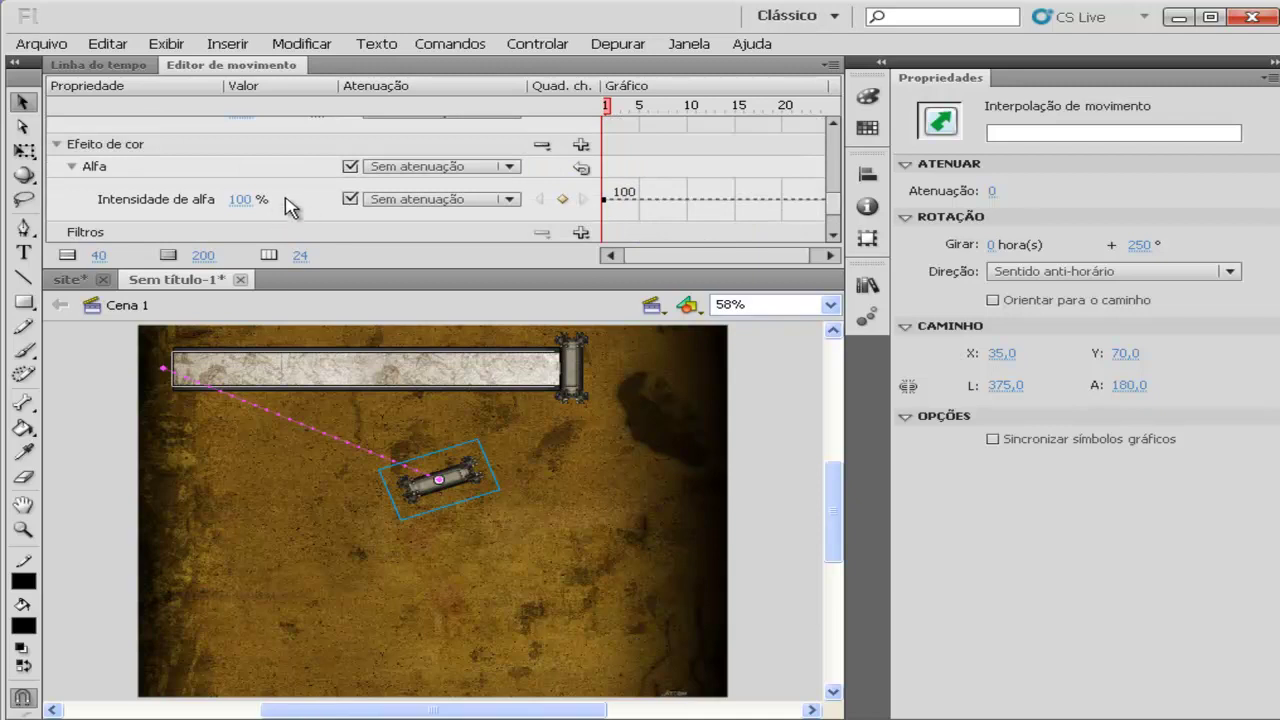
- Set the left pillar's alpha amount to 0% at frame 1 of the tween
left_click(250, 202)
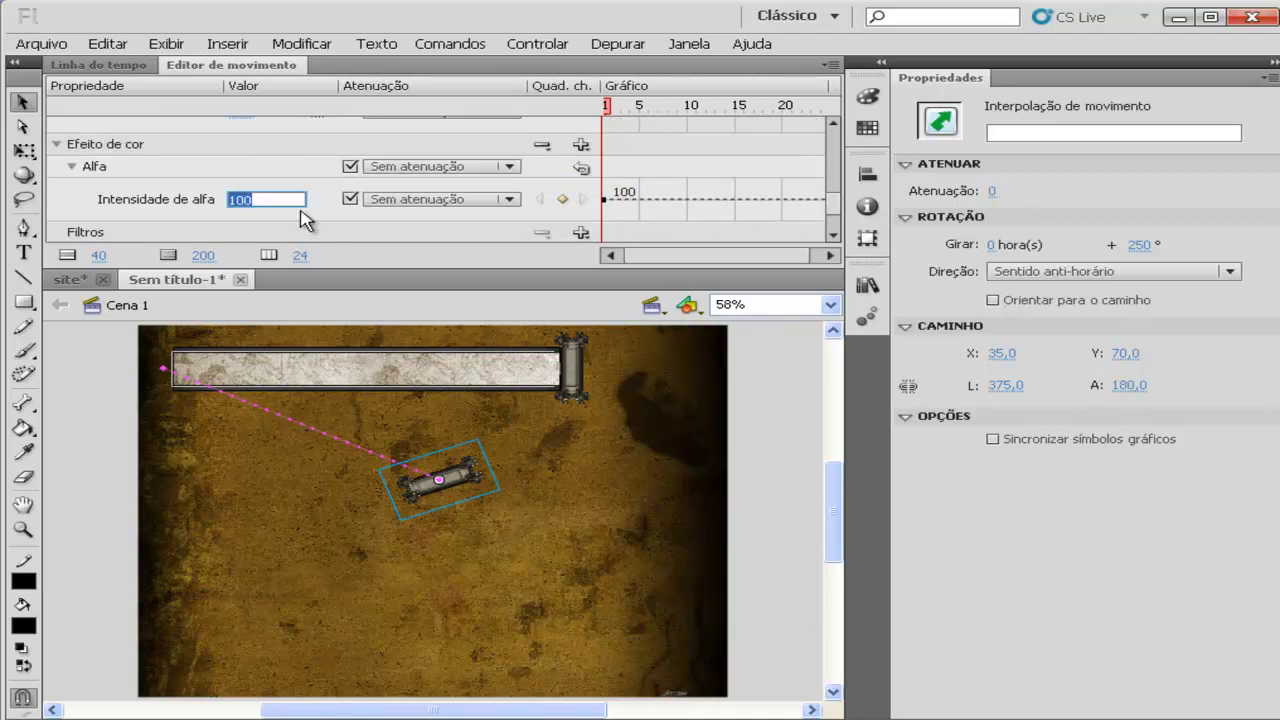
type("0")
key("Return")
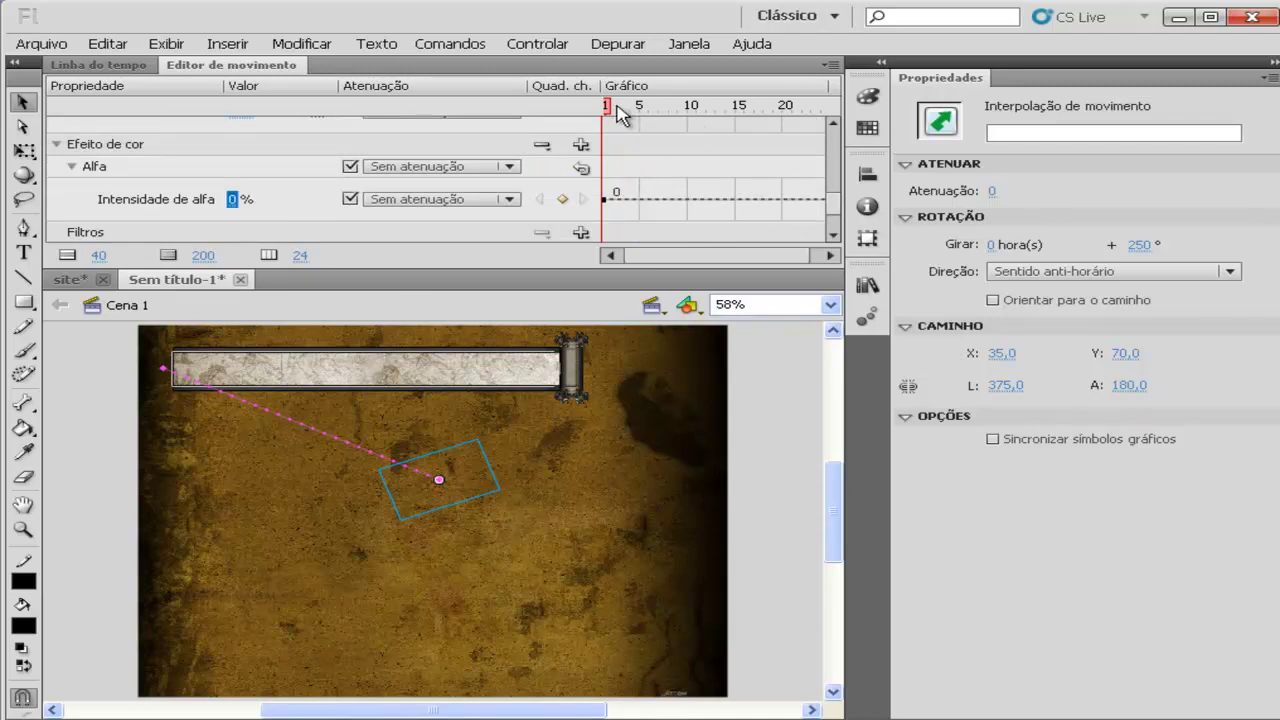
- Add an alpha keyframe at frame 25 of the left pillar's tween and set its alpha amount to 100%
left_click_drag(615, 112, 886, 114)
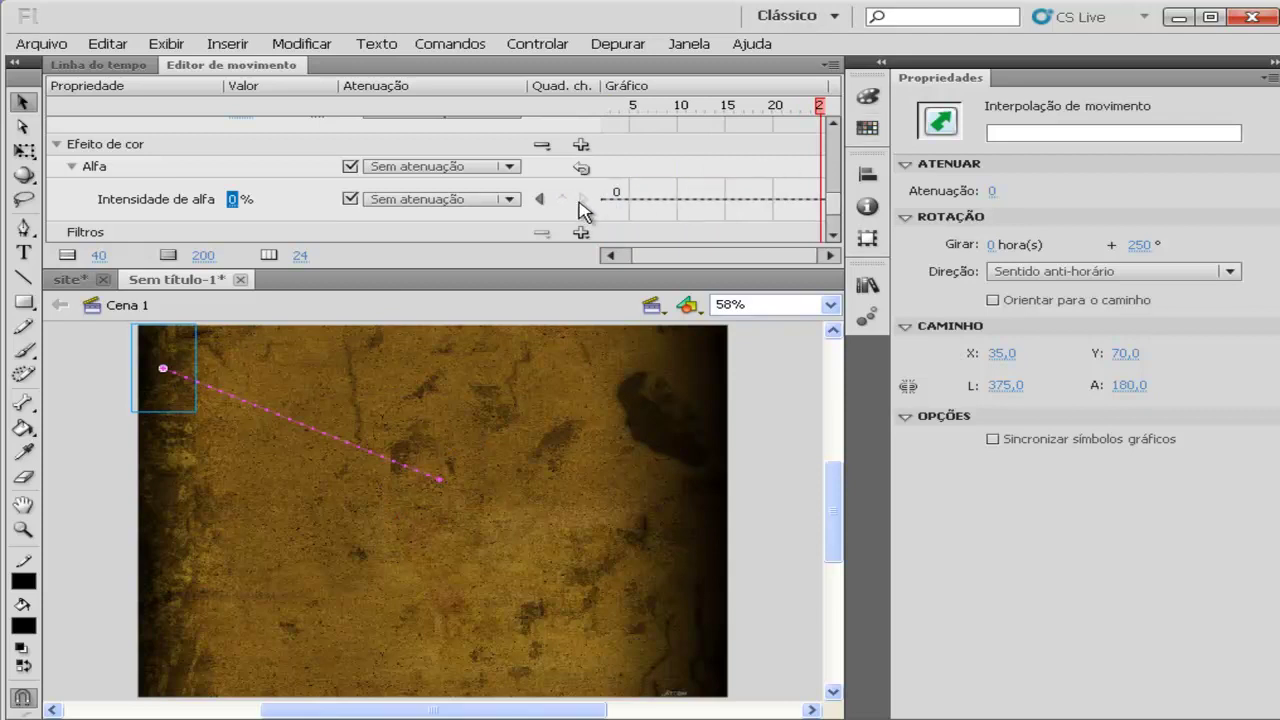
left_click(563, 199)
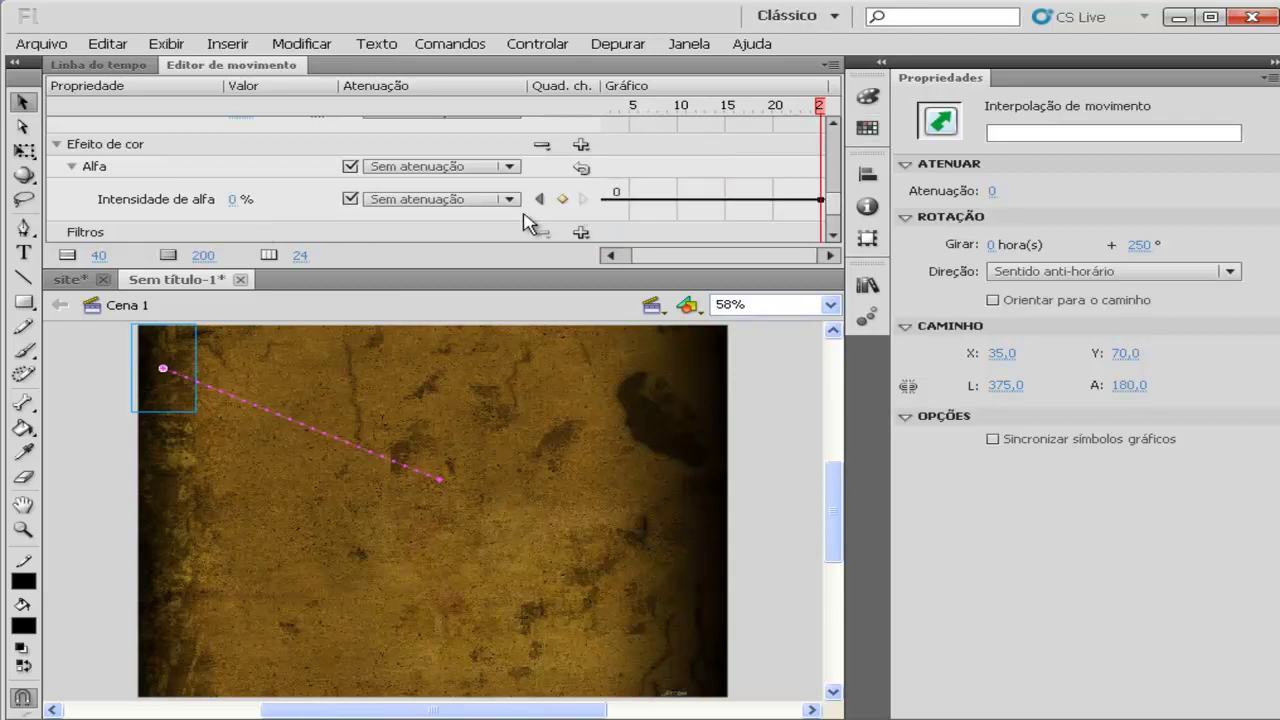
left_click(231, 199)
key("Return")
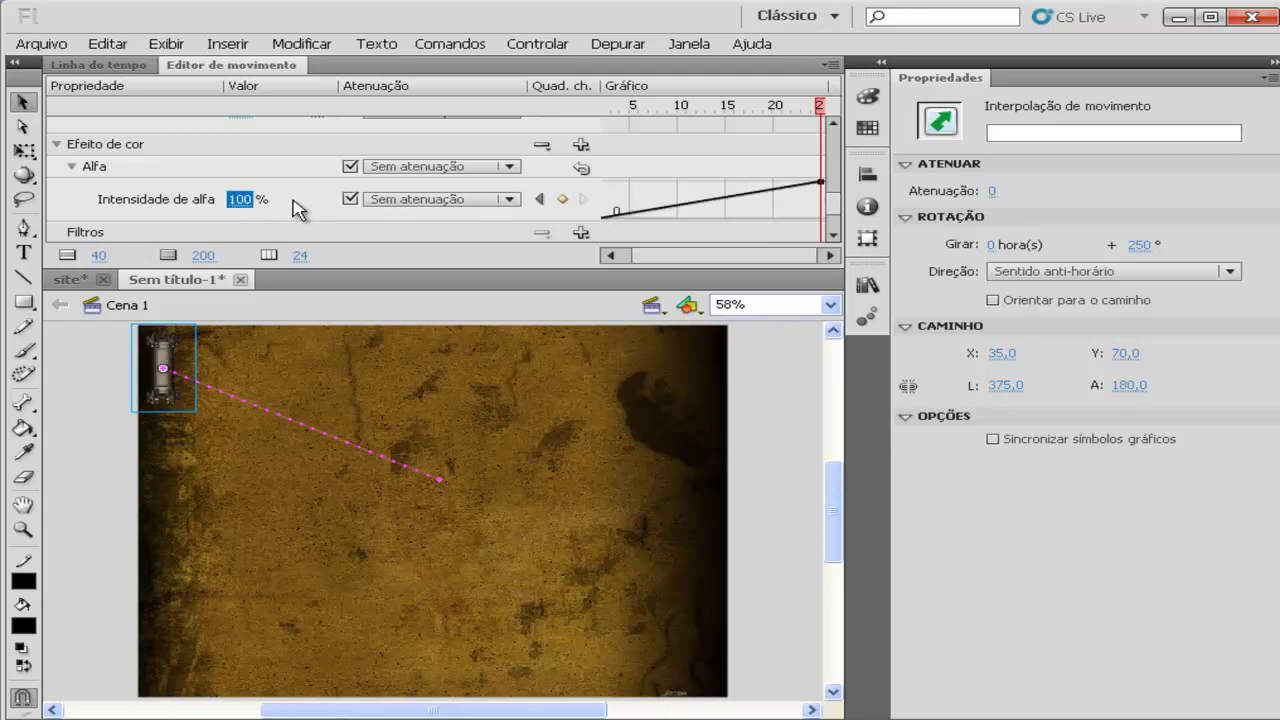
key("Return")
- Create a motion tween from the first frame of the p dir layer
left_click(101, 65)
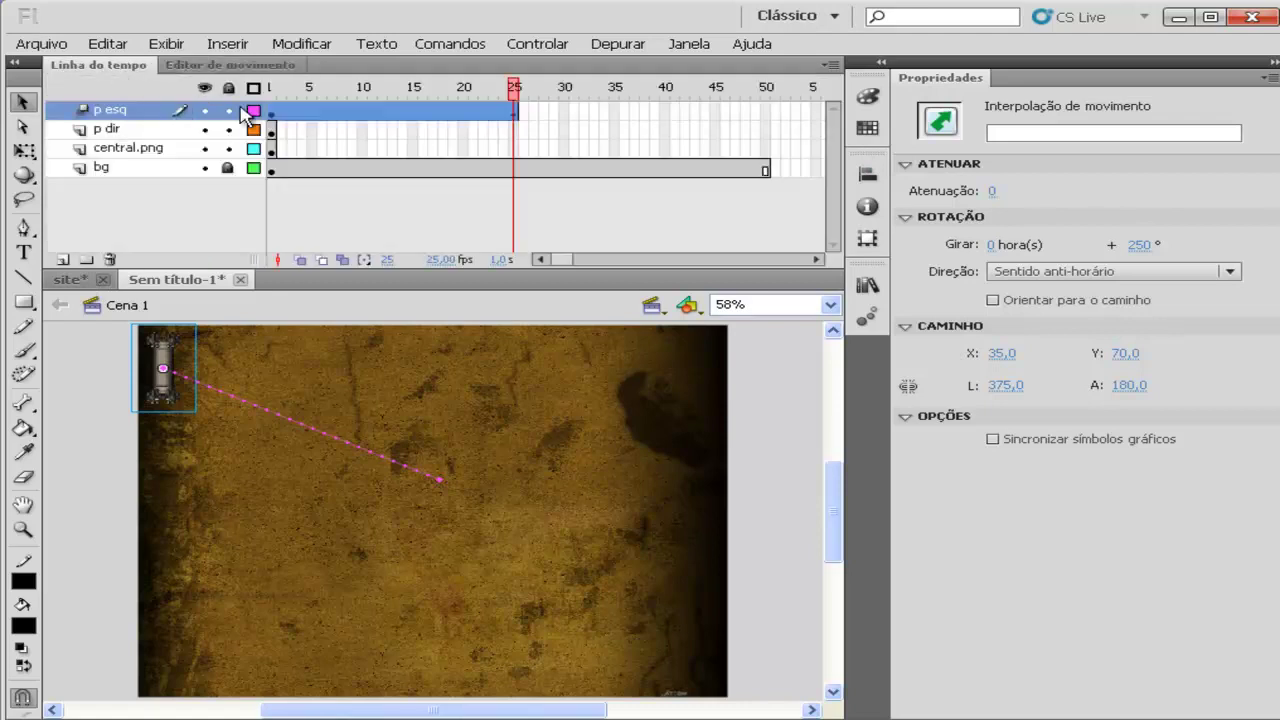
right_click(277, 137)
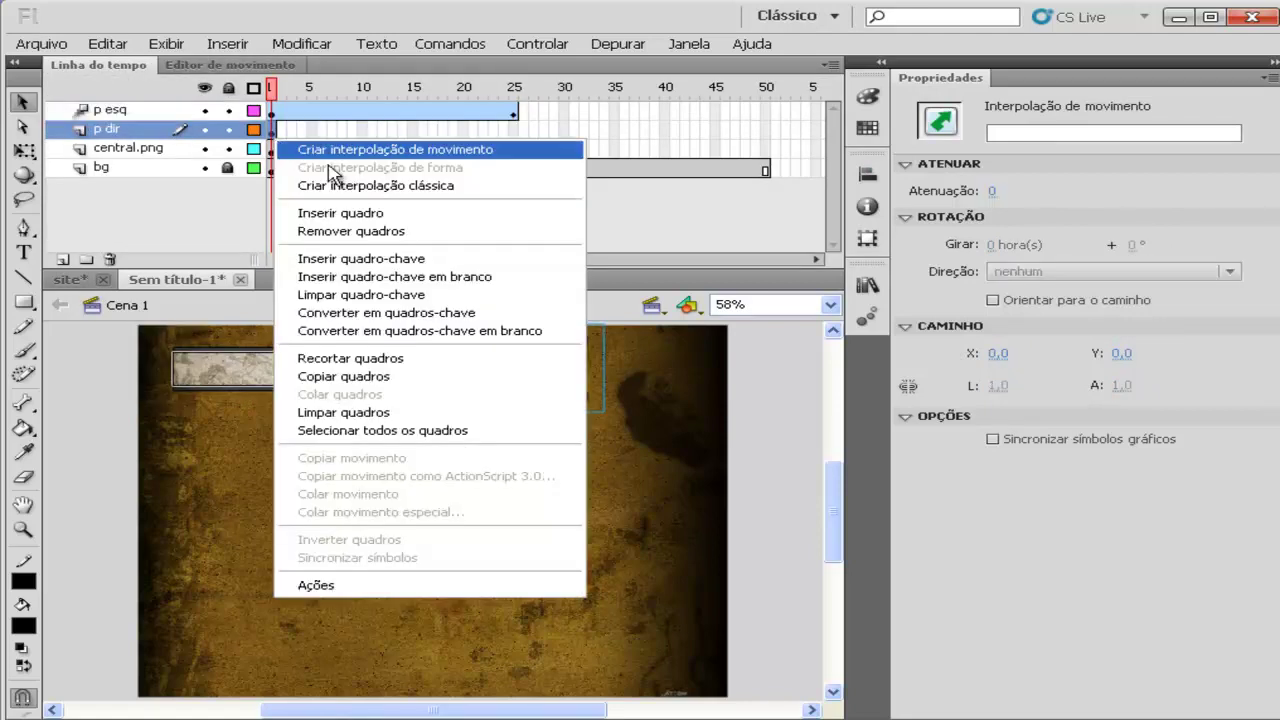
left_click(450, 151)
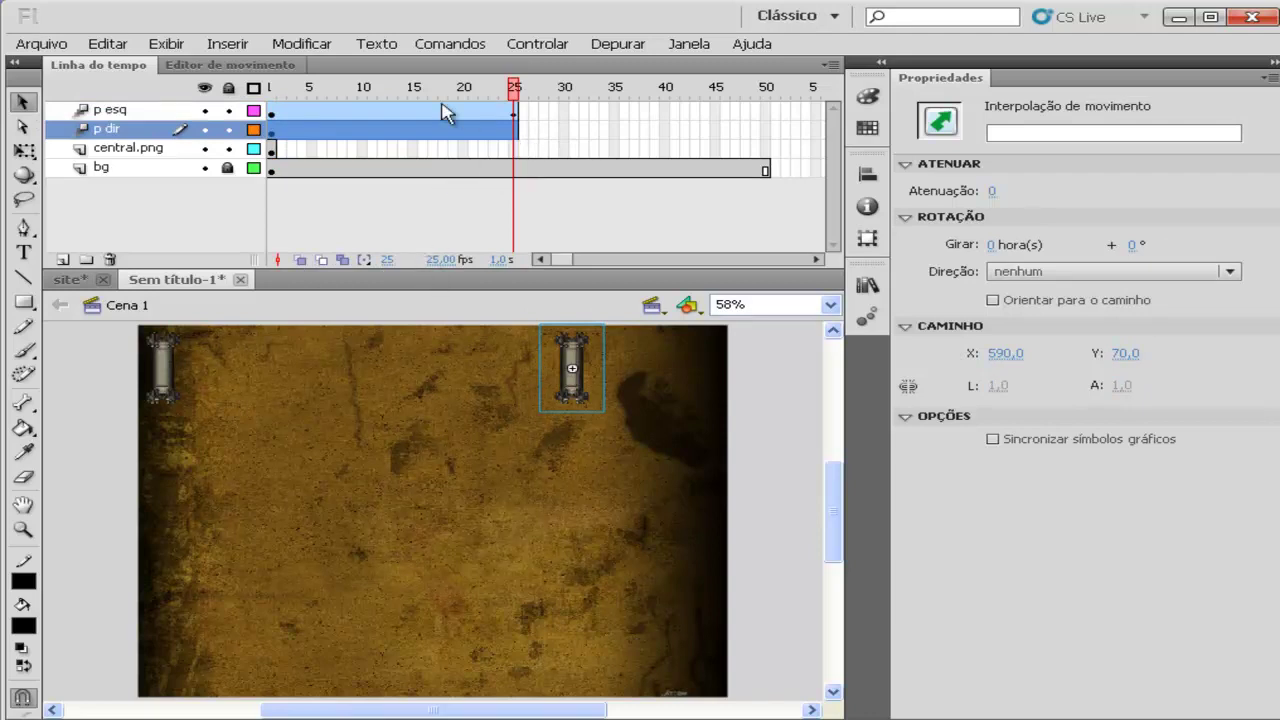
left_click(258, 65)
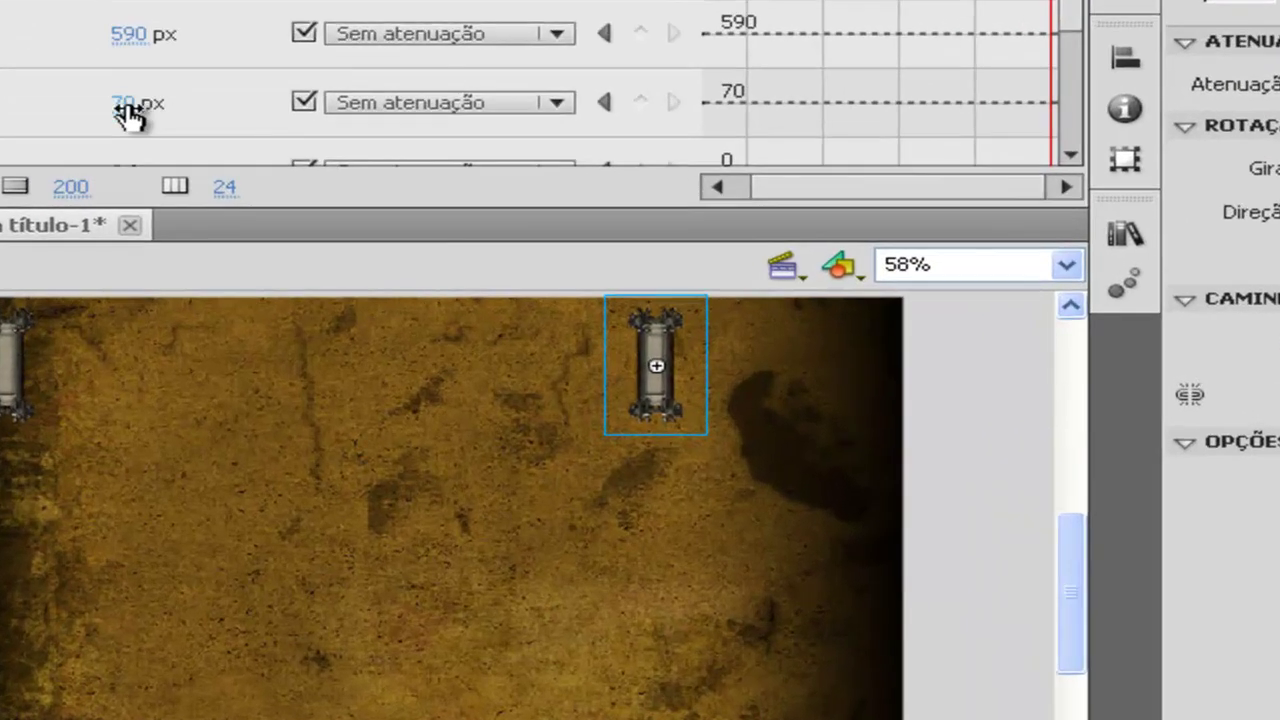
left_click(236, 205)
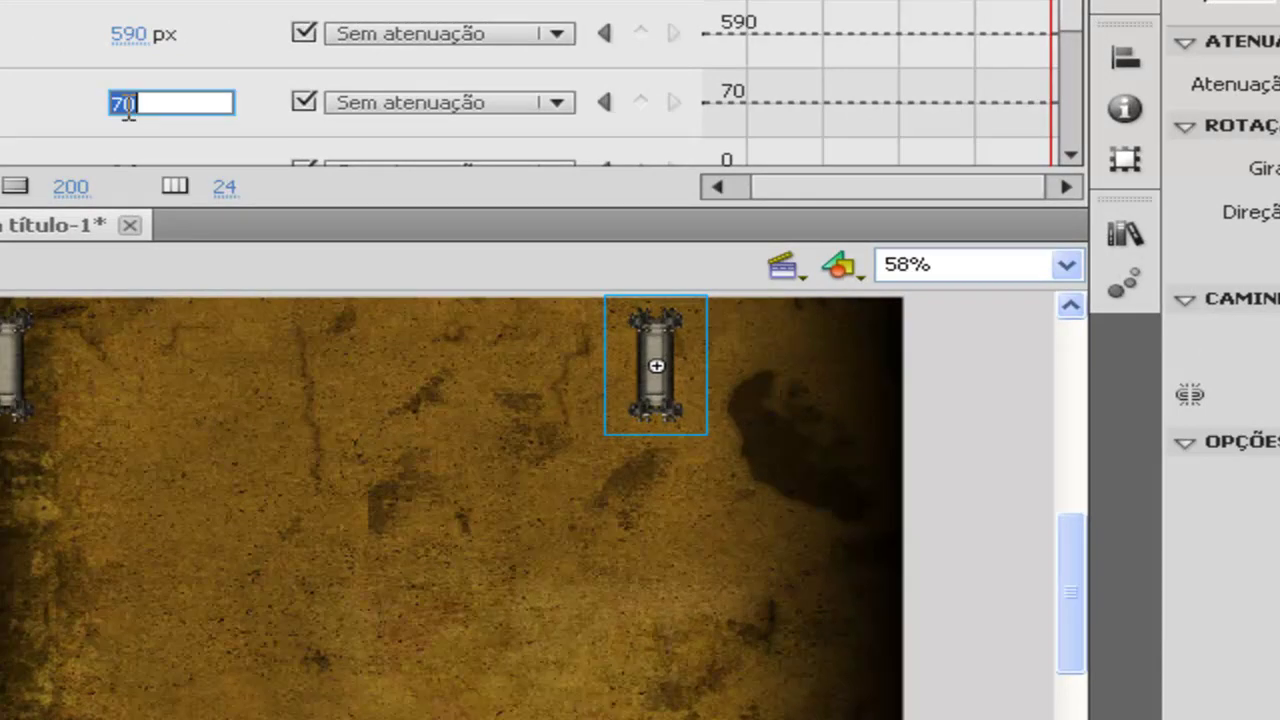
type("285")
key("Return")
left_click_drag(128, 113, 137, 114)
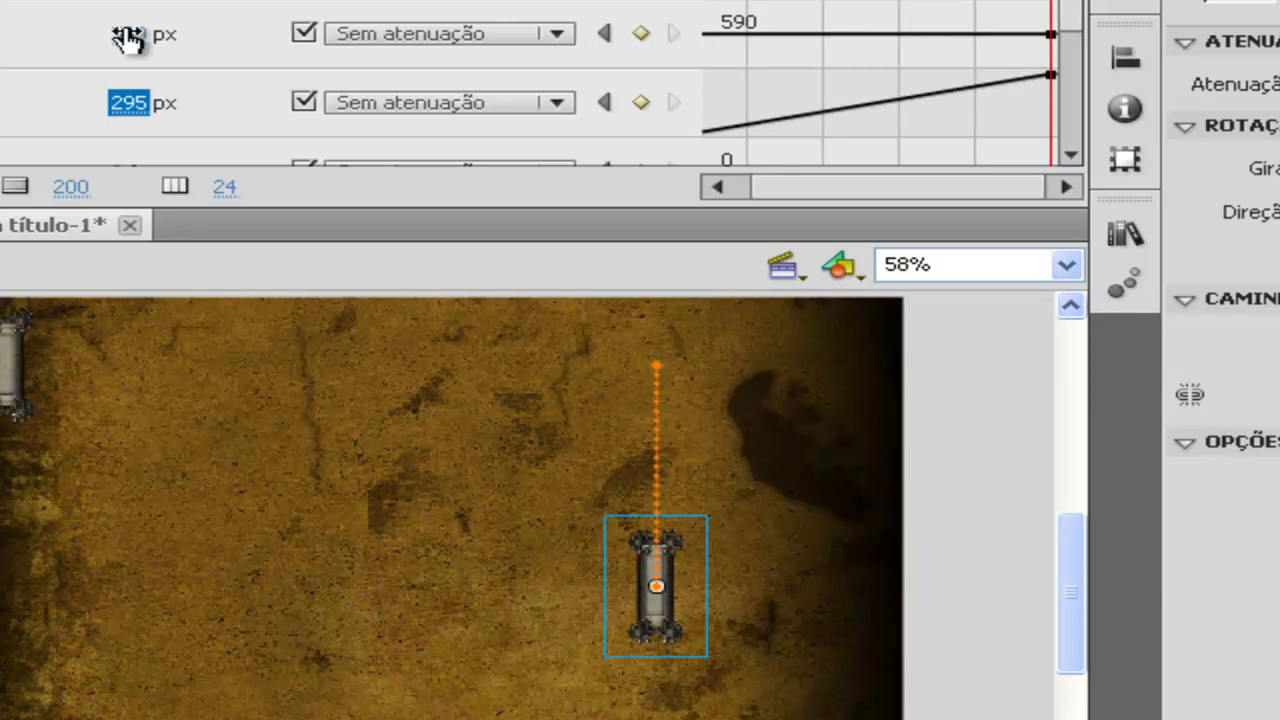
key("ctrl+z")
key("ctrl+z")
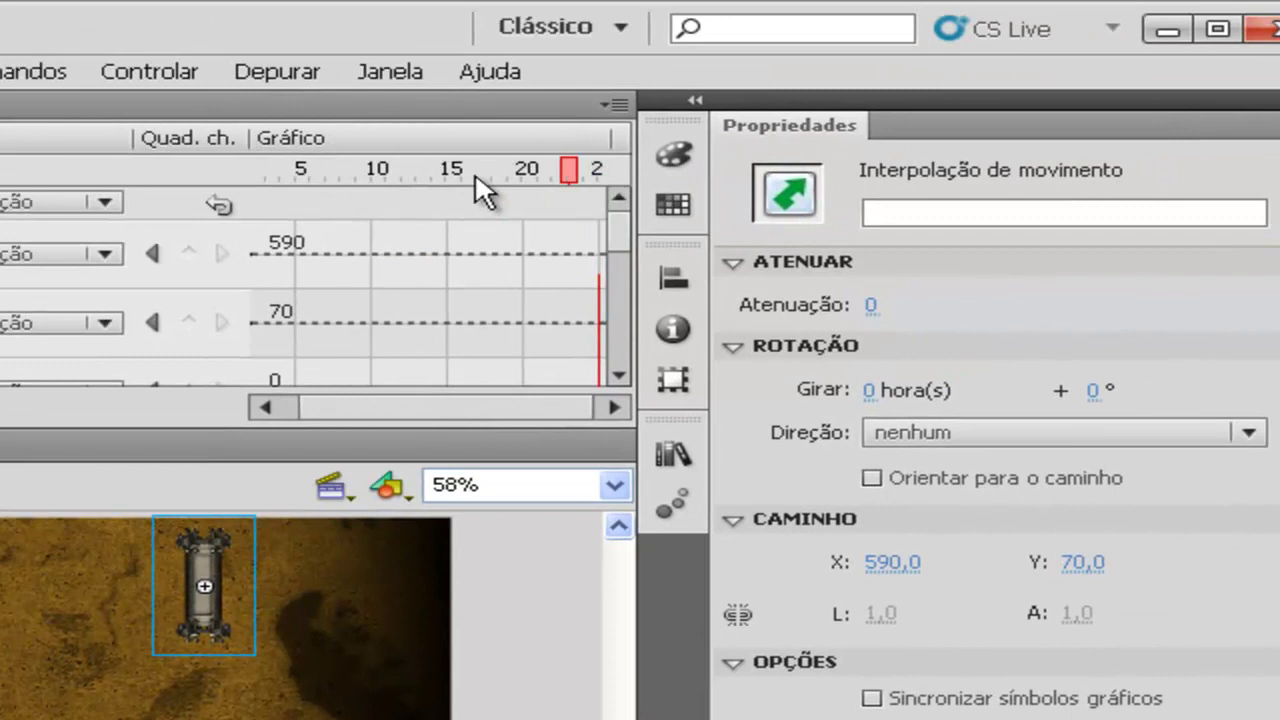
- Set the right pillar's position at frame 1 of its tween to X 160 px and Y 295 px
left_click_drag(480, 186, 855, 210)
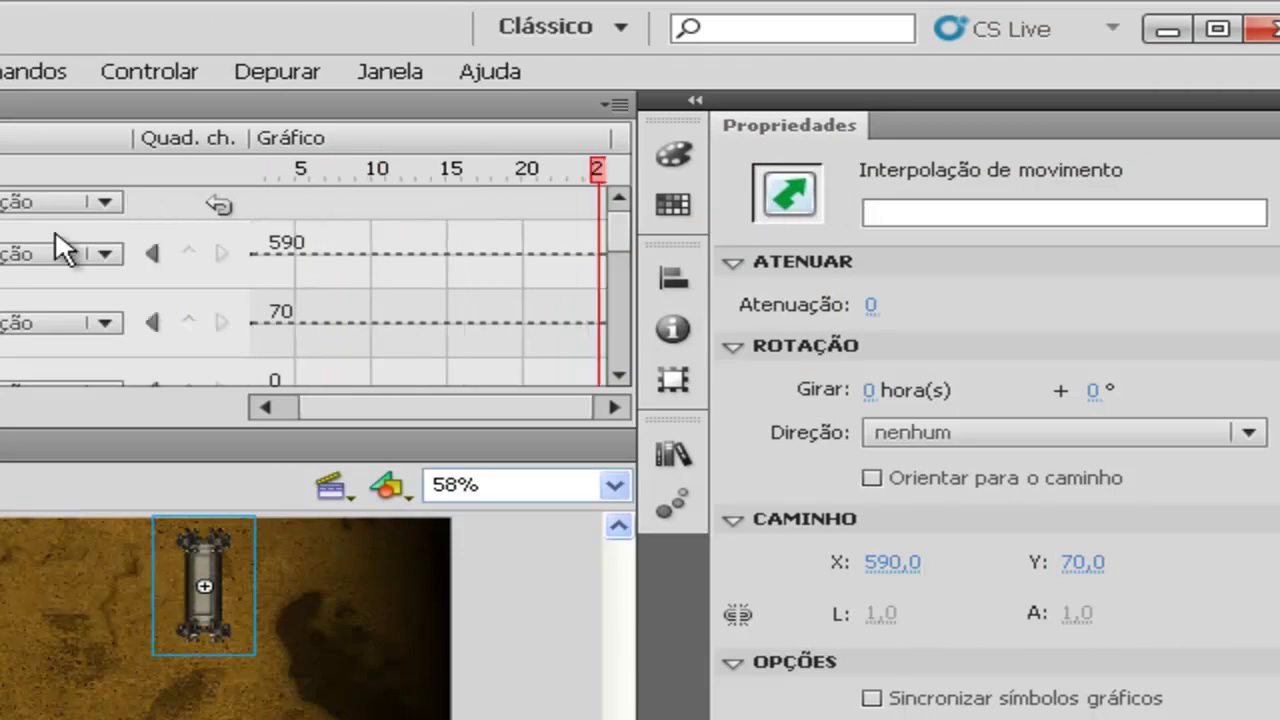
left_click(0, 104)
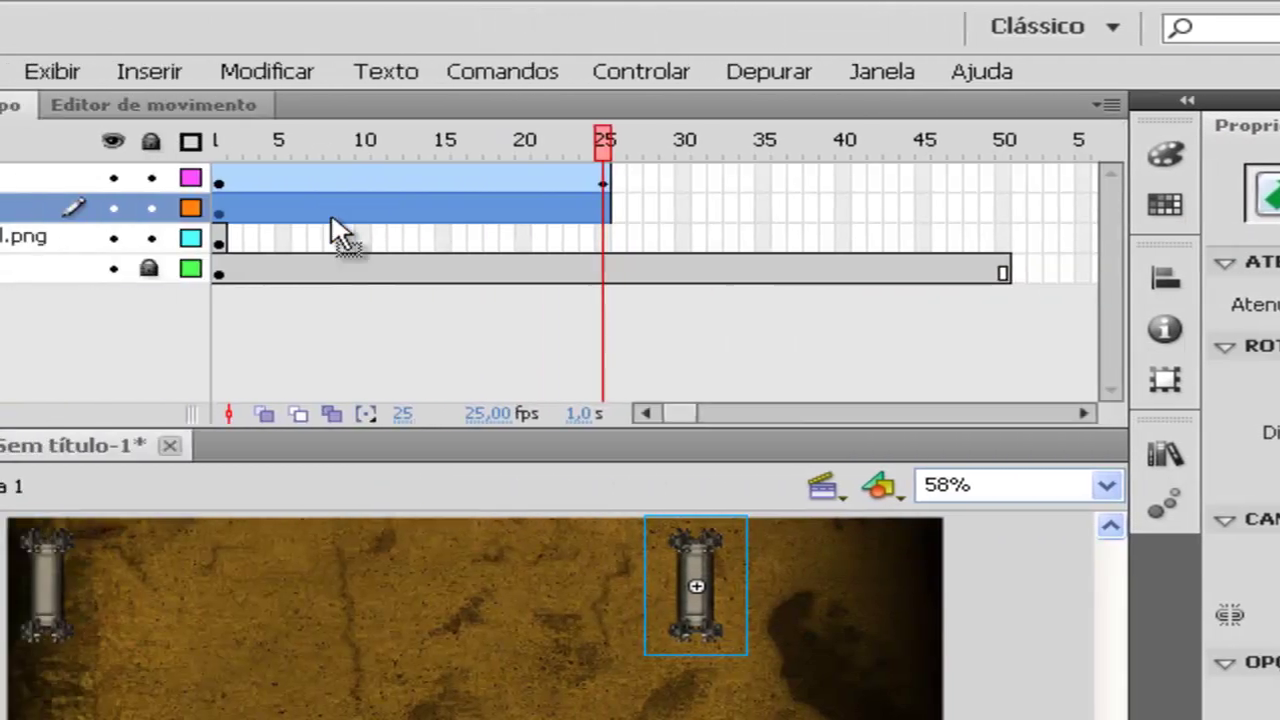
left_click(214, 208)
left_click(228, 213)
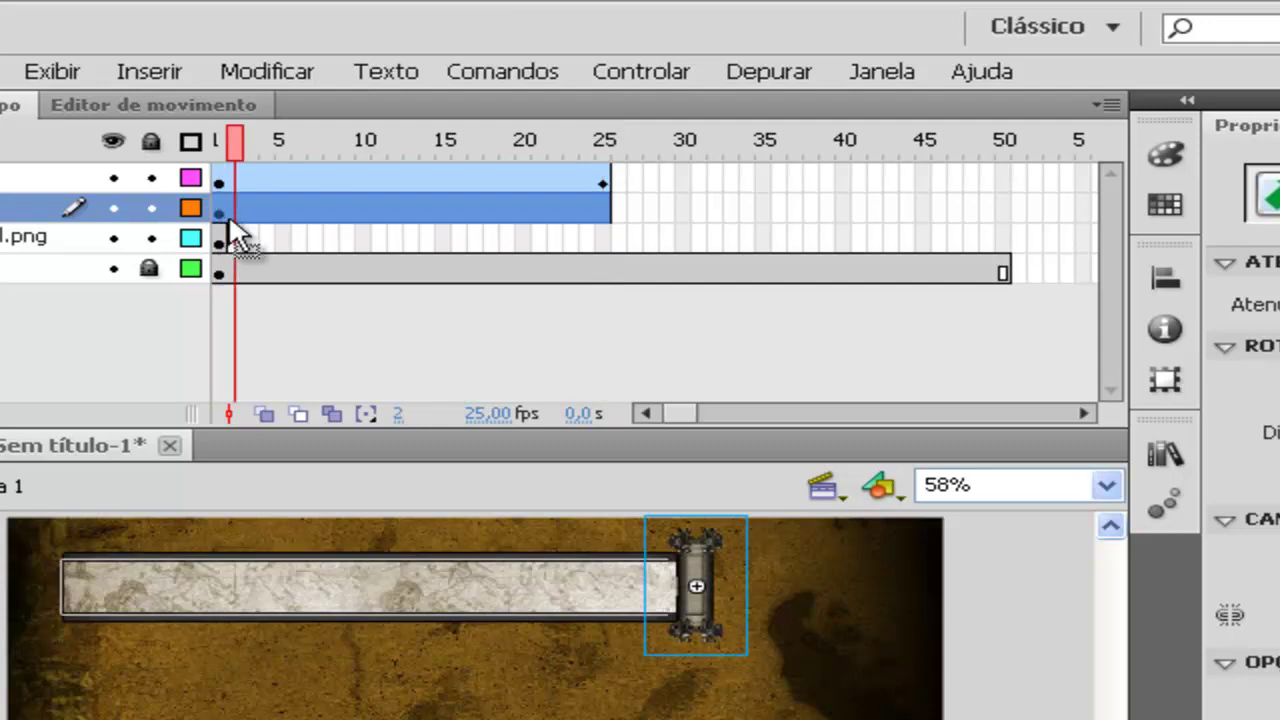
left_click(213, 100)
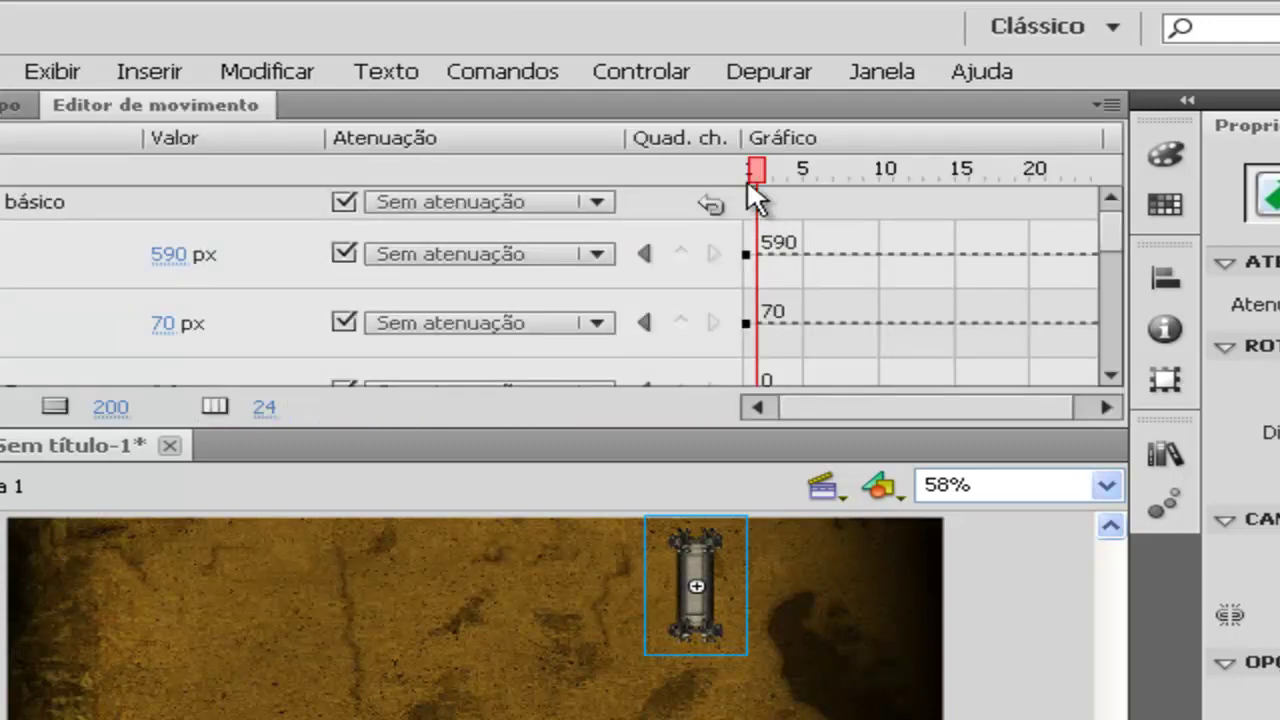
left_click_drag(757, 165, 735, 168)
left_click(168, 255)
left_click(162, 324)
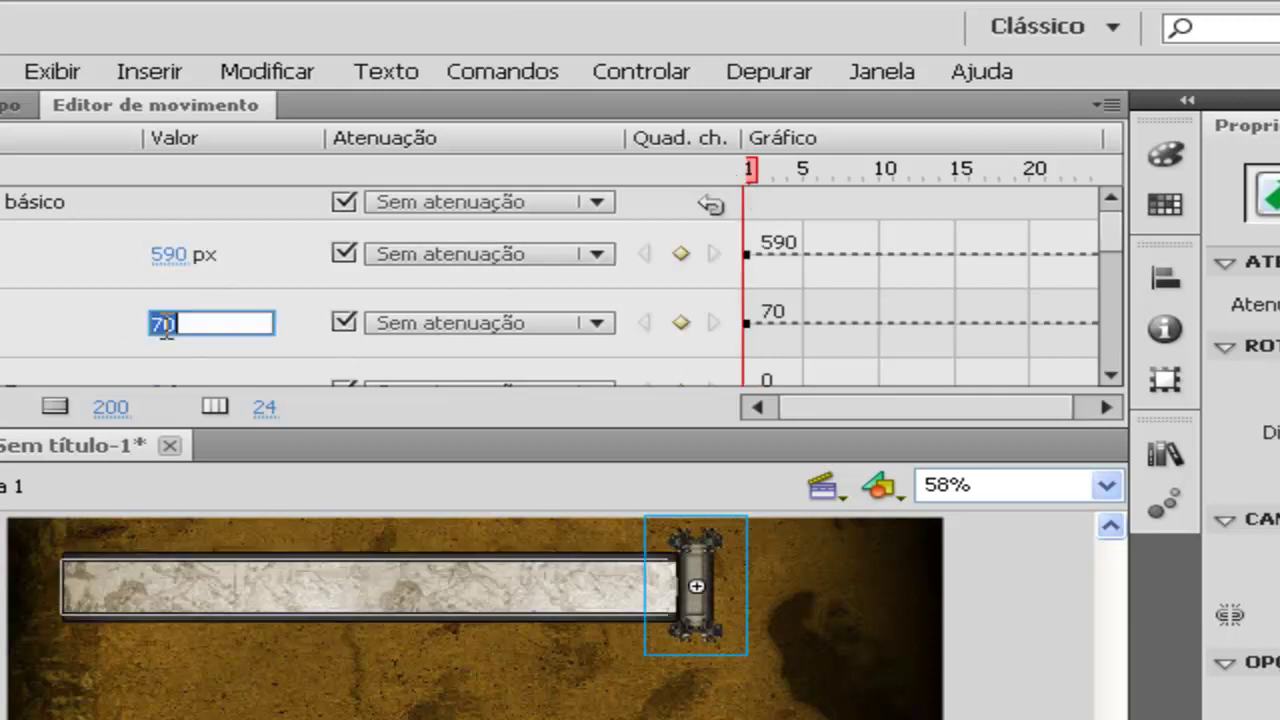
key("Return")
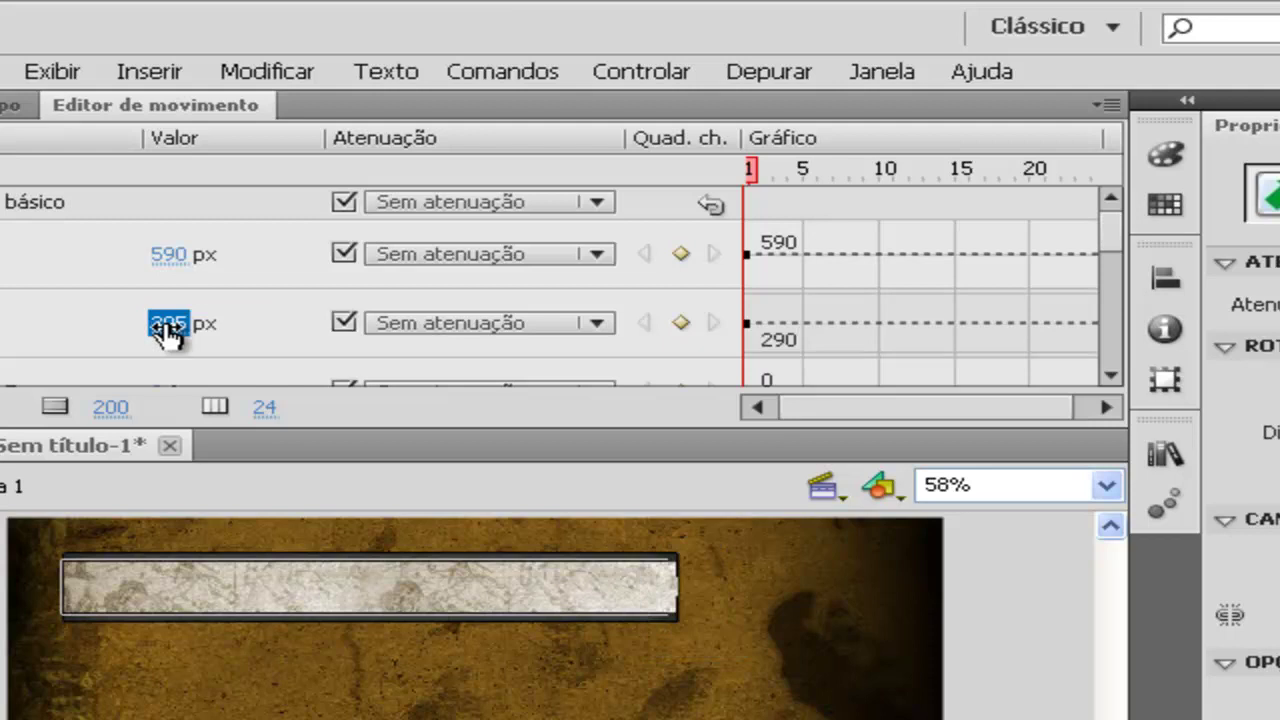
left_click(170, 256)
type("160")
key("Return")
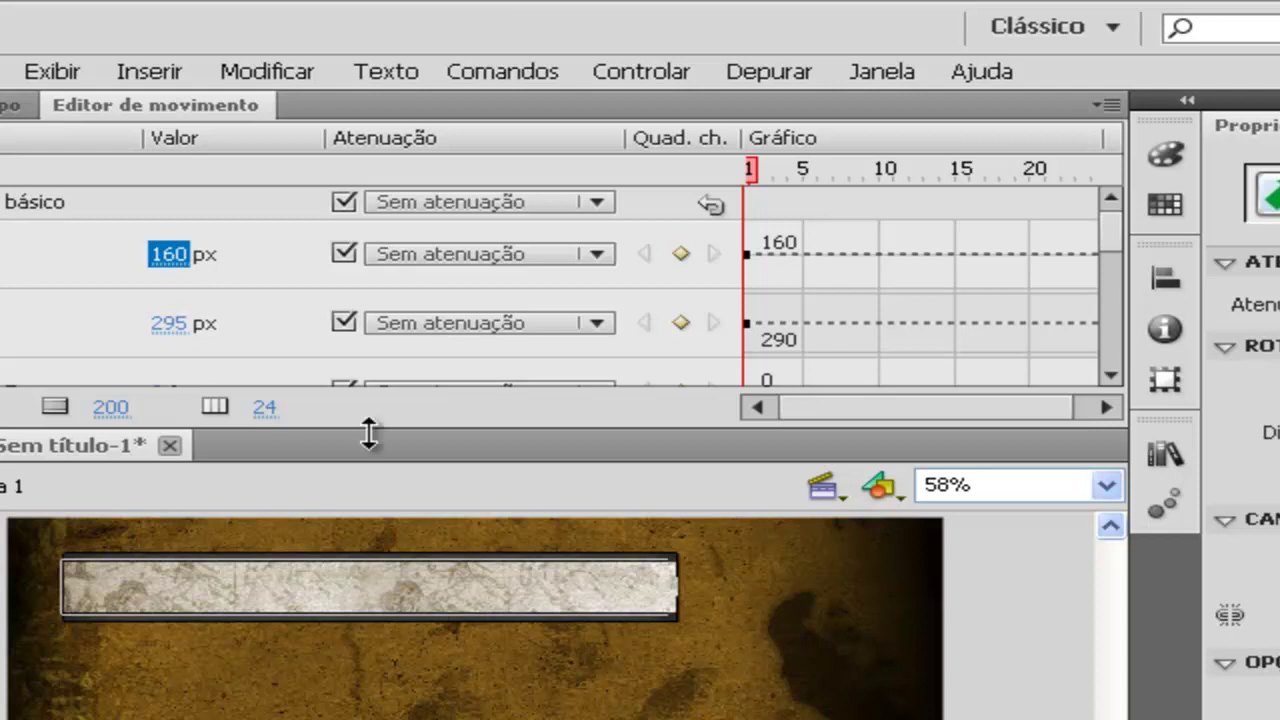
- Set the right pillar's Z rotation to -250° at frame 1 of its tween
scroll(1117, 250, "down", 1)
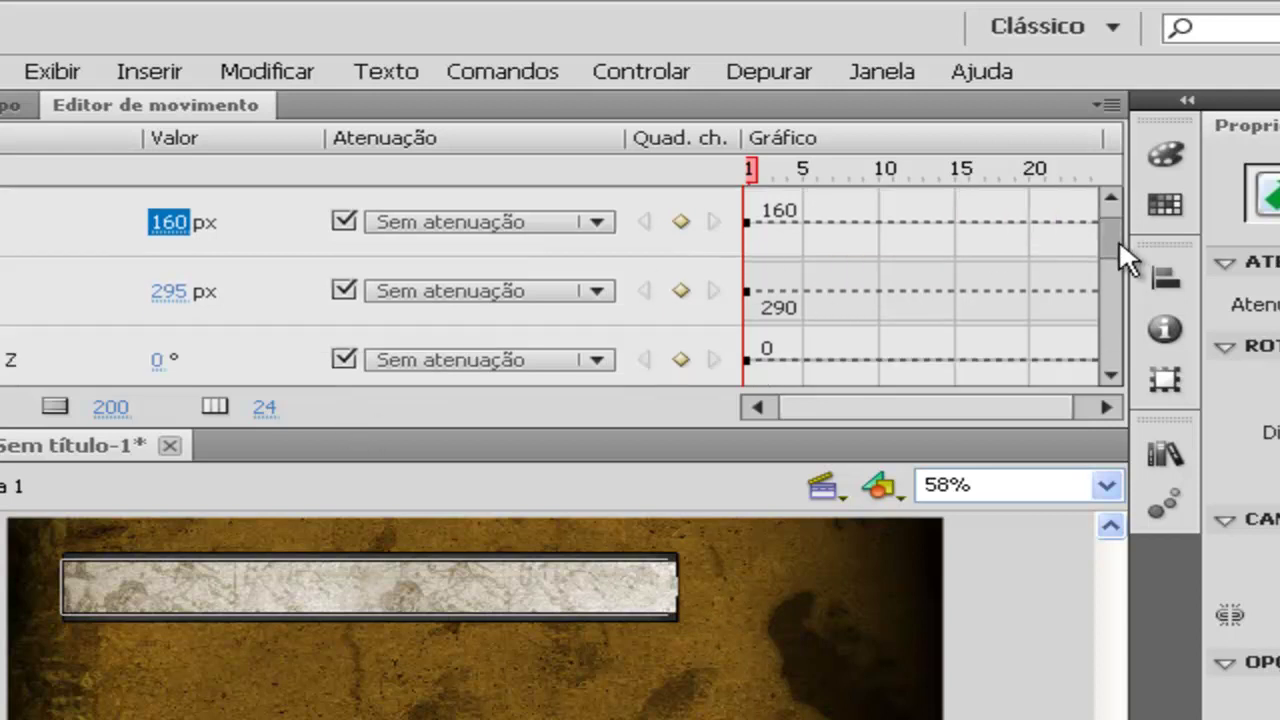
left_click(157, 327)
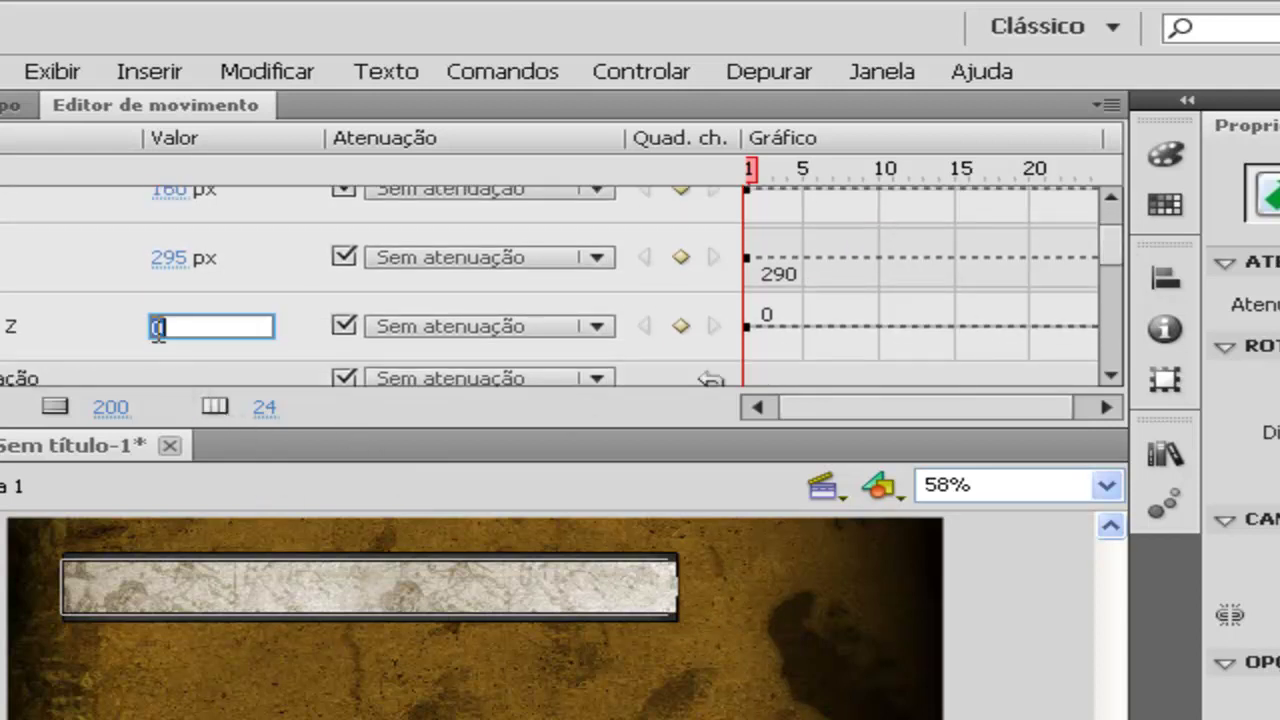
type("-250")
key("Return")
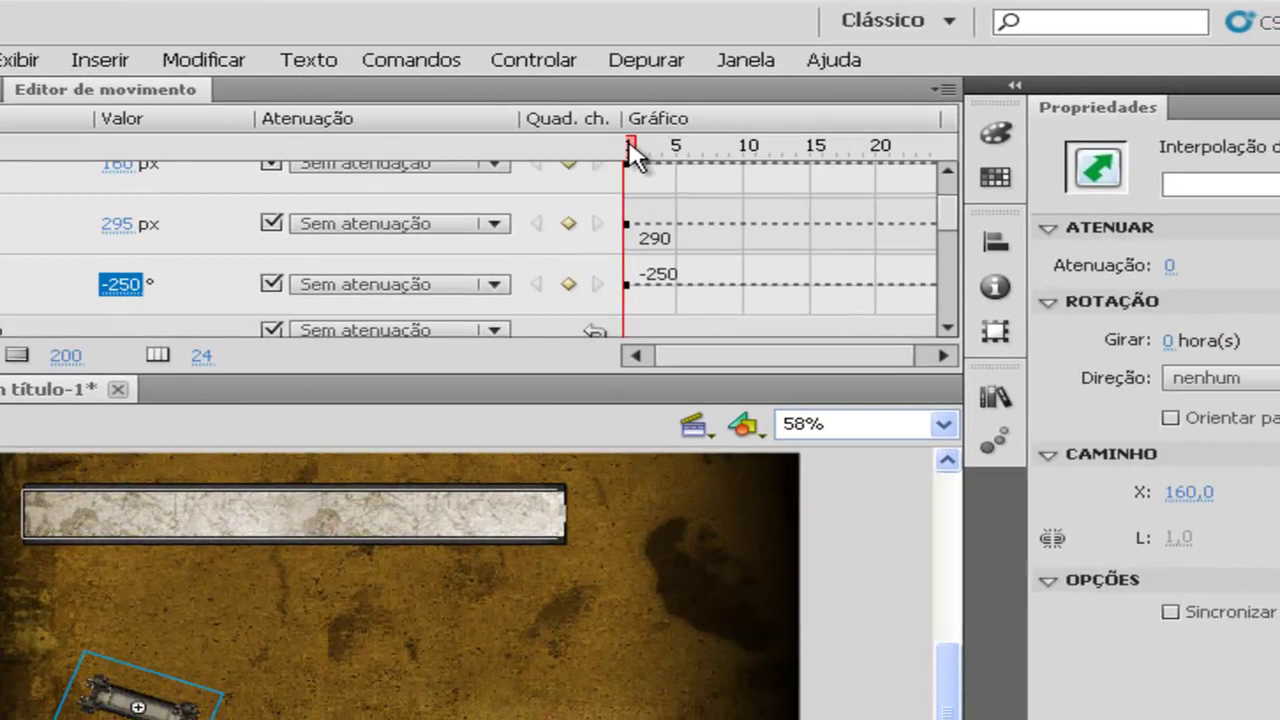
- Add X and Y position keyframes at frame 25 of the right pillar's tween and set Y to 70 px
left_click_drag(751, 172, 1193, 185)
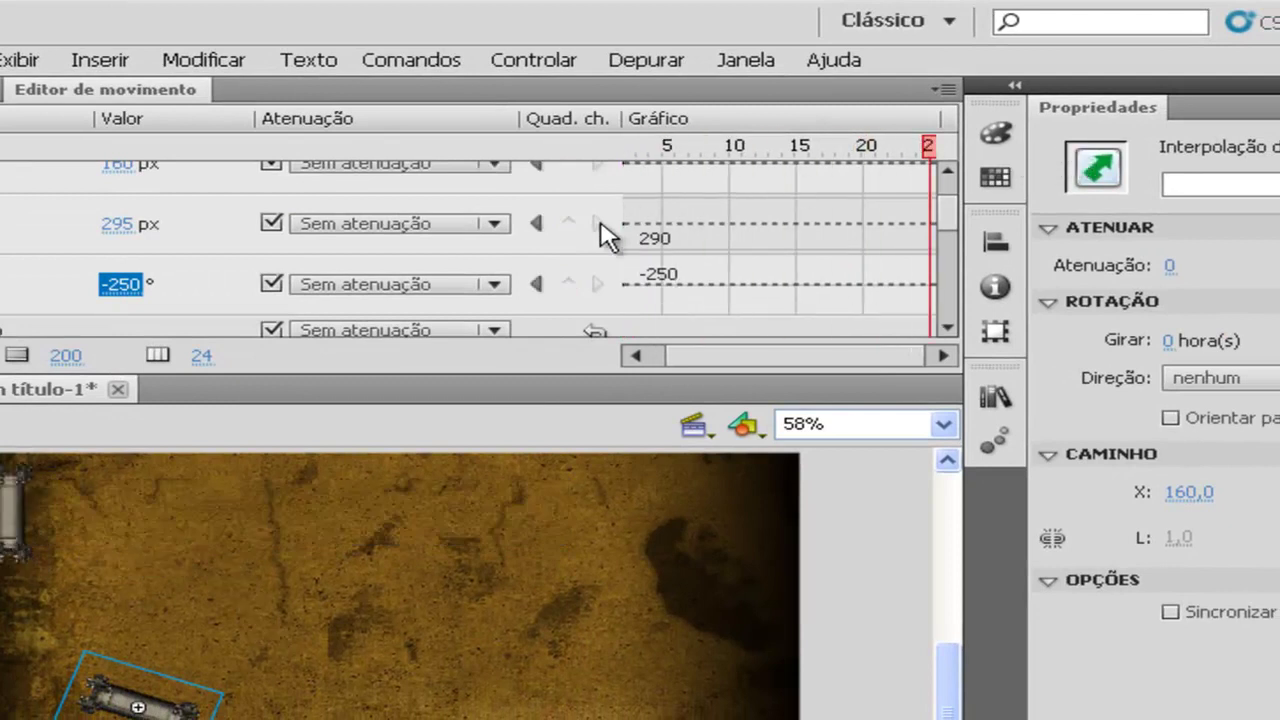
scroll(590, 232, "up", 1)
left_click(568, 180)
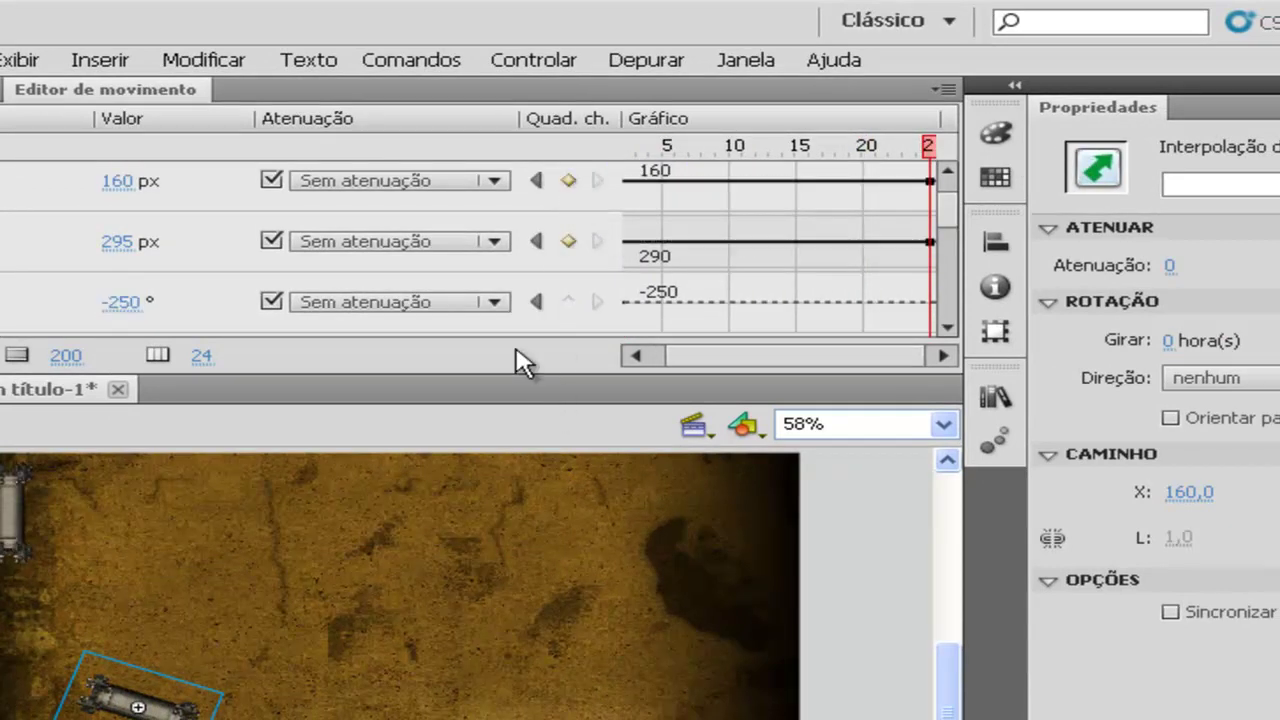
left_click(95, 172)
left_click(137, 240)
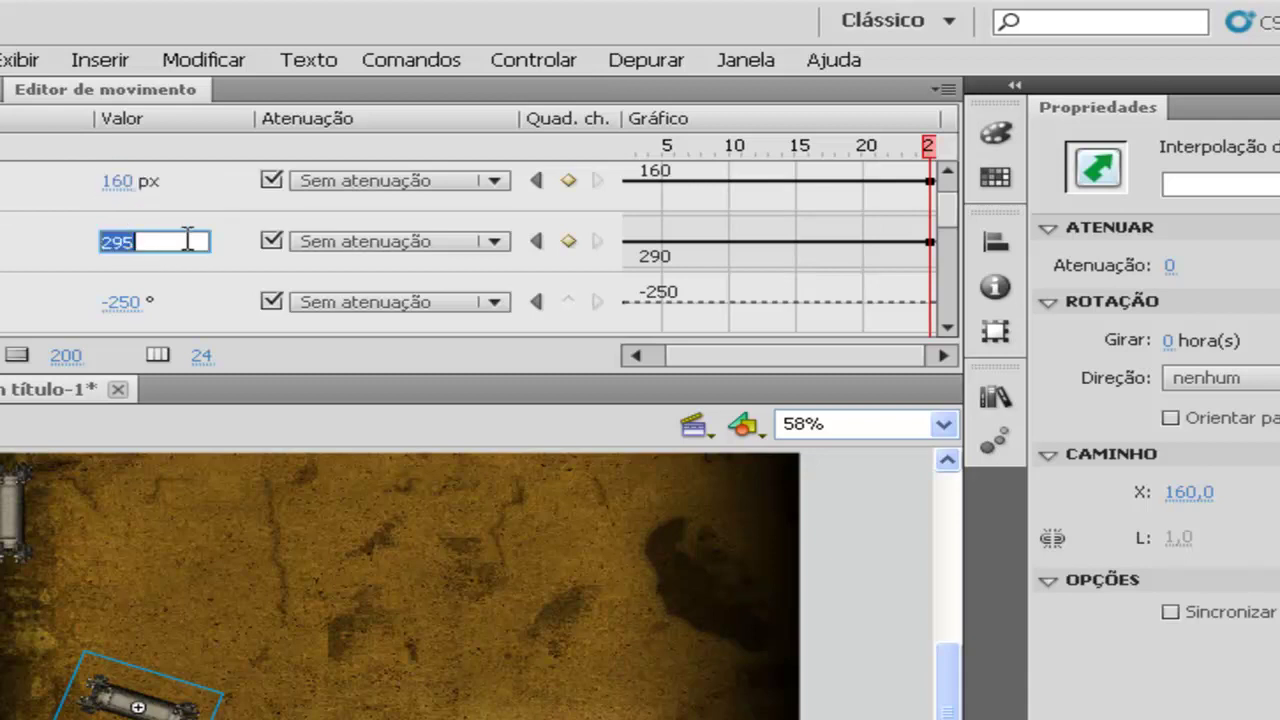
key("Return")
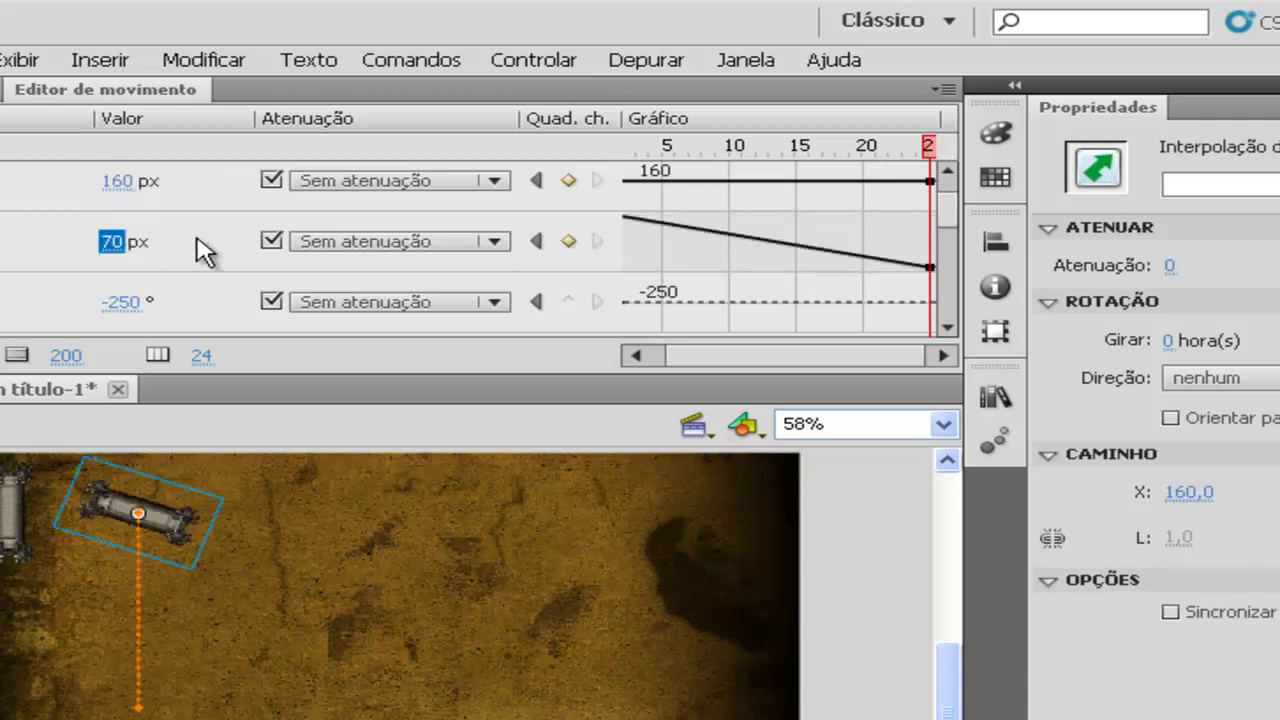
- Compare the first and last frames of the p dir tween and set the pillar's X position to 590 px at frame 25
left_click(3, 89)
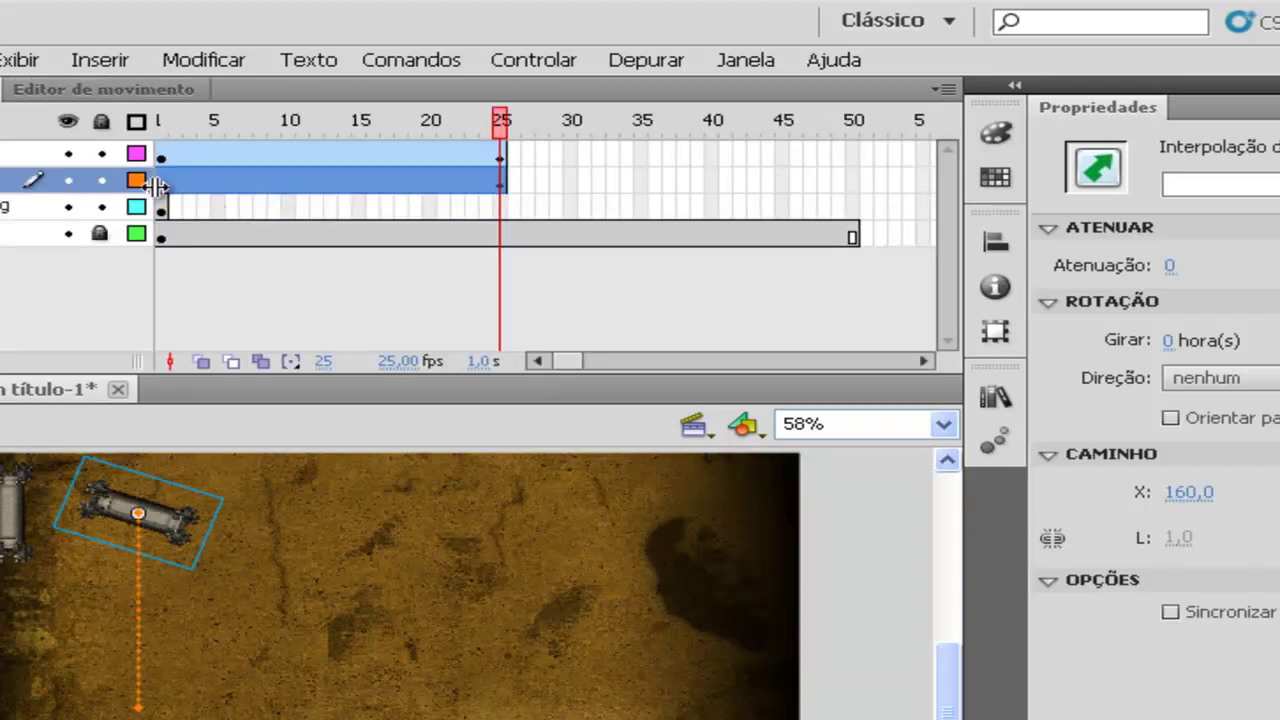
left_click(160, 180)
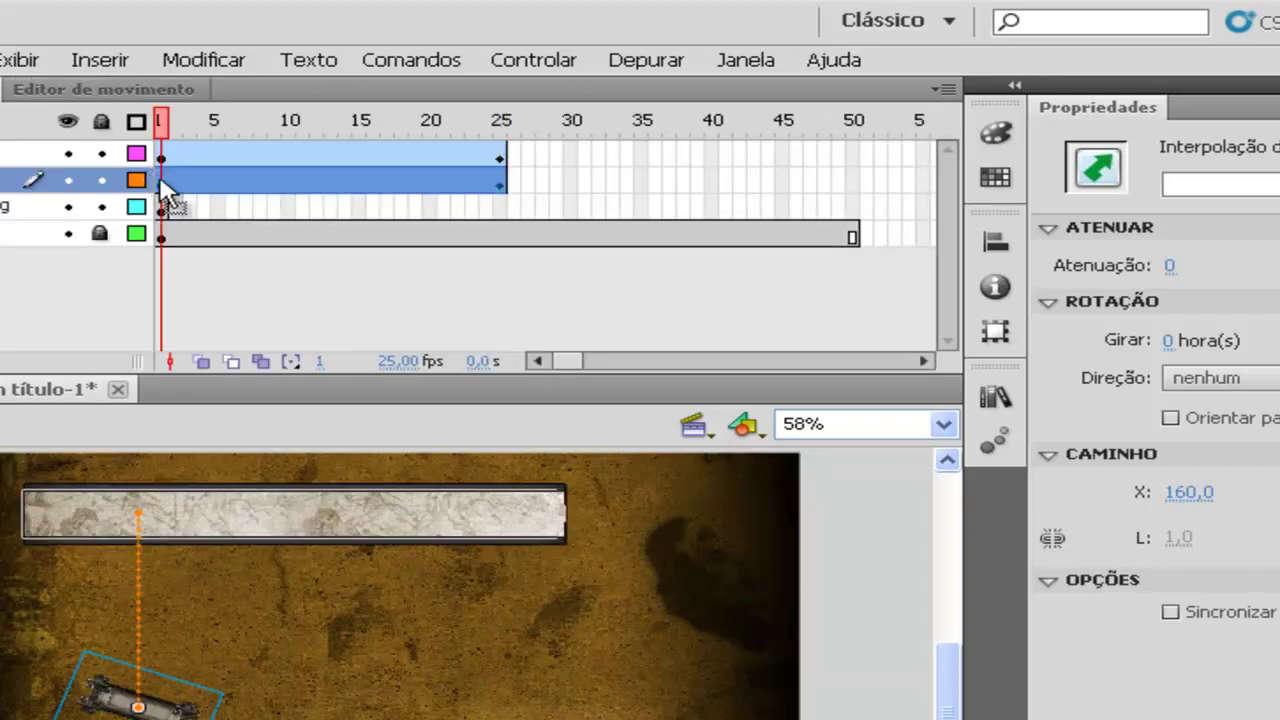
left_click(503, 185)
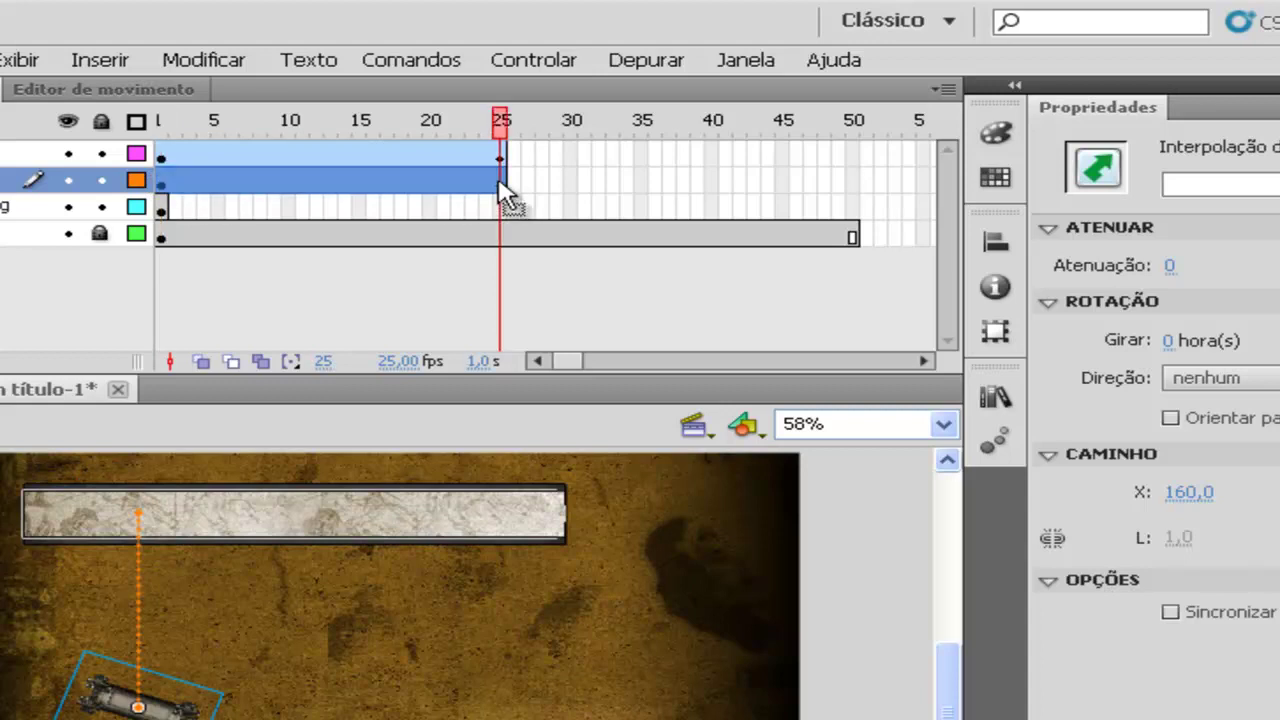
left_click(104, 92)
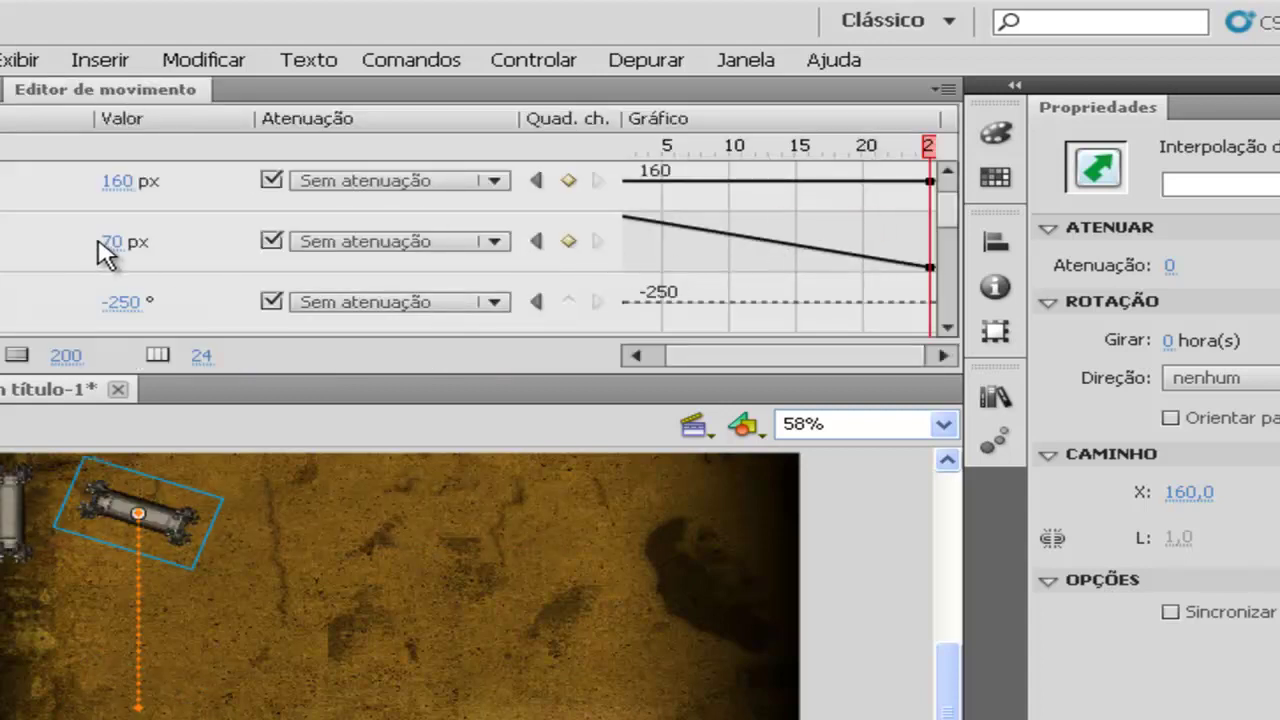
left_click(126, 180)
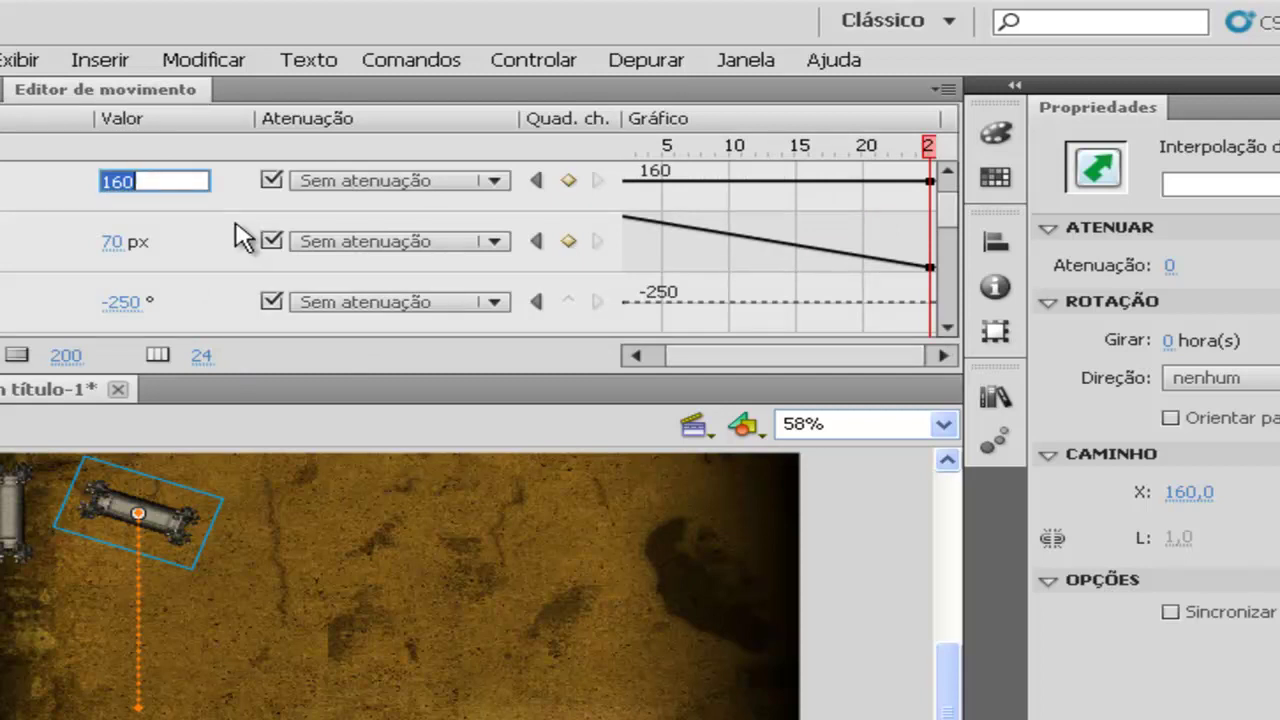
type("590")
key("Return")
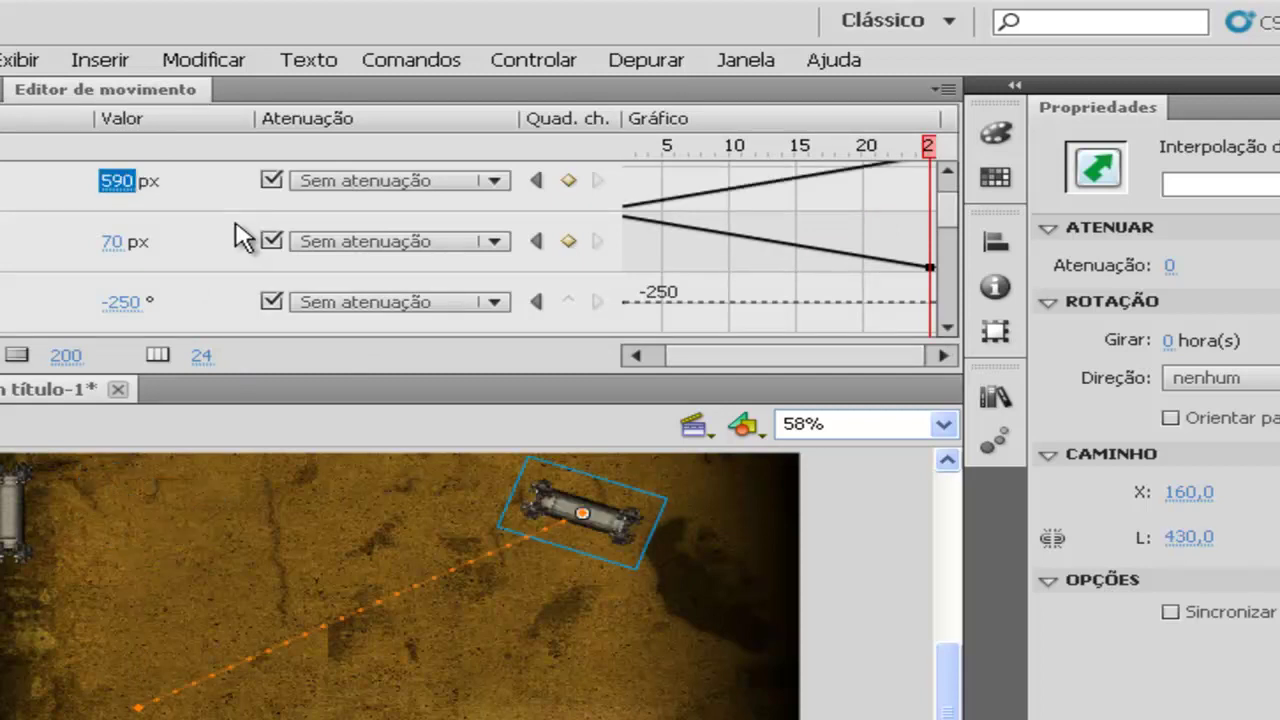
- Add a Z rotation keyframe at frame 25 of the right pillar's tween and set the rotation to 0°
scroll(955, 233, "down", 1)
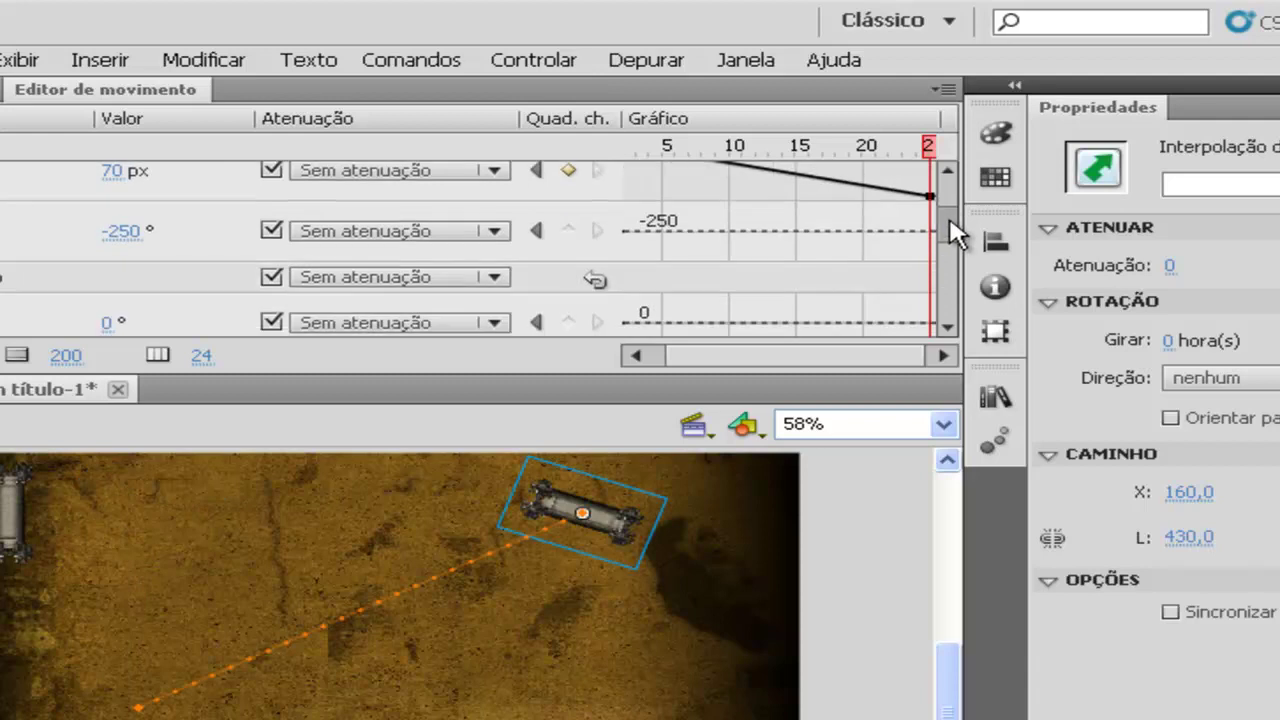
scroll(954, 229, "up", 1)
left_click(568, 266)
left_click(120, 267)
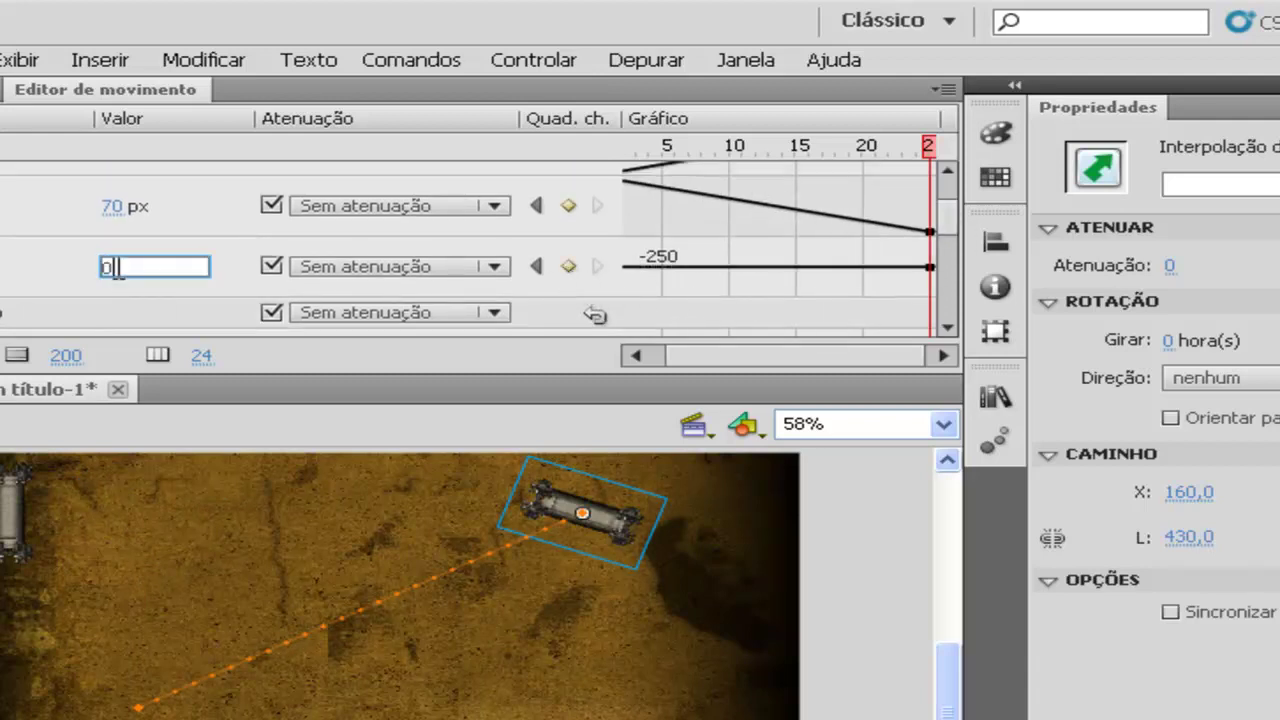
type("0")
key("Return")
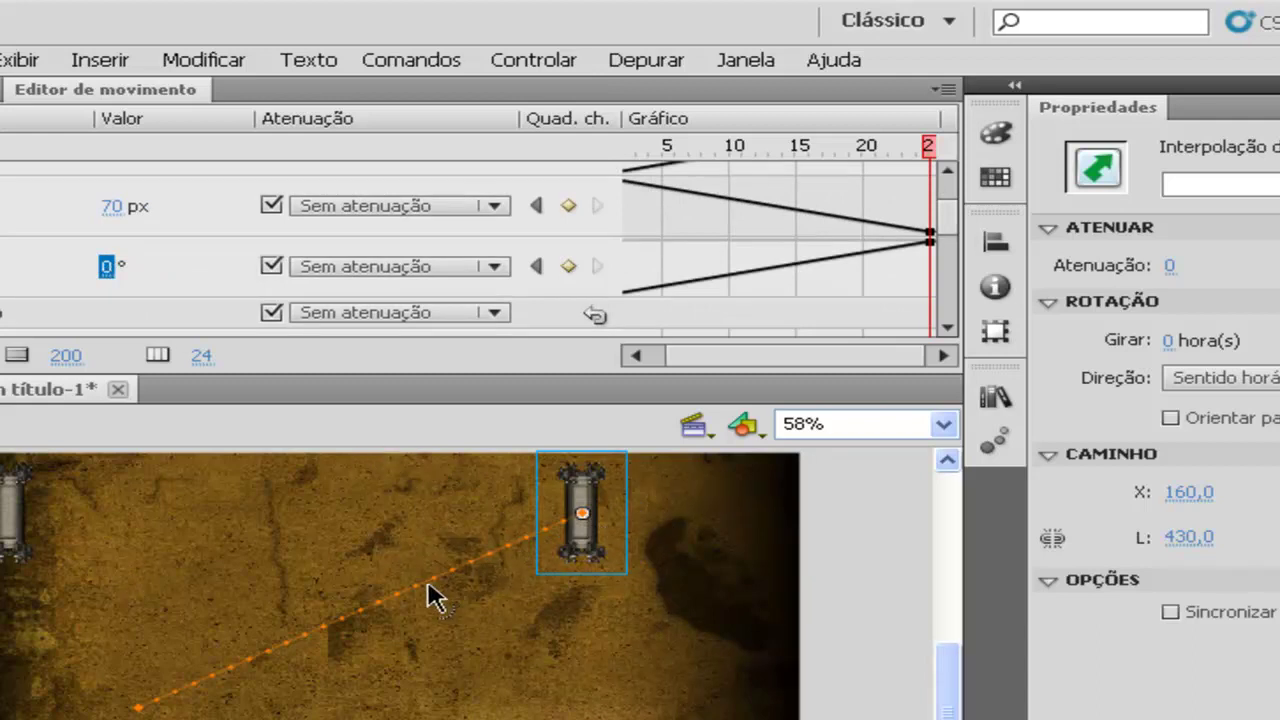
- Try bending the right pillar's motion path into a downward curve, and undo the bend
left_click_drag(430, 597, 457, 634)
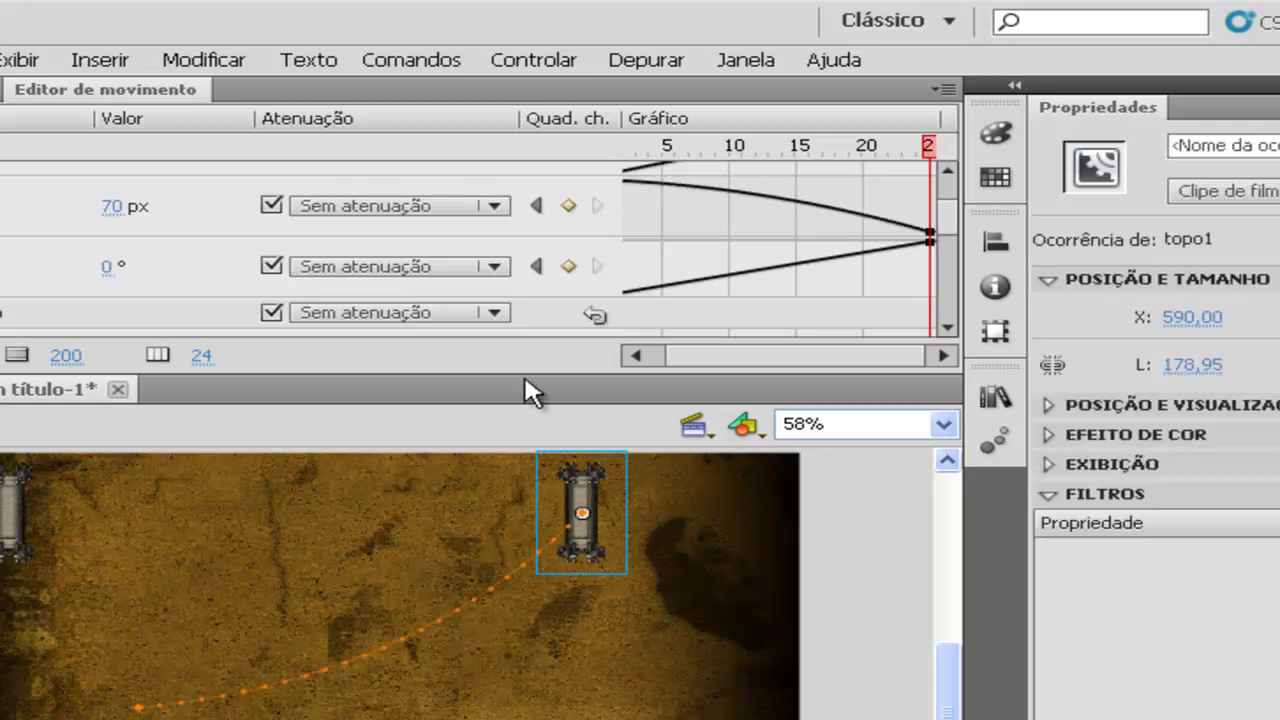
left_click_drag(846, 155, 578, 168)
key("Return")
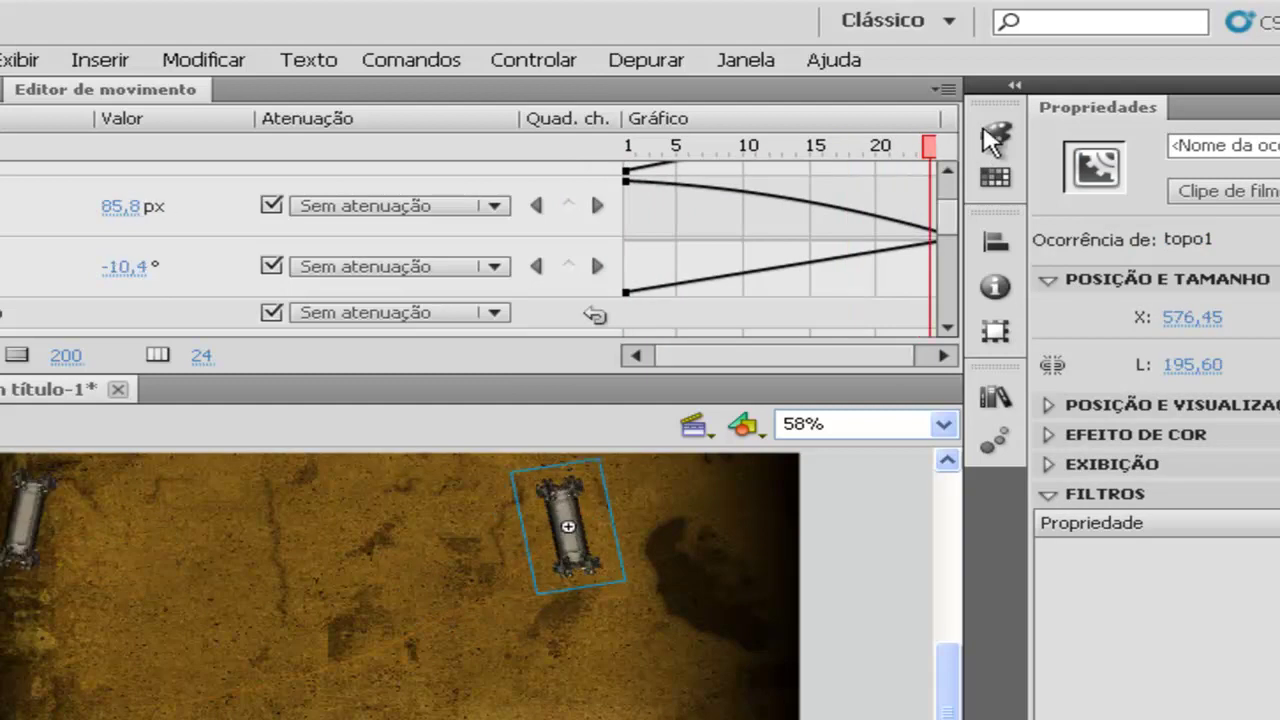
key("ctrl+z")
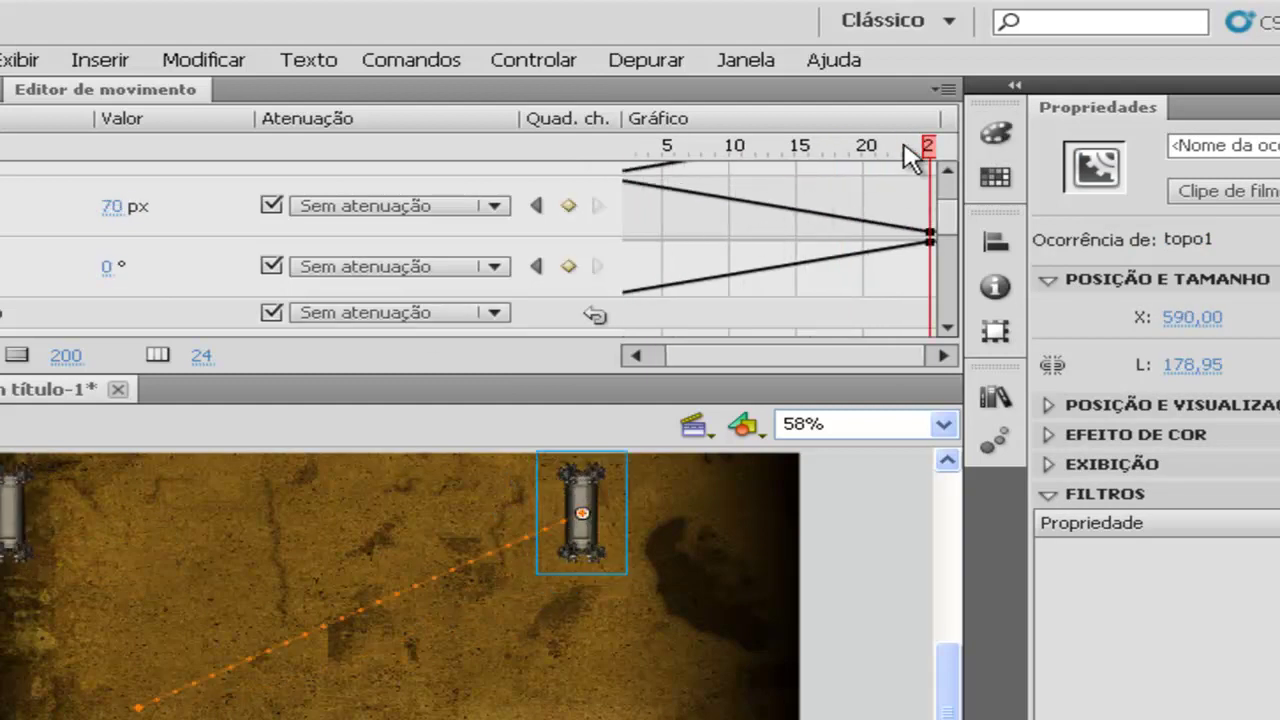
- Add an Alpha color effect to the right pillar's tween and set its alpha amount to 0% at frame 1
left_click_drag(923, 157, 545, 182)
left_click_drag(949, 237, 971, 323)
left_click(594, 203)
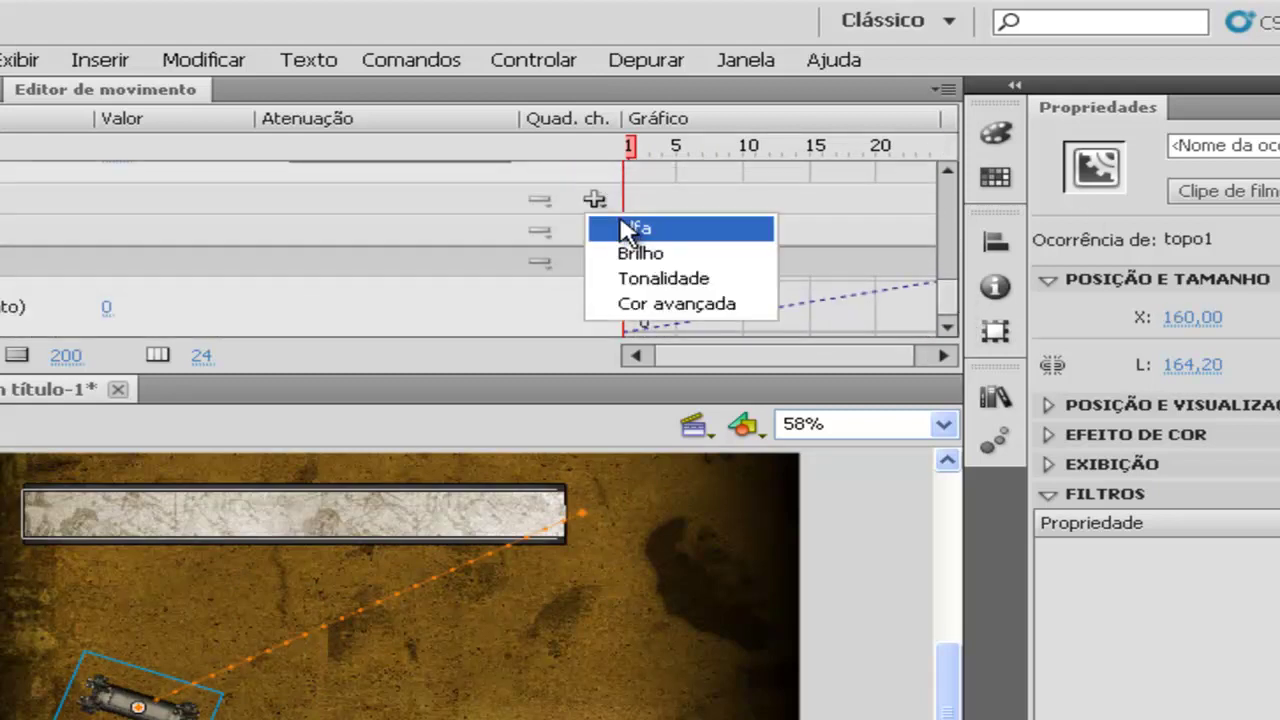
left_click(614, 223)
left_click(118, 279)
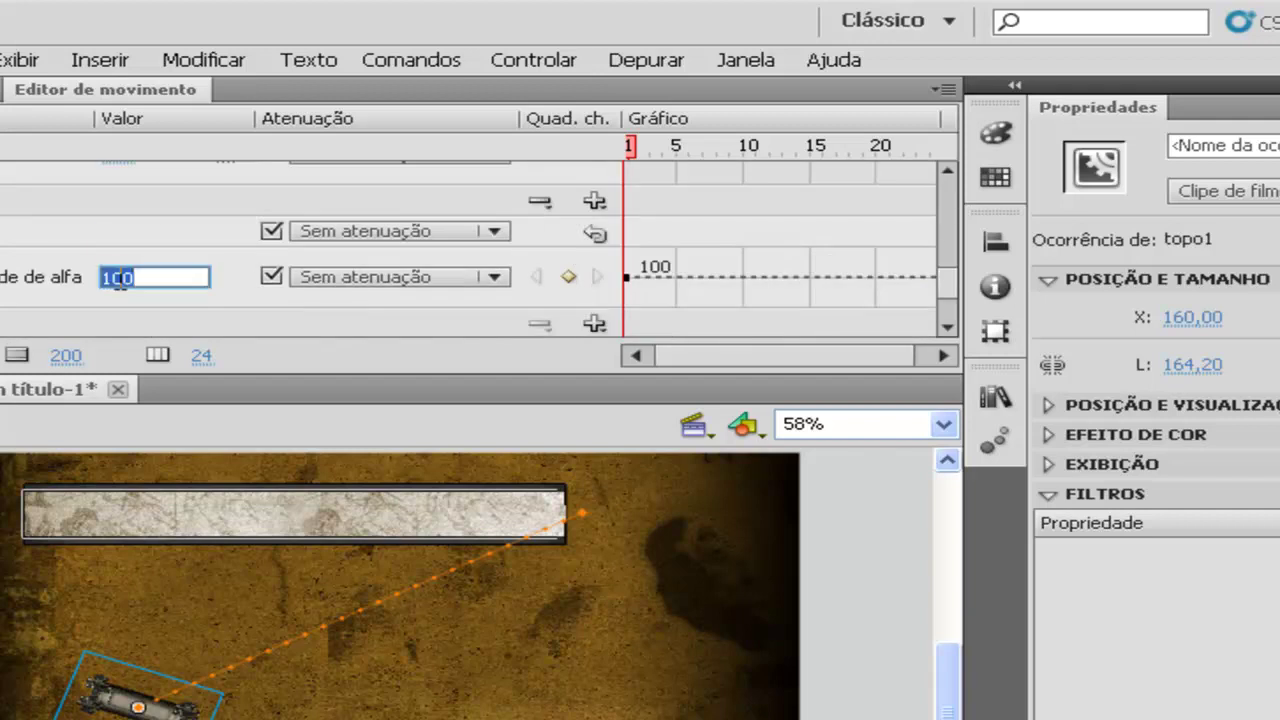
type("0")
key("Return")
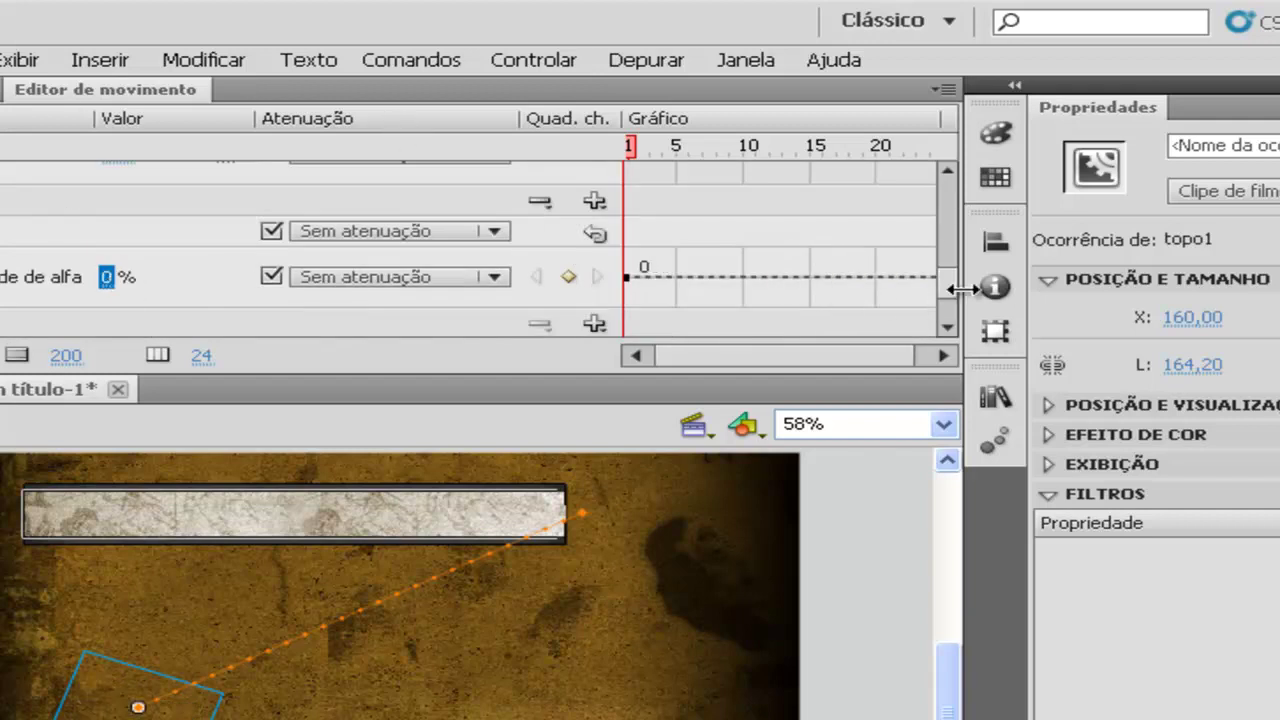
- Add an alpha keyframe at frame 25 of the right pillar's tween and set its alpha amount to 100%
left_click_drag(648, 152, 935, 155)
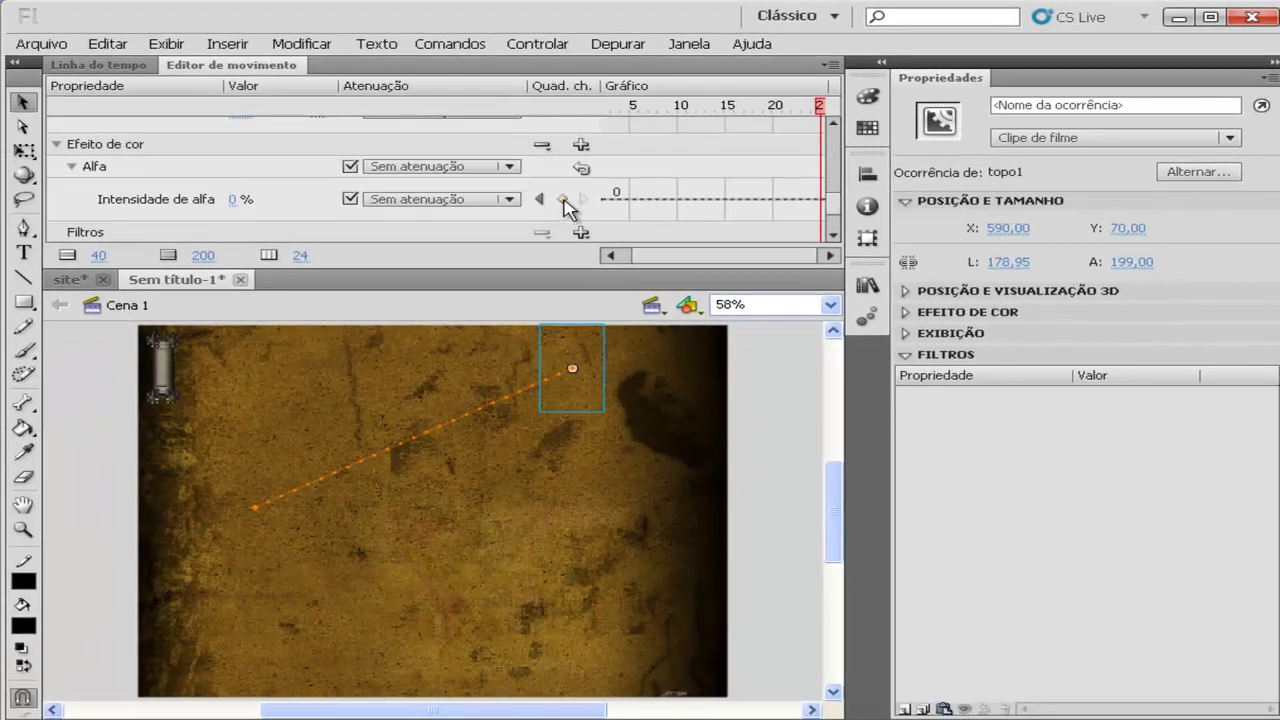
left_click(563, 199)
left_click(233, 201)
type("100")
key("Return")
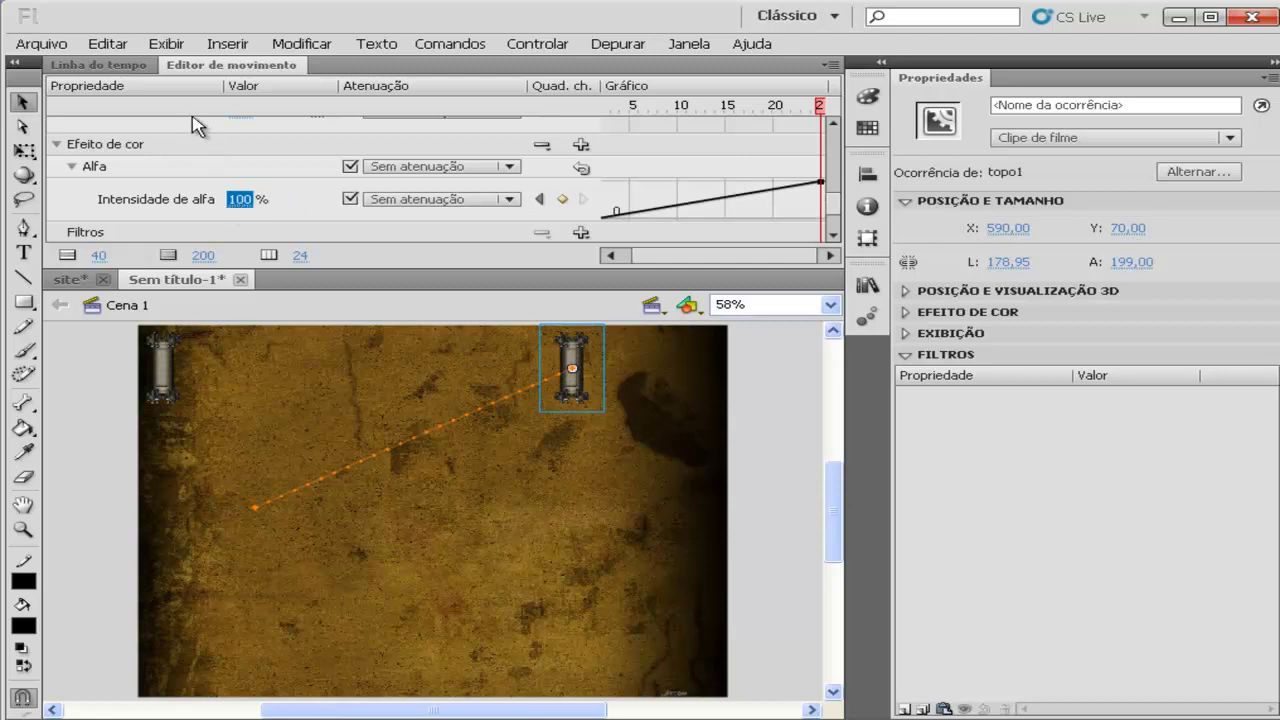
- Test the movie to preview both pillar animations, close the preview window and deselect the right pillar
left_click(112, 65)
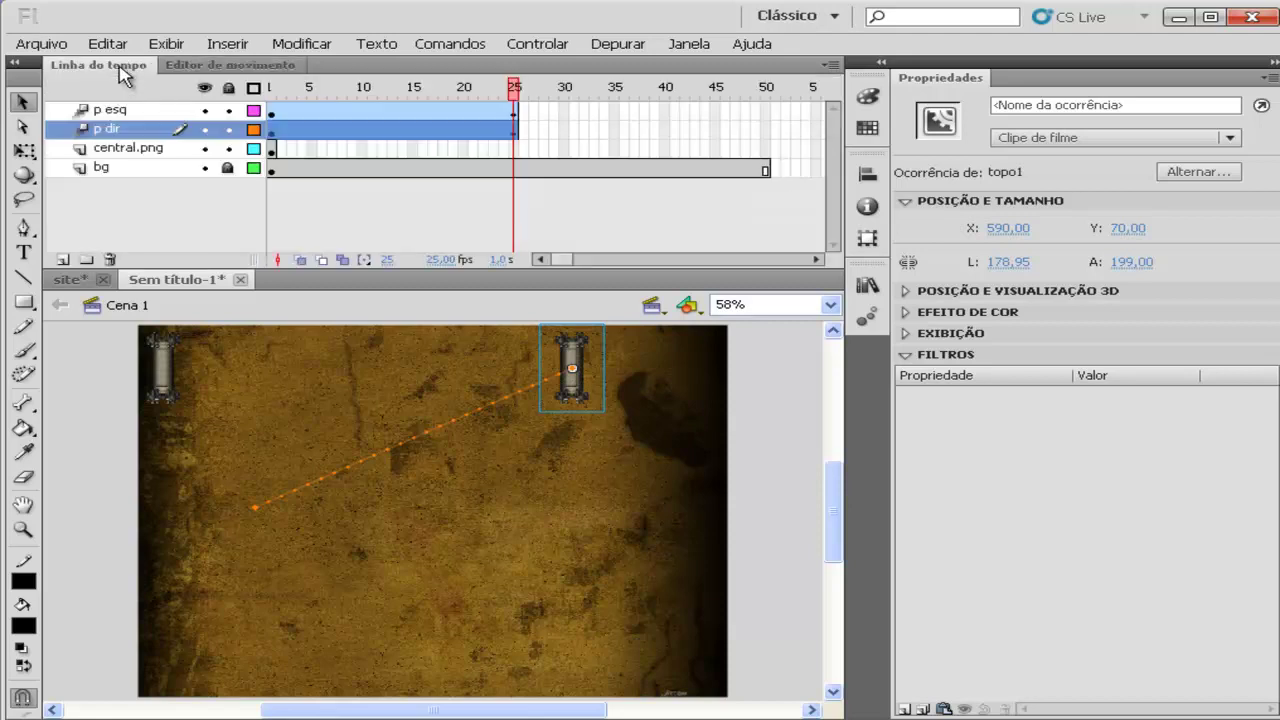
key("ctrl+Return")
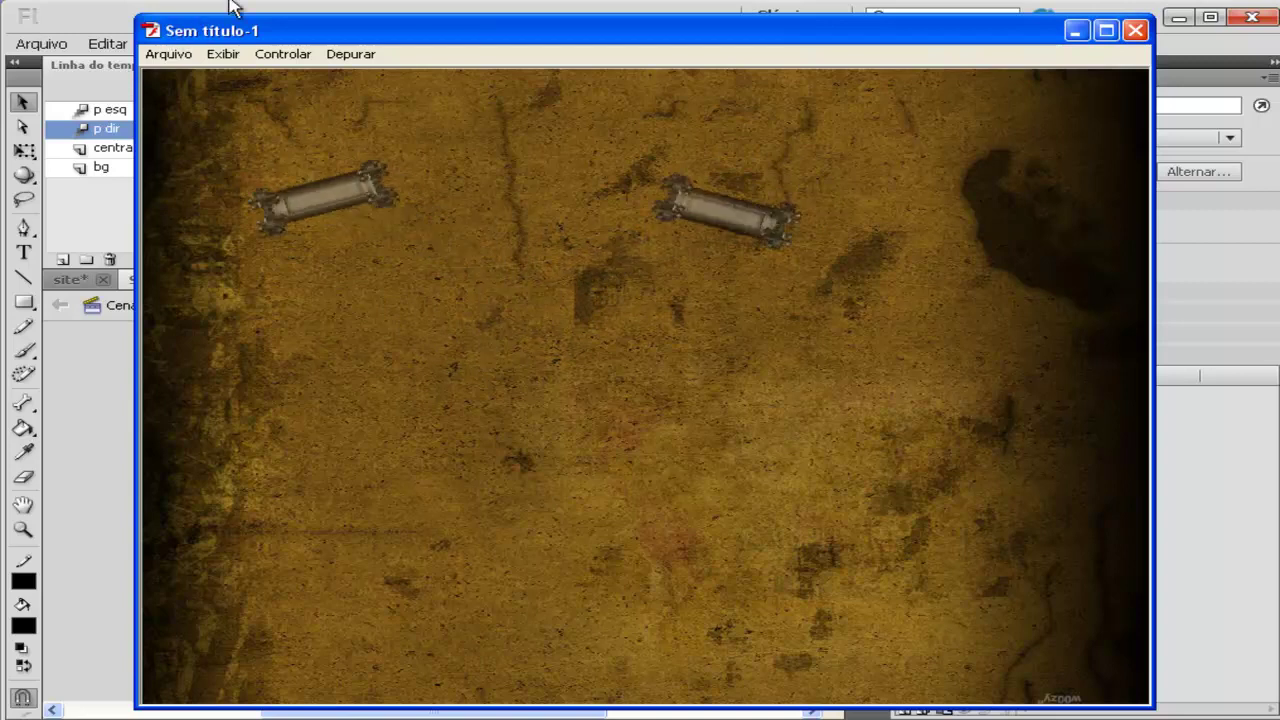
left_click(1135, 30)
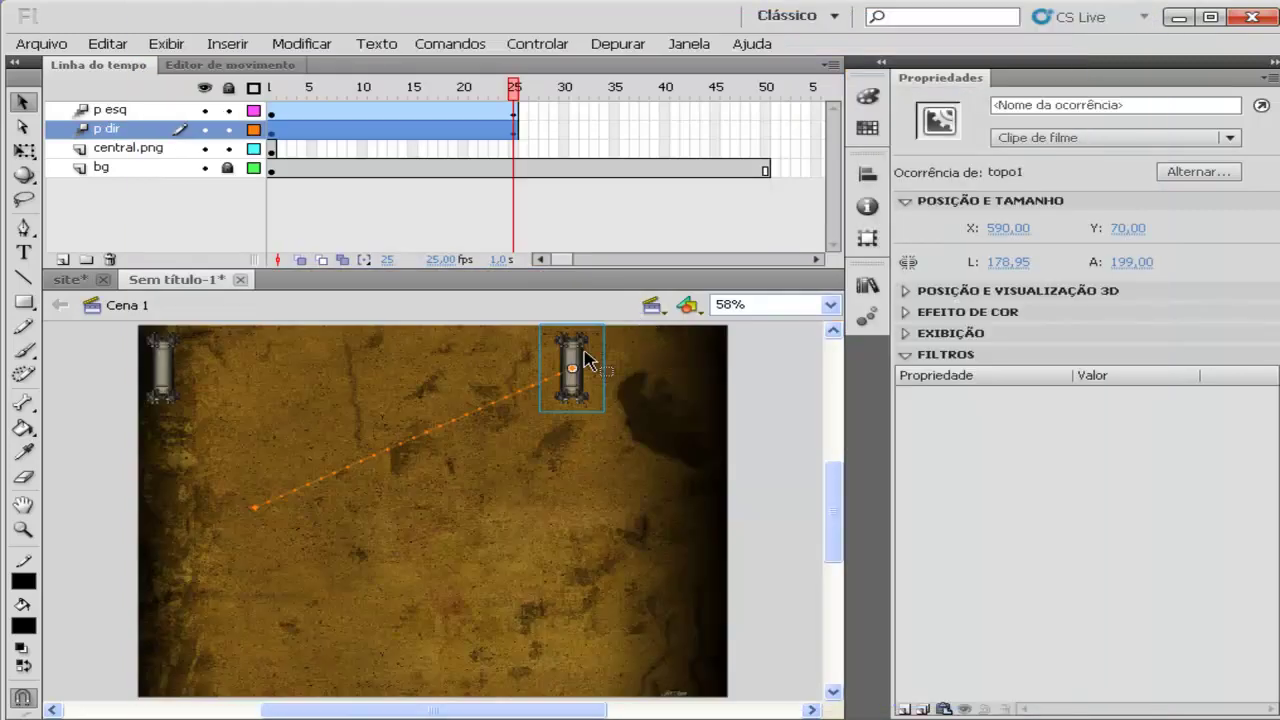
right_click(372, 569)
left_click(418, 503)
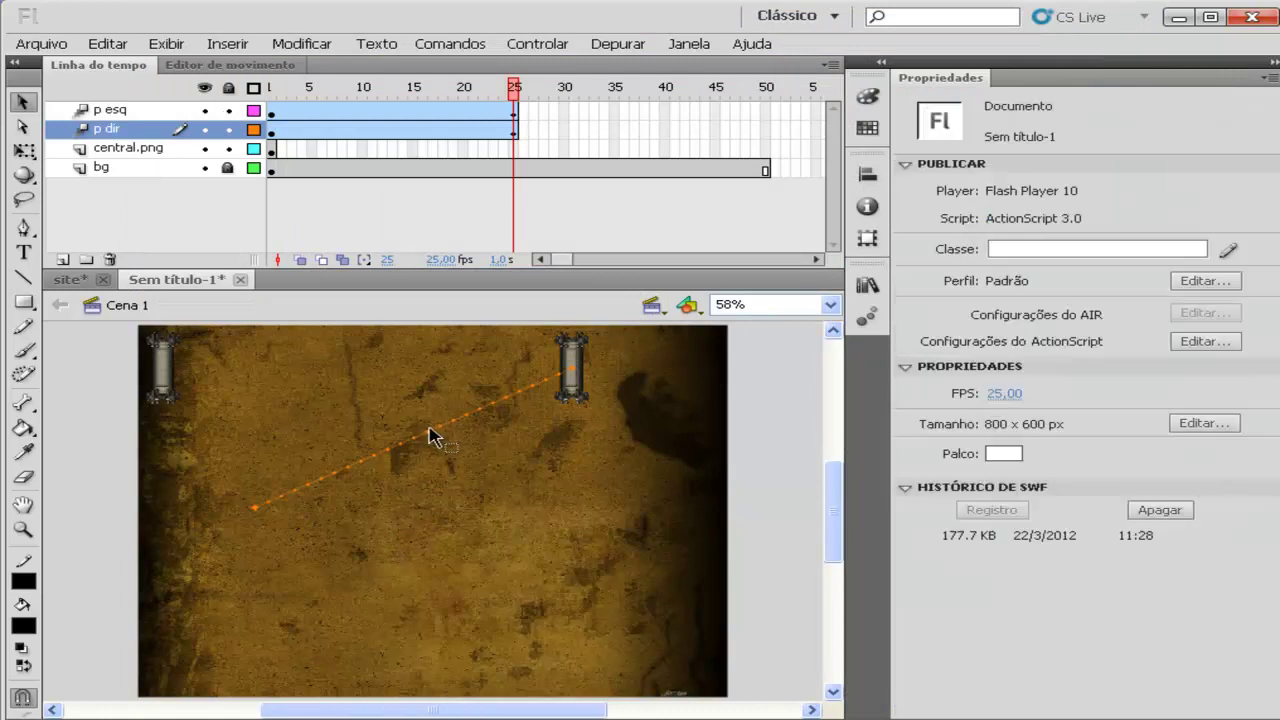
- Set the fundo.jpg library bitmap to a custom JPEG quality of 70 in its bitmap properties
key("ctrl+l")
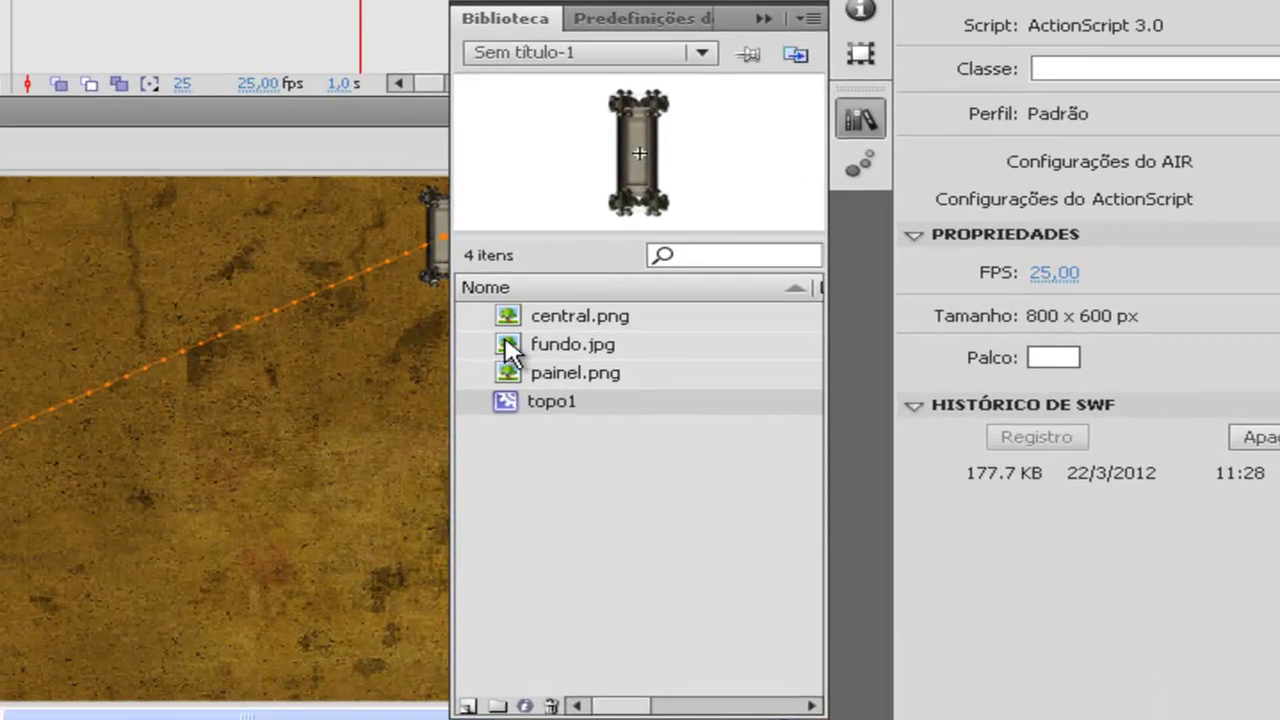
left_click(619, 447)
double_click(510, 346)
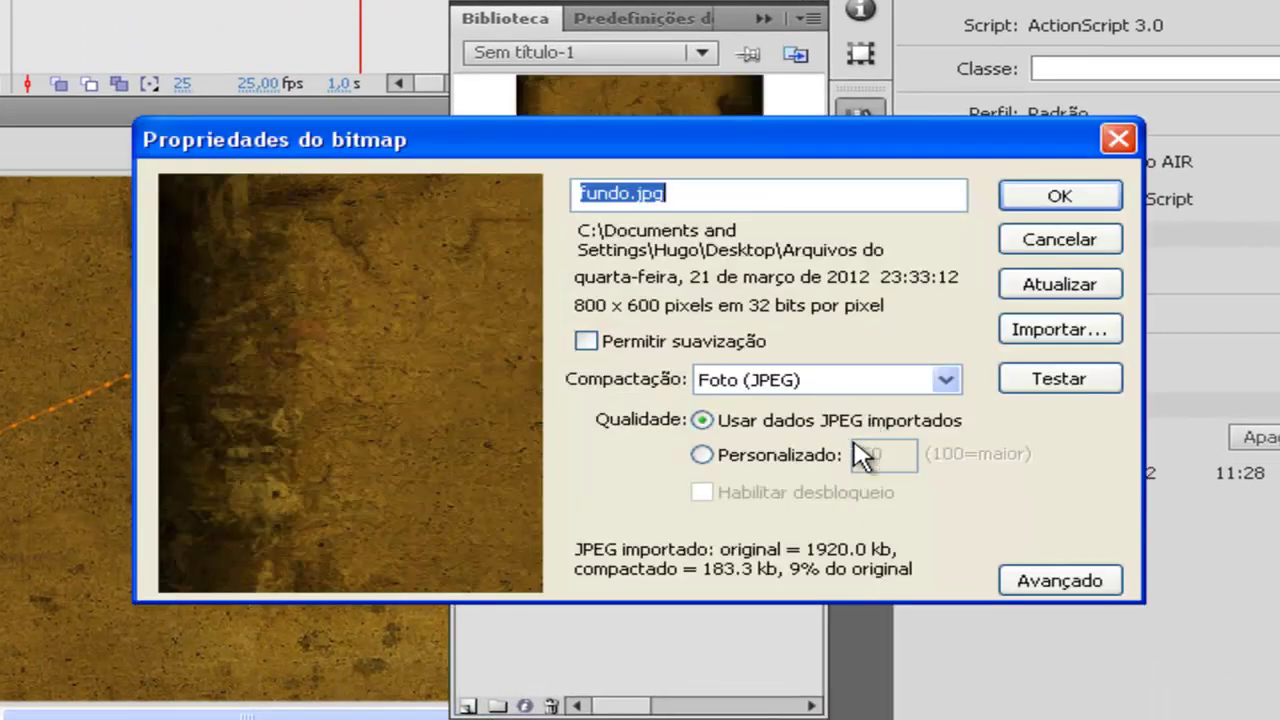
left_click(765, 456)
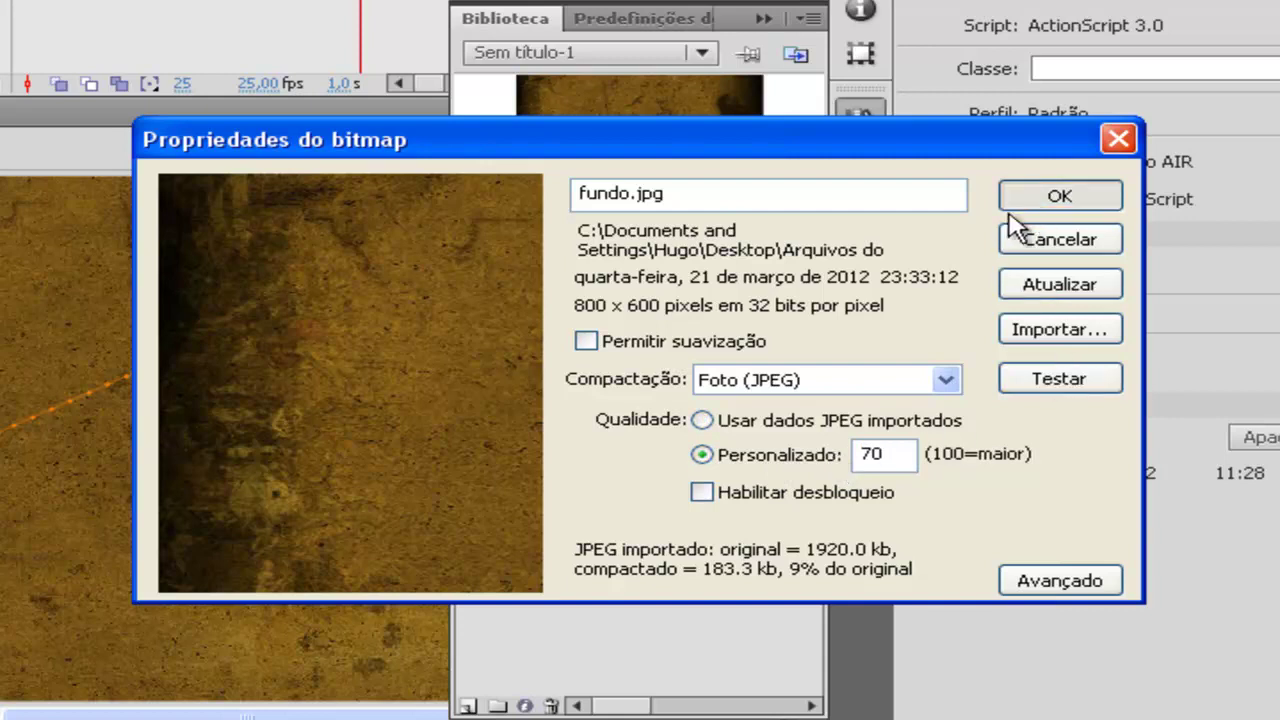
left_click(1058, 197)
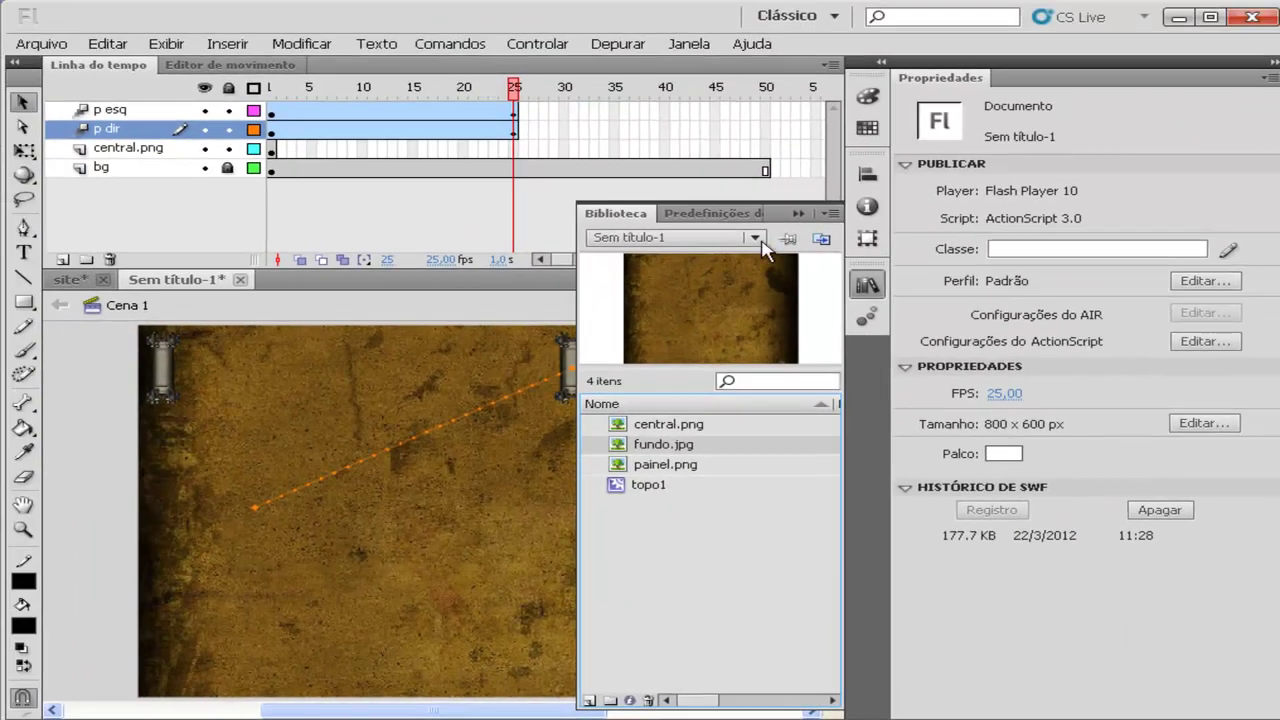
left_click(795, 214)
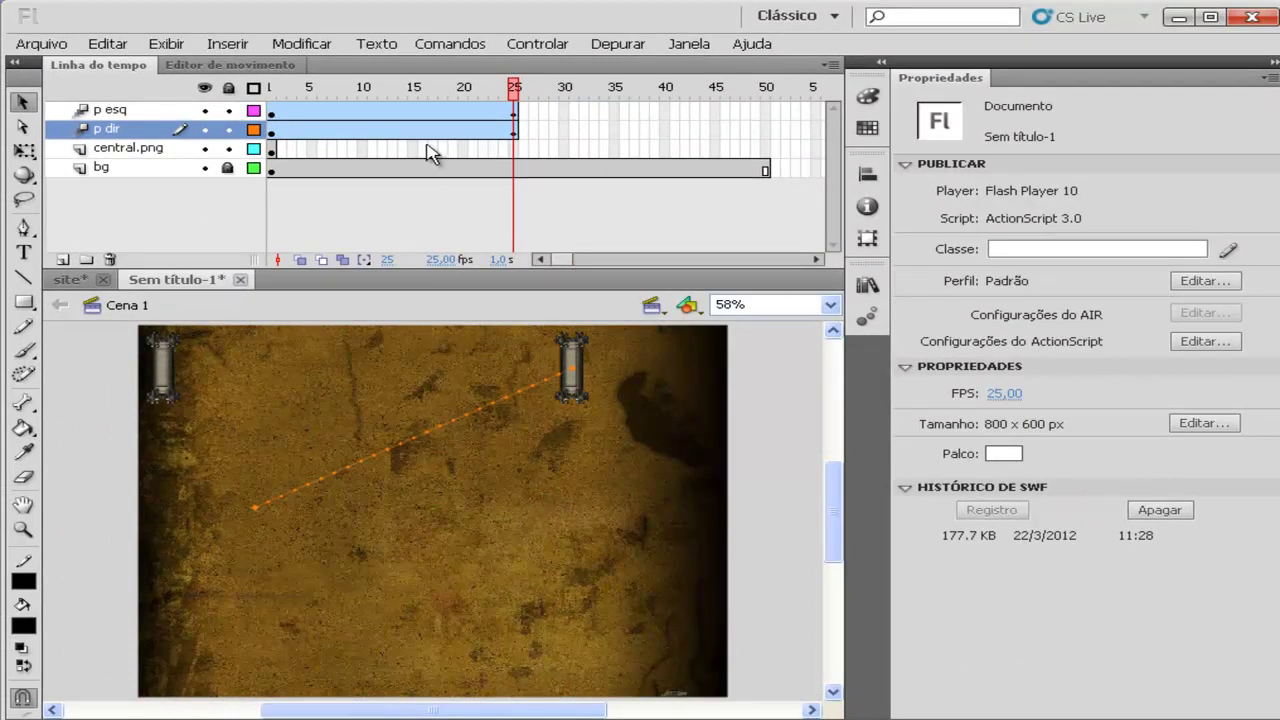
- Extend the central.png layer to frame 25 and scrub the timeline to preview the bar with the pillars
left_click_drag(282, 95, 512, 118)
right_click(514, 150)
left_click(566, 214)
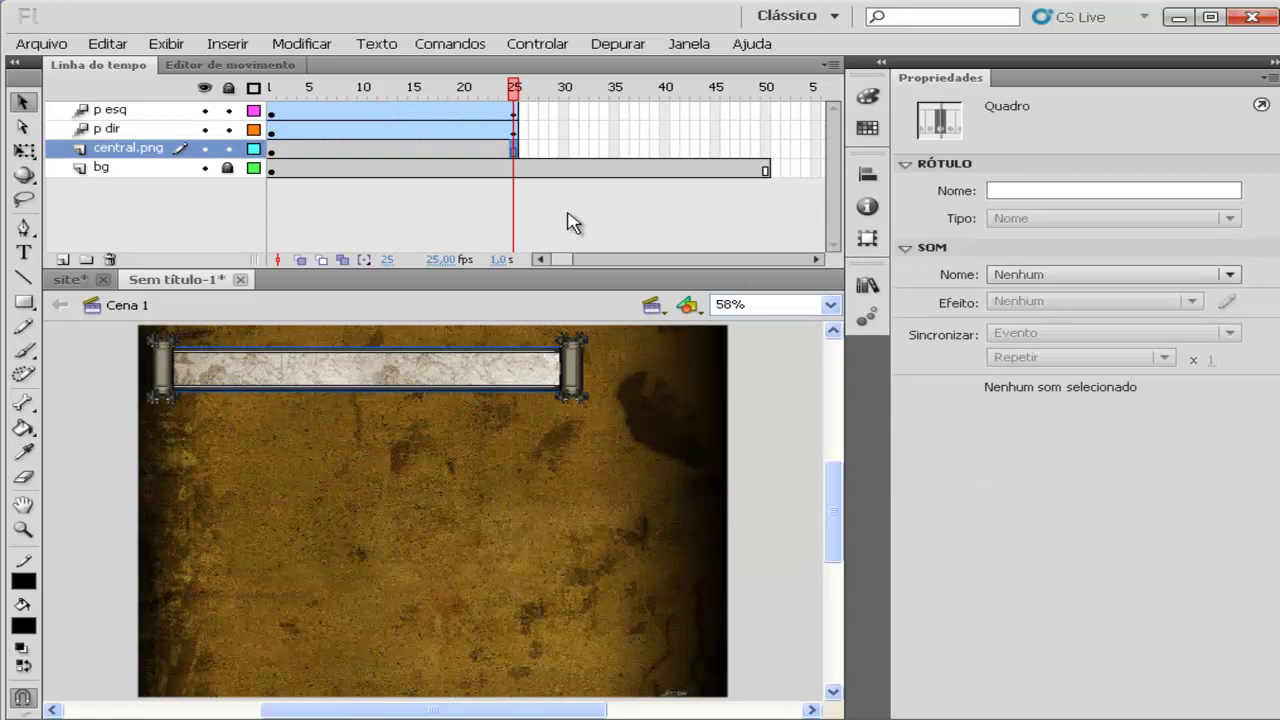
left_click_drag(285, 90, 502, 232)
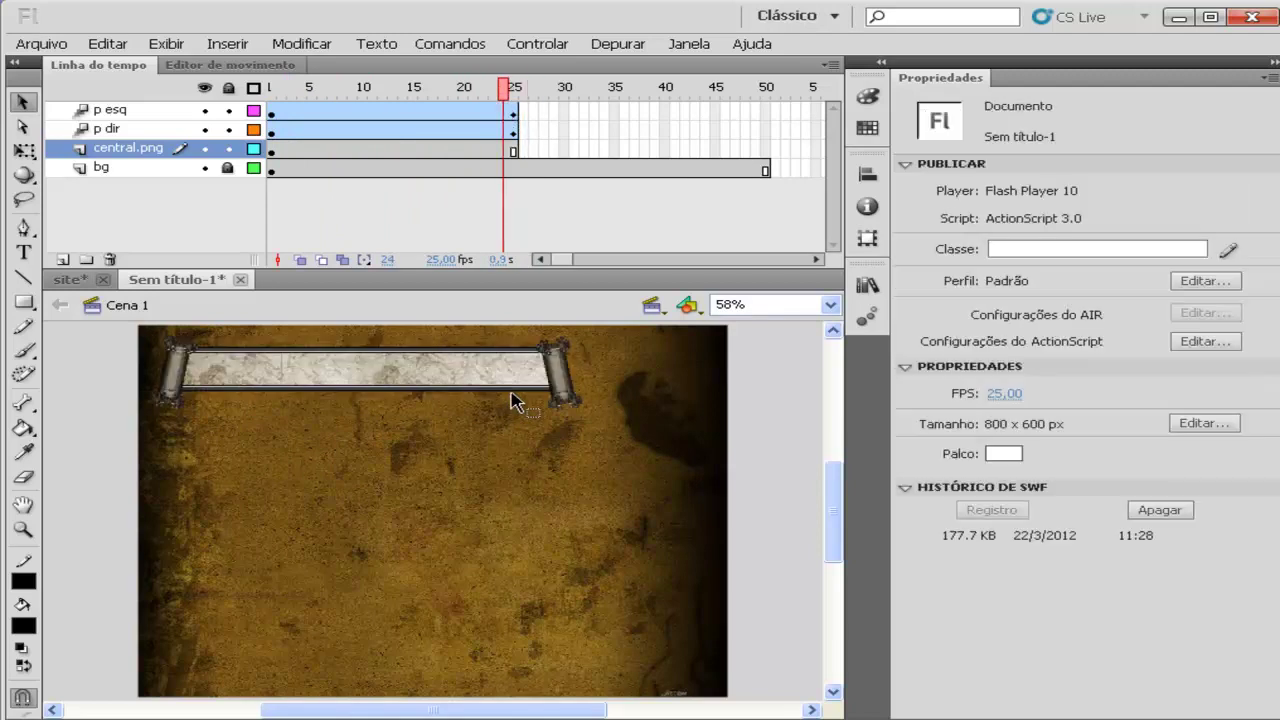